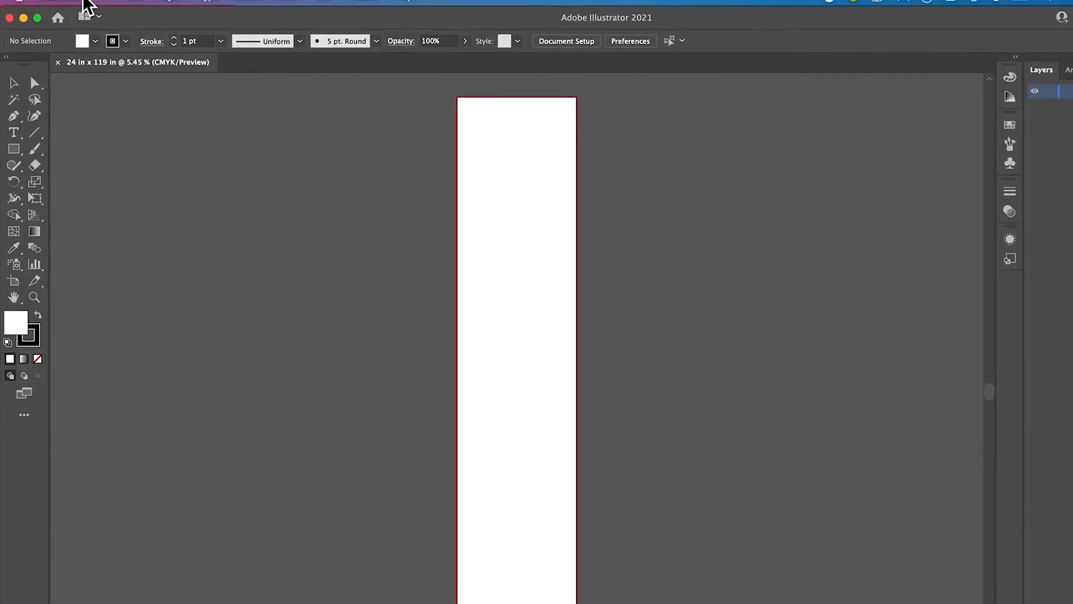
# - Place the linked file Elegant Red Dress.pdf into the document, starting just outside the artboard's upper-left corner
pyautogui.click(110, 8)
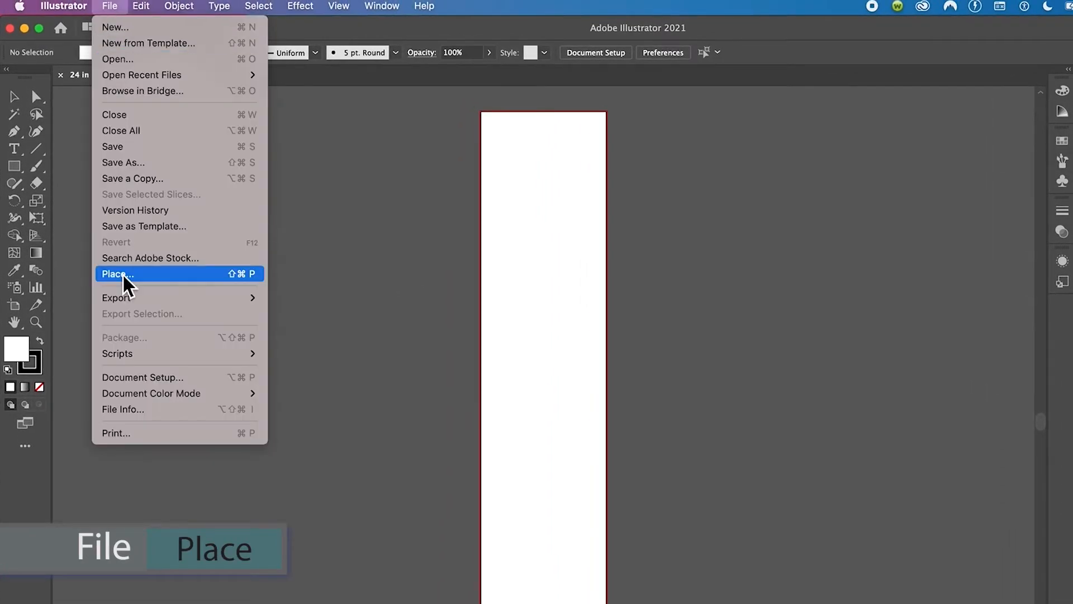
pyautogui.click(155, 279)
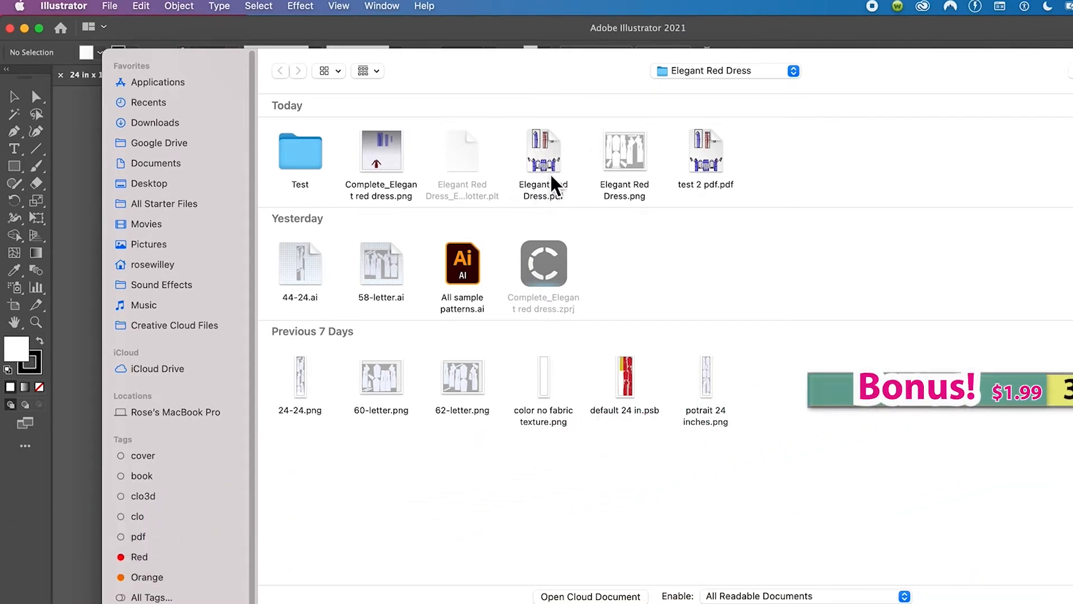
pyautogui.click(552, 163)
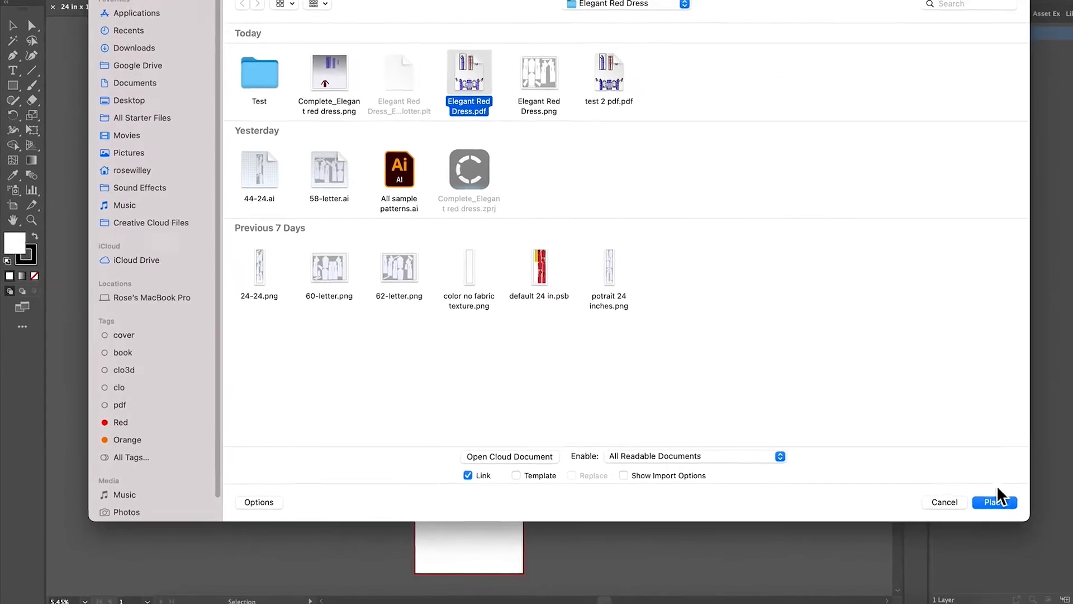
pyautogui.click(995, 501)
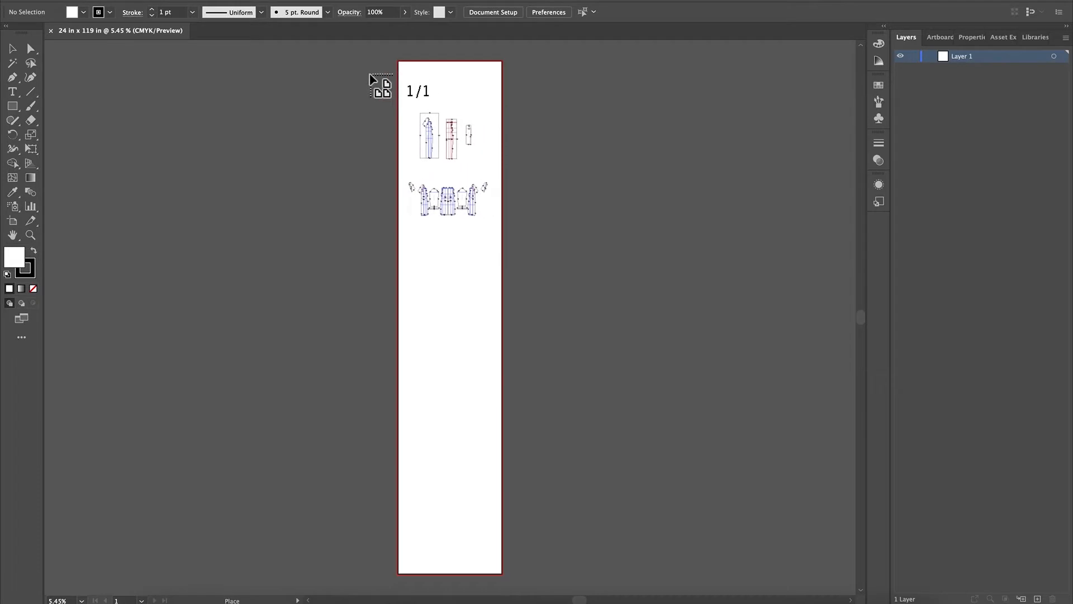
pyautogui.click(370, 56)
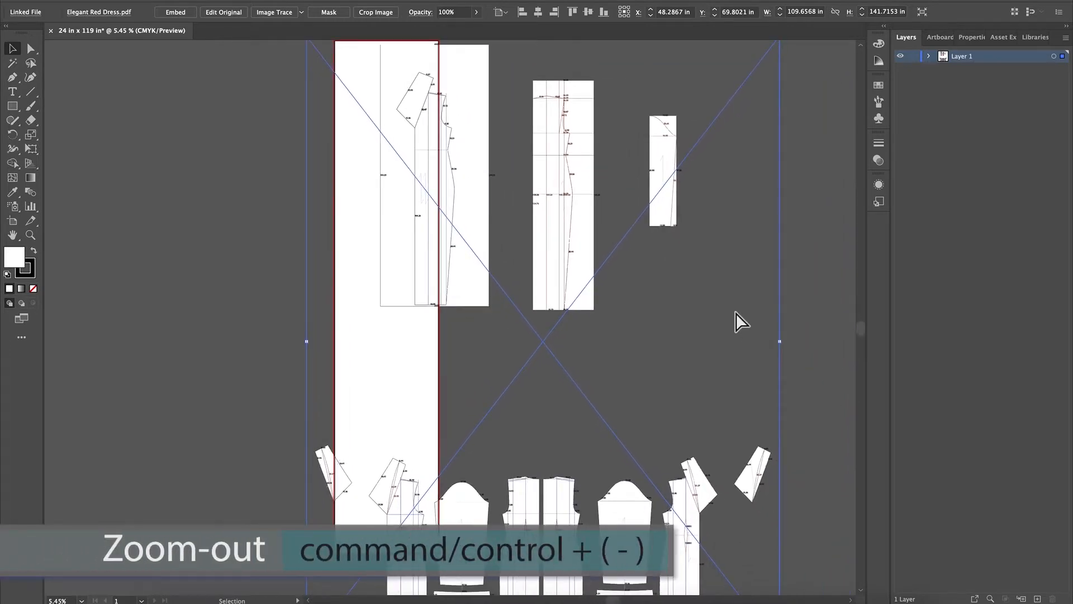
# - Move the placed pattern sheet up and to the left so the two middle bodice pieces lie over the artboard
pyautogui.hotkey('ctrl', '-')
pyautogui.hotkey('ctrl', '-')
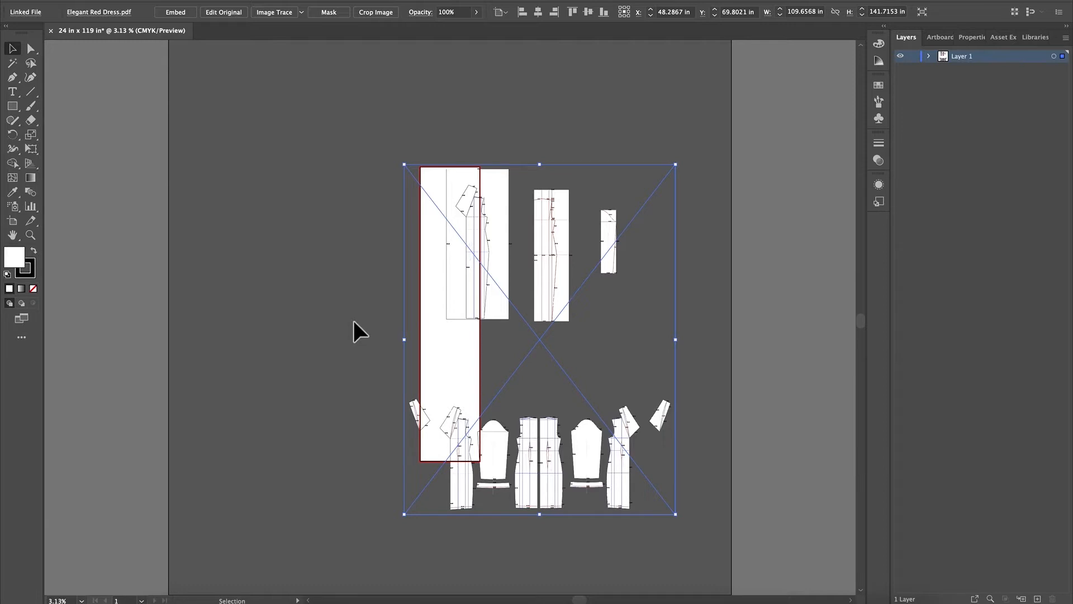
pyautogui.click(324, 315)
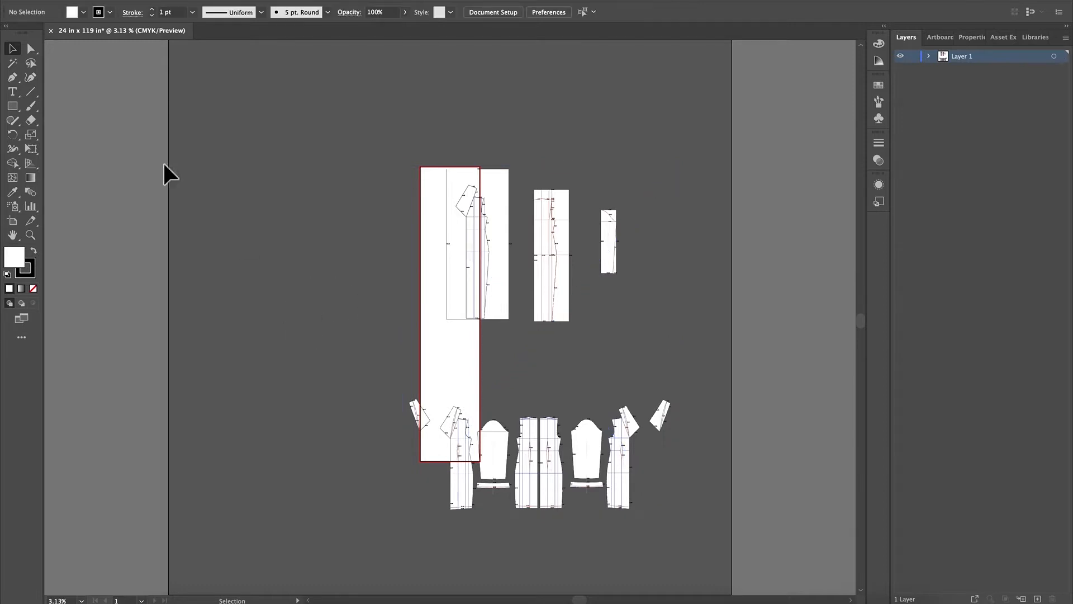
pyautogui.click(14, 51)
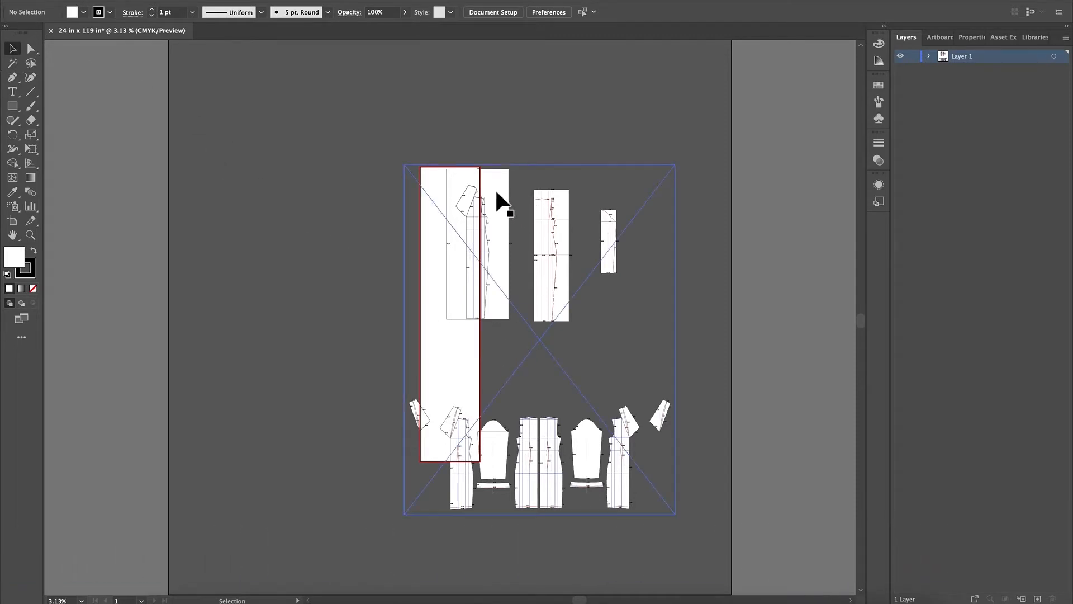
pyautogui.moveTo(496, 187); pyautogui.dragTo(409, 86)
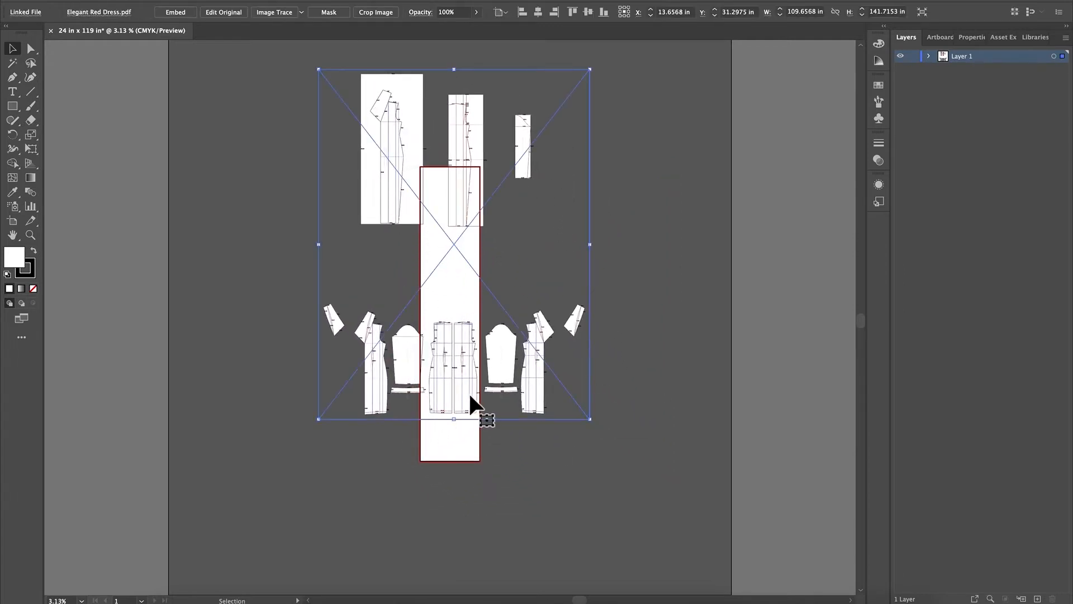
# - Examine the outlines and measurement labels of the placed collar piece and the neighbouring bodice piece up close
pyautogui.scroll(-3, 451, 363)
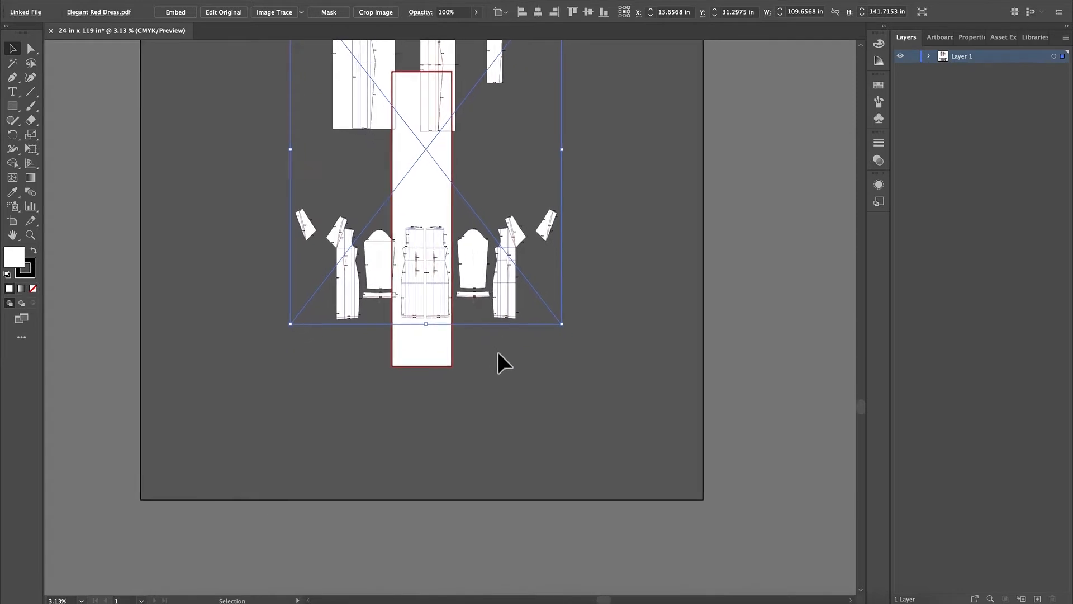
pyautogui.scroll(4, 498, 351)
pyautogui.press('z')
pyautogui.moveTo(367, 344); pyautogui.dragTo(731, 378)
pyautogui.moveTo(436, 384); pyautogui.dragTo(516, 397)
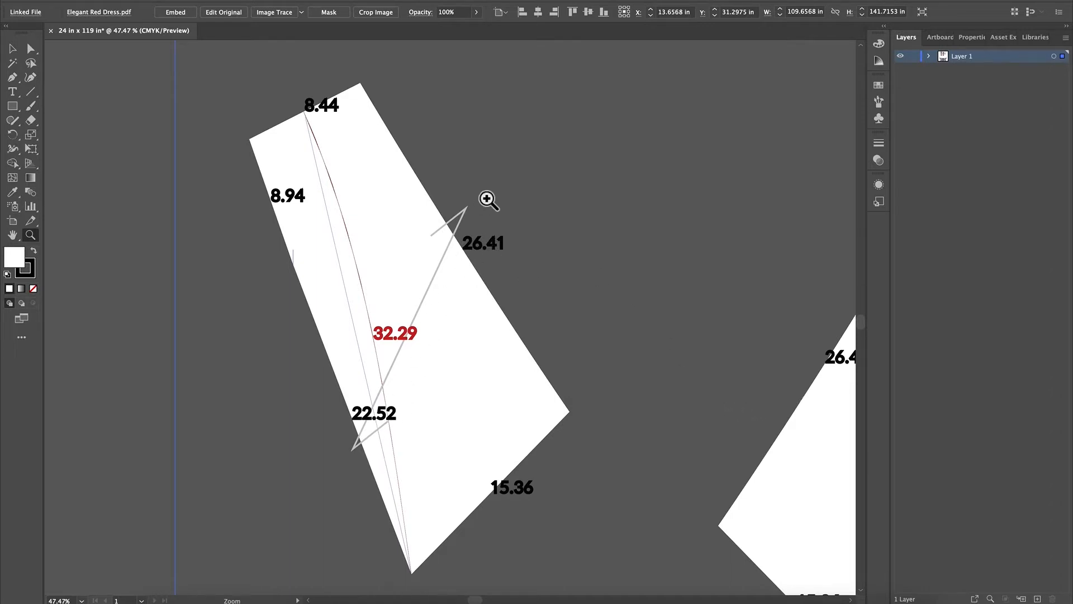
pyautogui.moveTo(632, 295); pyautogui.dragTo(434, 391)
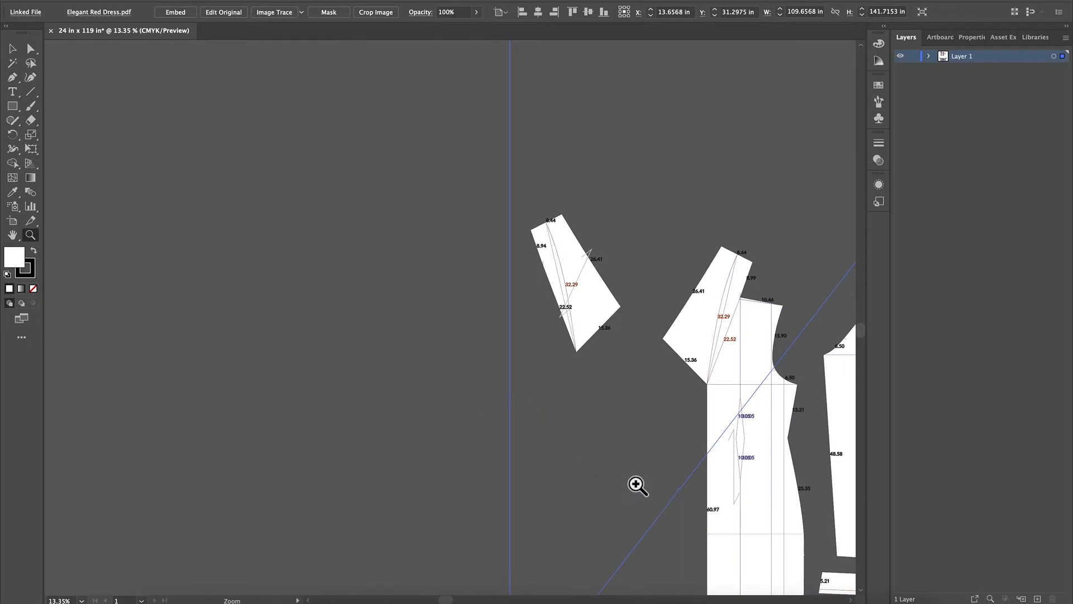
pyautogui.scroll(-3, 714, 448)
pyautogui.hscroll(3, 714, 449)
pyautogui.moveTo(660, 433); pyautogui.dragTo(727, 274)
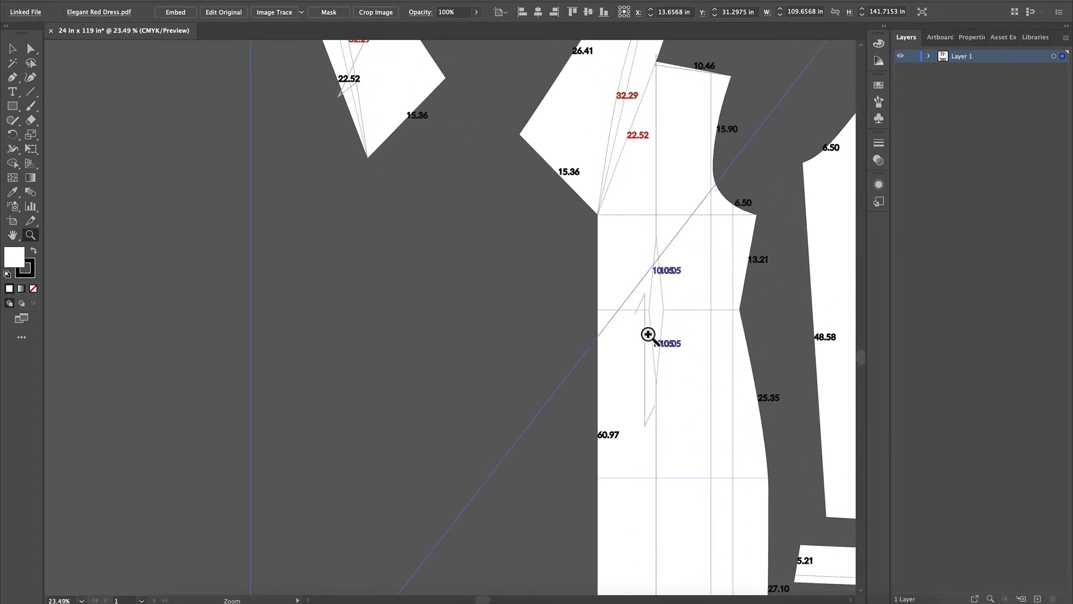
pyautogui.scroll(2, 721, 414)
pyautogui.hscroll(-1, 721, 414)
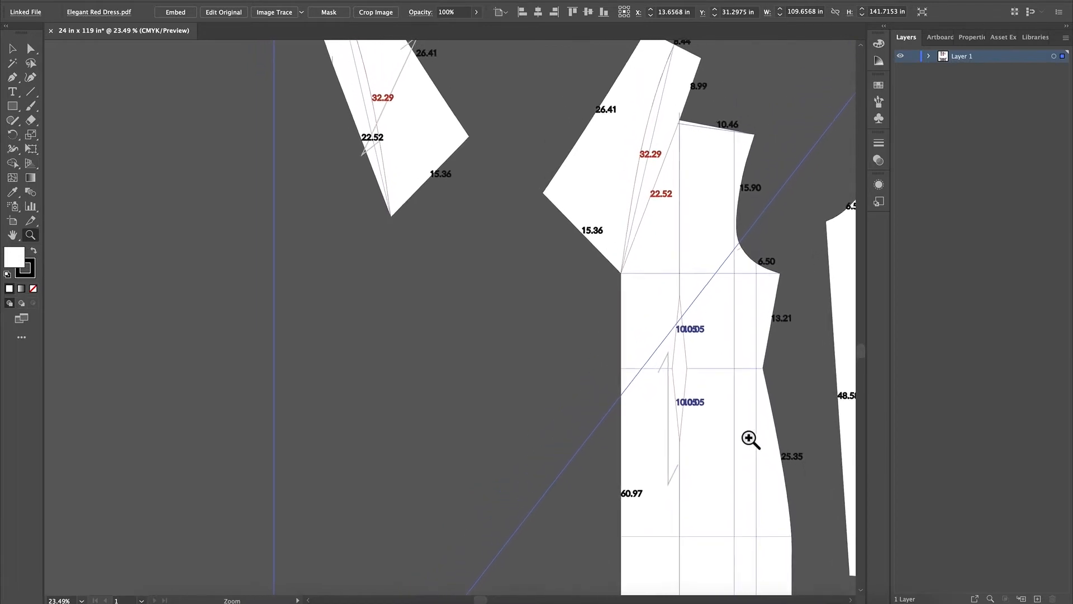
# - Examine the measurement labels on the sleeves, cuffs and lower bodice pieces, and return to the whole pattern sheet
pyautogui.scroll(-6, 702, 425)
pyautogui.hscroll(5, 702, 425)
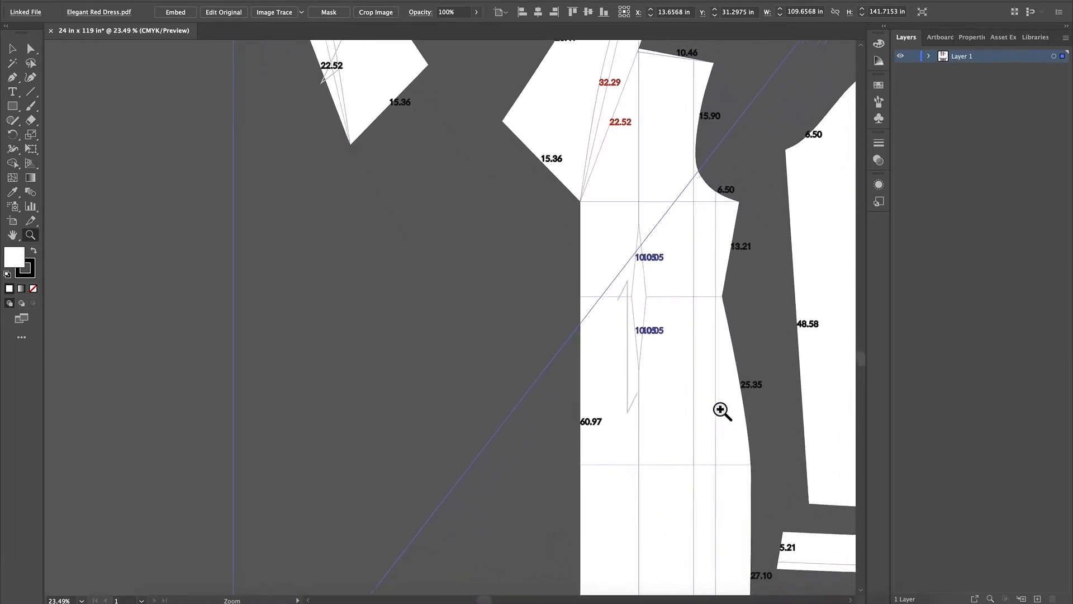
pyautogui.scroll(-2, 692, 405)
pyautogui.hscroll(8, 692, 404)
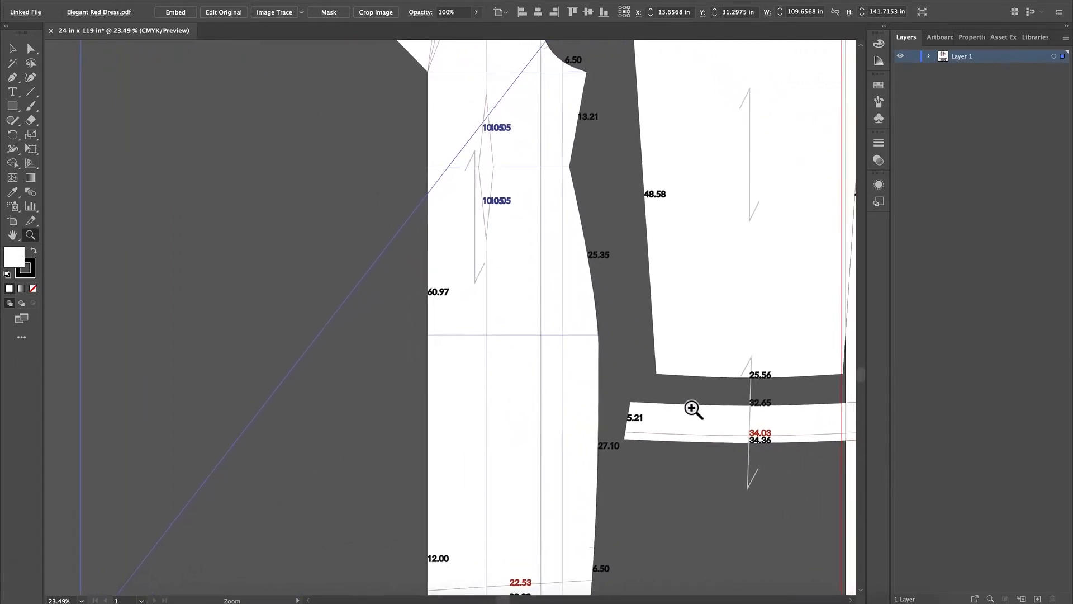
pyautogui.hscroll(12, 704, 370)
pyautogui.scroll(2, 704, 371)
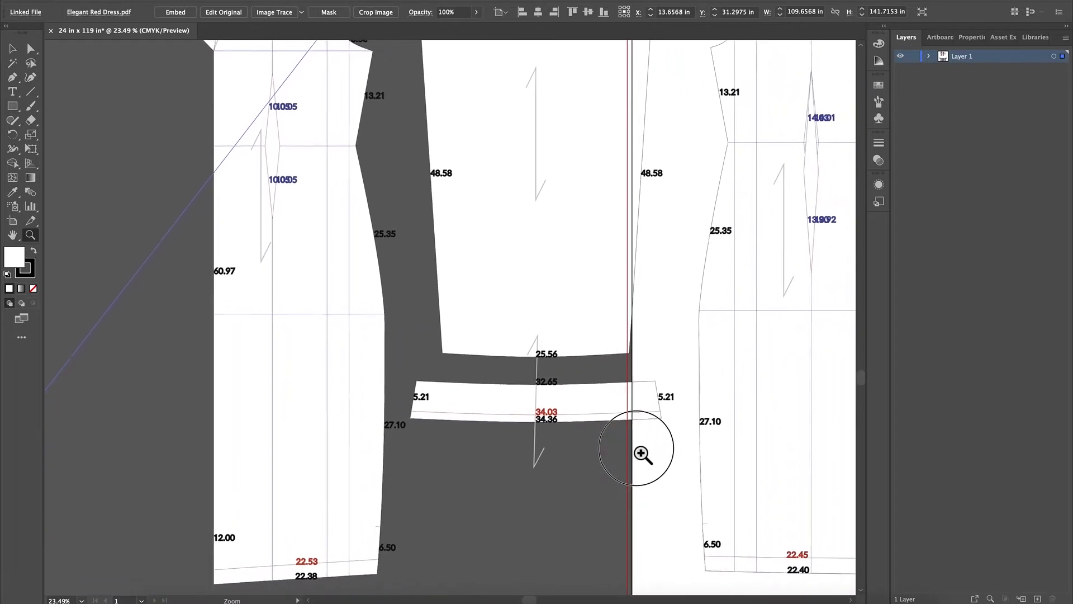
pyautogui.hscroll(10, 580, 408)
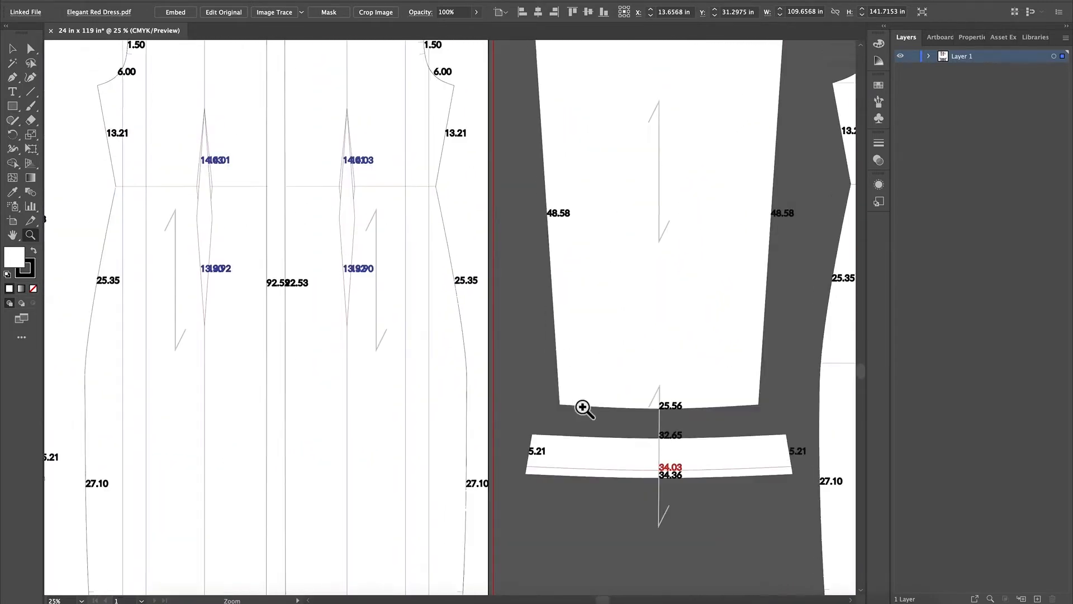
pyautogui.scroll(3, 580, 412)
pyautogui.hscroll(-1, 579, 412)
pyautogui.click(589, 417)
pyautogui.click(593, 416)
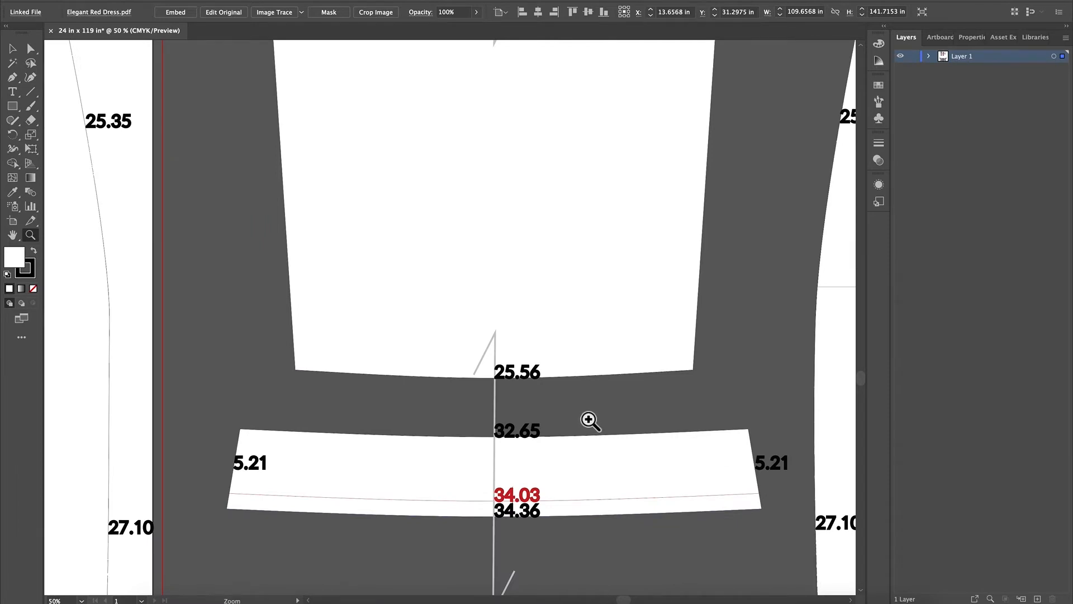
pyautogui.moveTo(484, 419); pyautogui.dragTo(319, 504)
pyautogui.moveTo(514, 407); pyautogui.dragTo(595, 395)
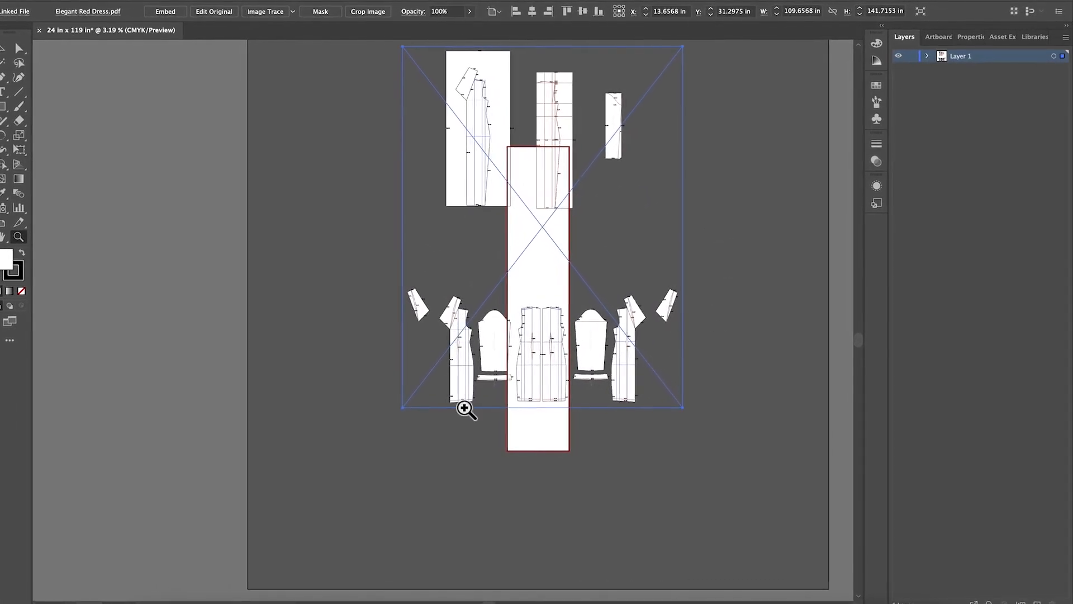
# - Expand Layer 1 of the 24 in x 119 in document to inspect how the placed pattern is stored
pyautogui.press('v')
pyautogui.click(923, 56)
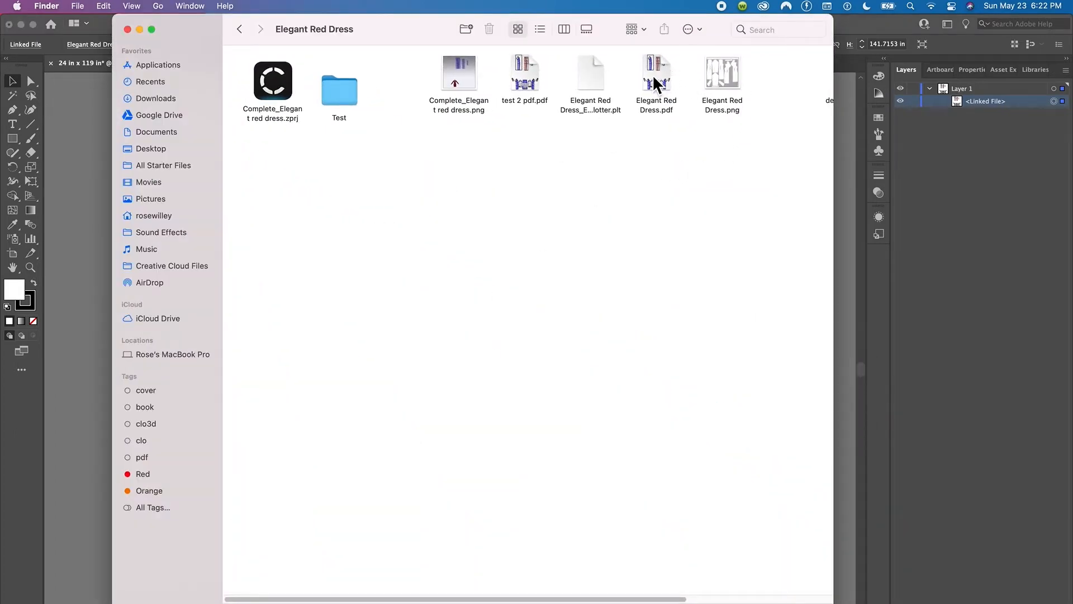
# - In Finder, open Elegant Red Dress.pdf from the Elegant Red Dress folder with Adobe Illustrator 2021
pyautogui.click(666, 82)
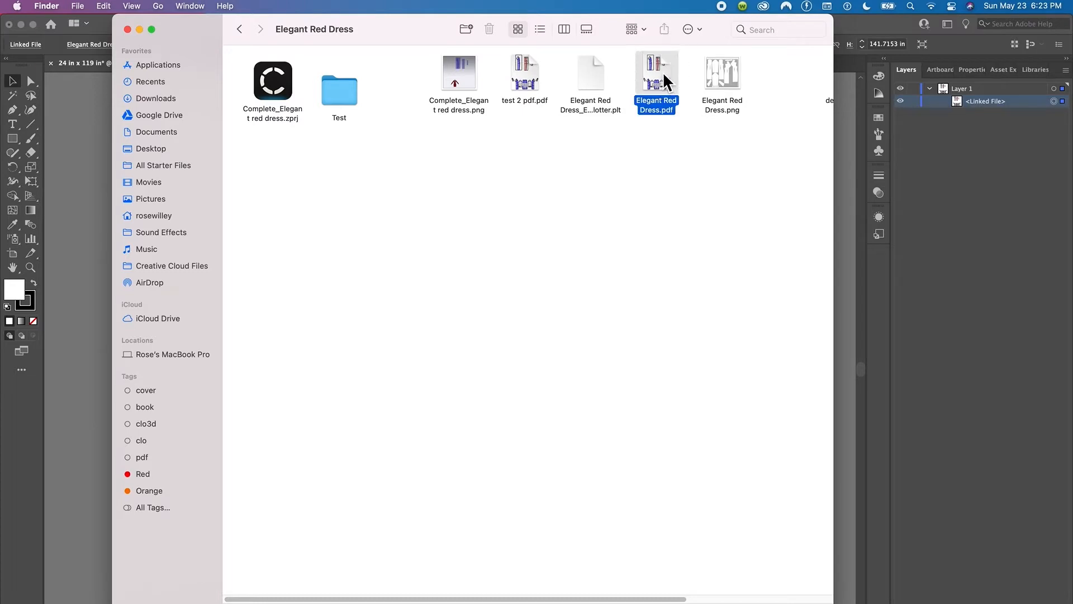
pyautogui.rightClick(663, 84)
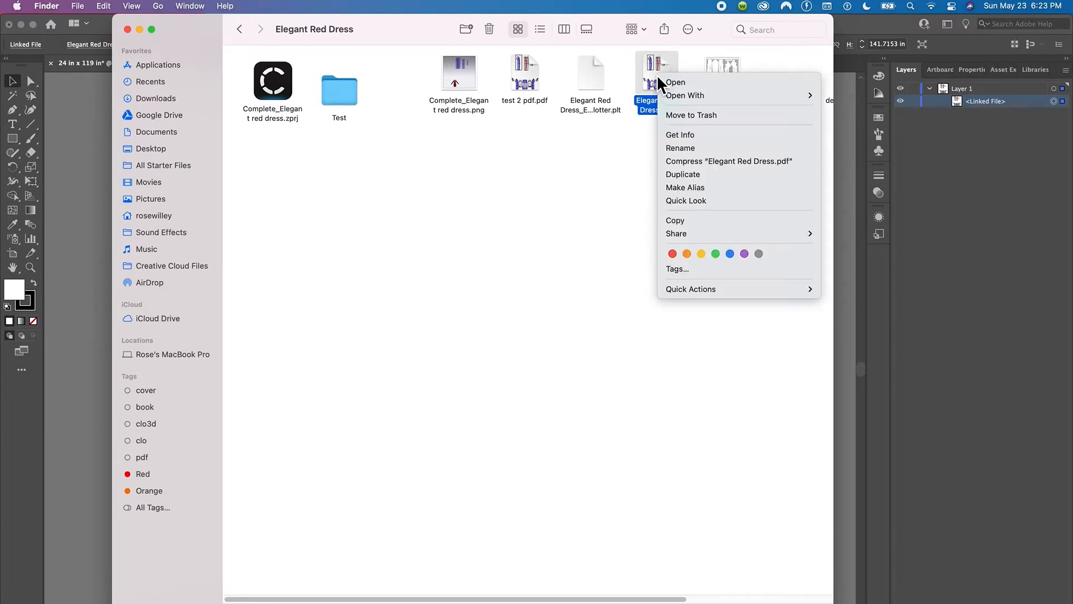
pyautogui.moveTo(678, 107)
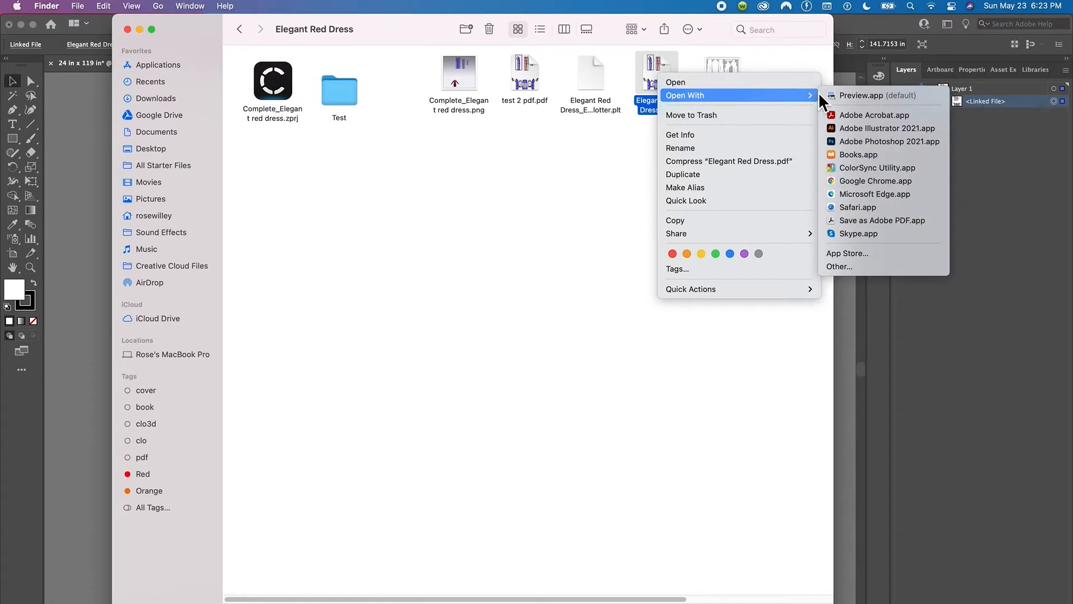
pyautogui.click(884, 132)
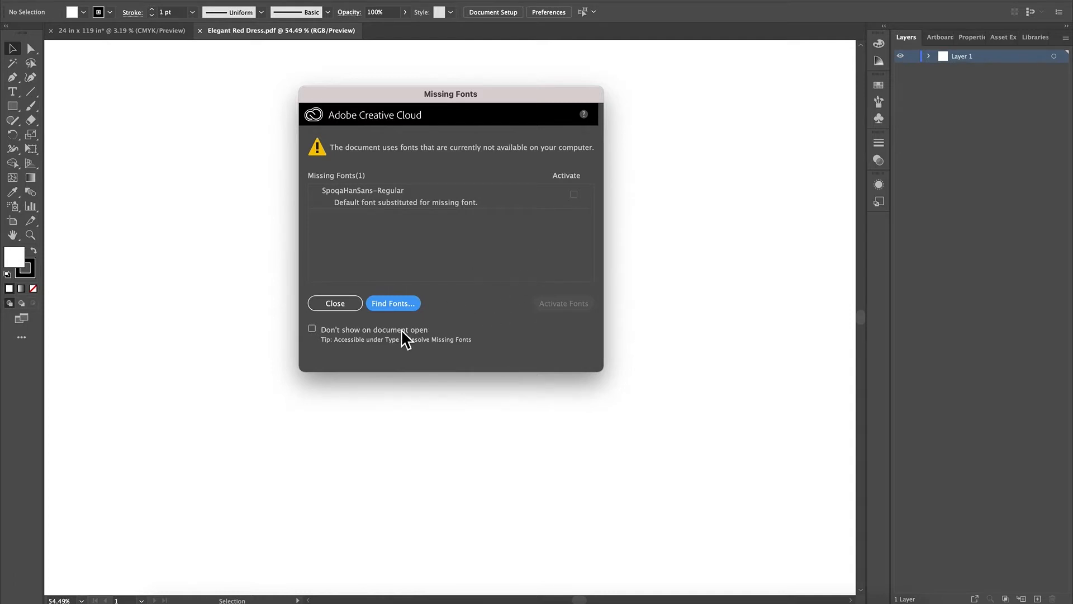
# - Replace every occurrence of the missing SpoqaHanSans Regular font with Arial and close the font replacement dialog
pyautogui.click(397, 306)
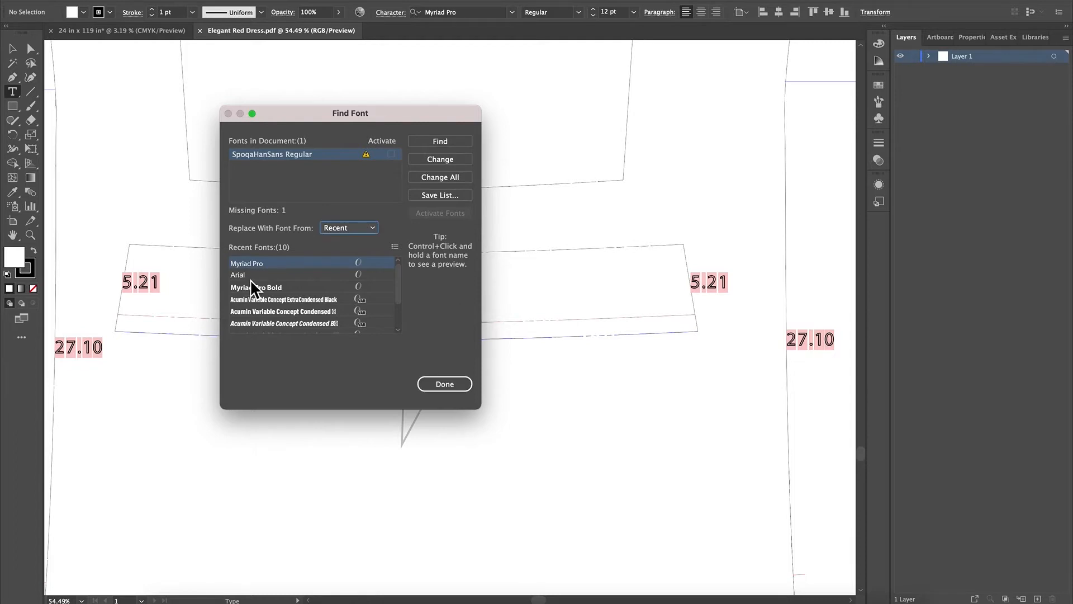
pyautogui.click(257, 276)
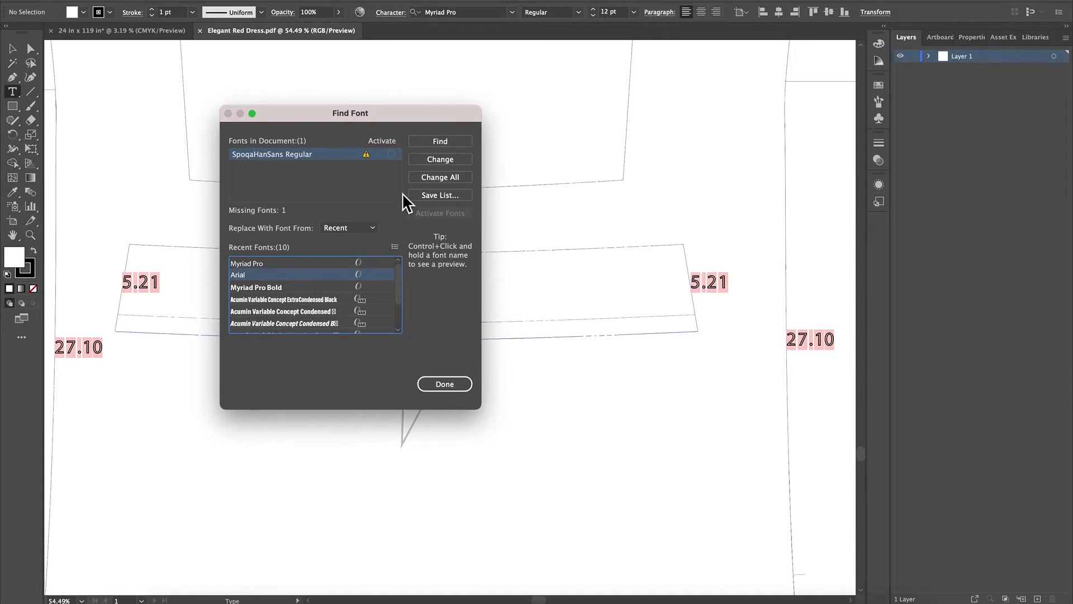
pyautogui.click(467, 179)
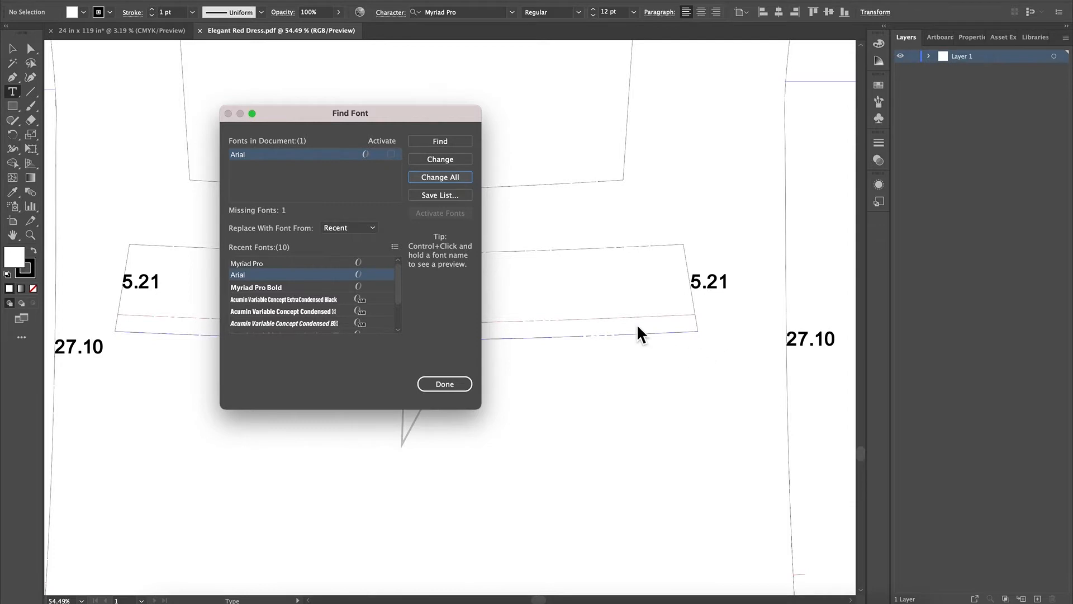
pyautogui.click(445, 384)
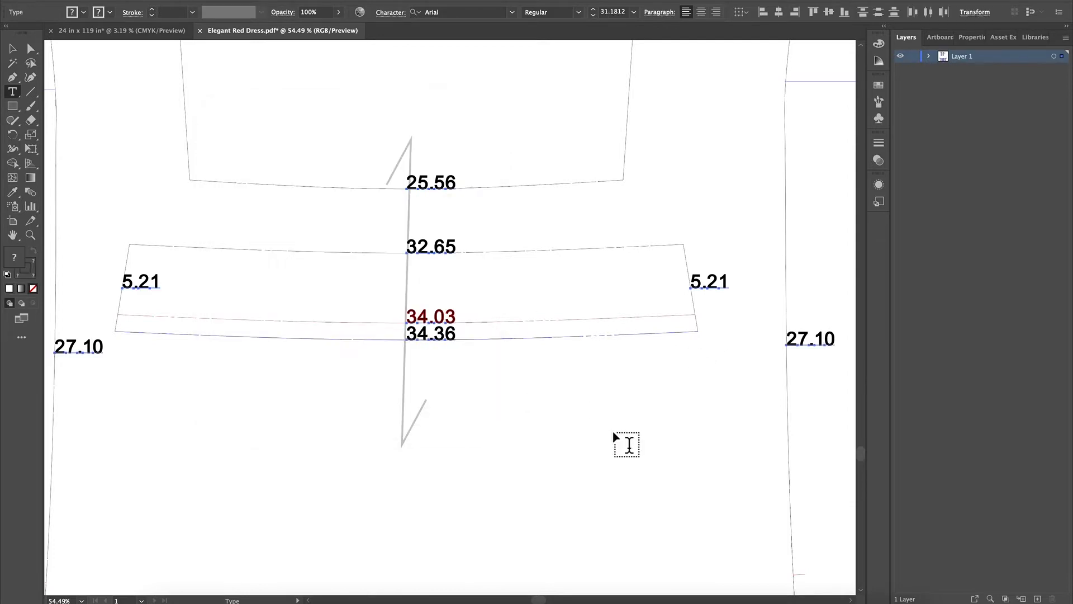
# - Expand Layer 1 of the opened PDF and examine its individual text objects, clip groups and the sleeve and bodice pieces
pyautogui.scroll(5, 593, 419)
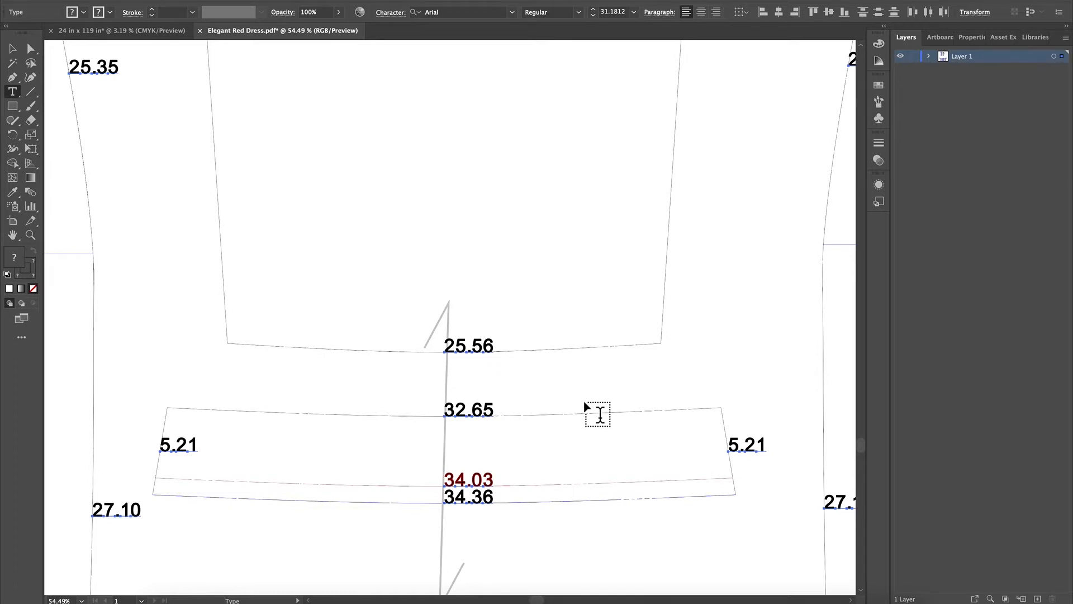
pyautogui.press('super+0')
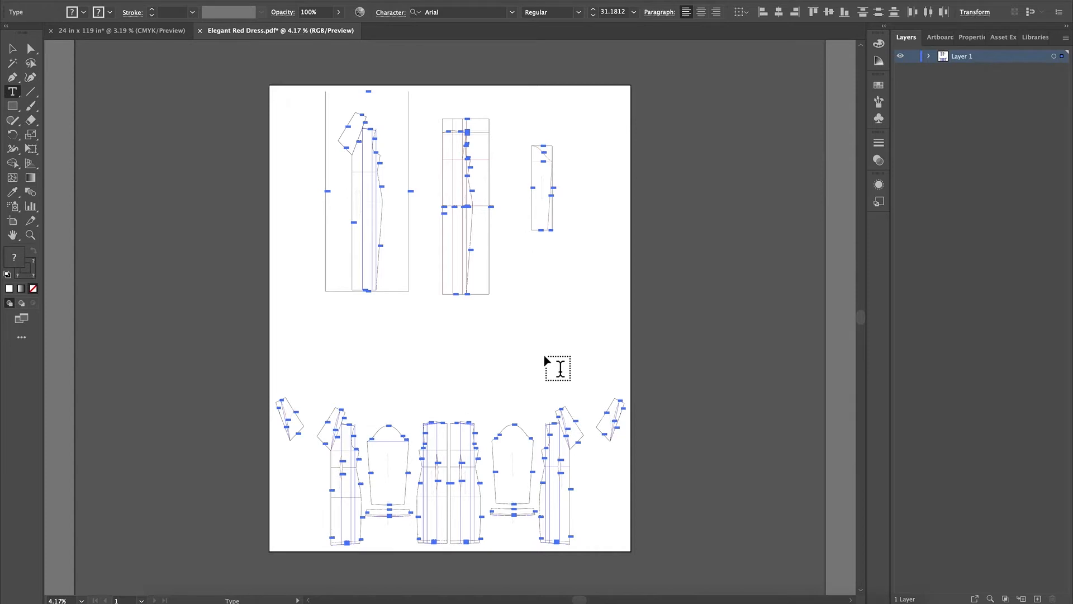
pyautogui.click(932, 58)
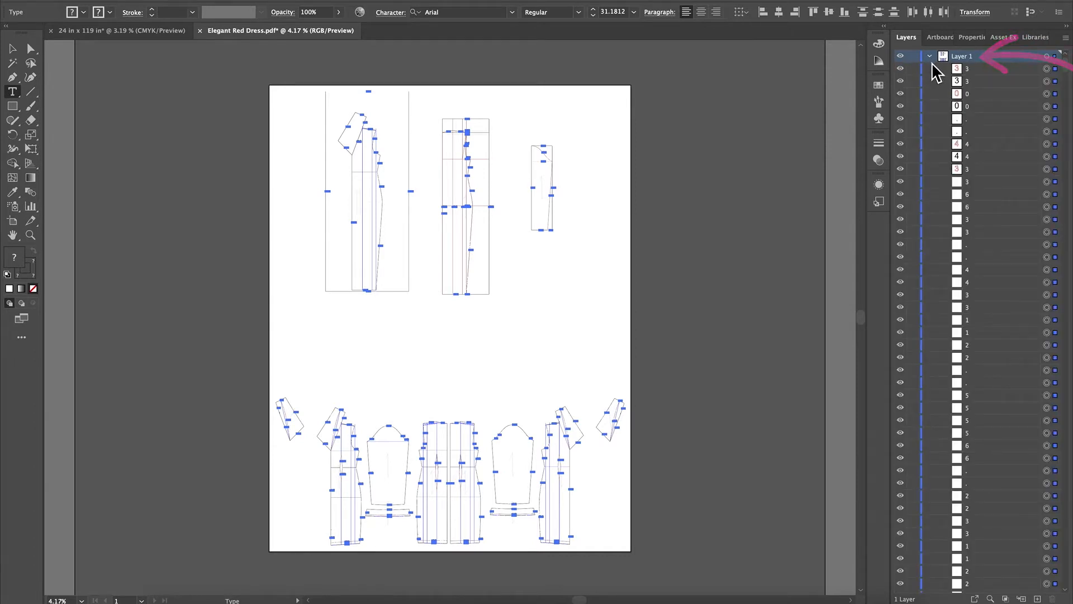
pyautogui.scroll(-10, 1006, 408)
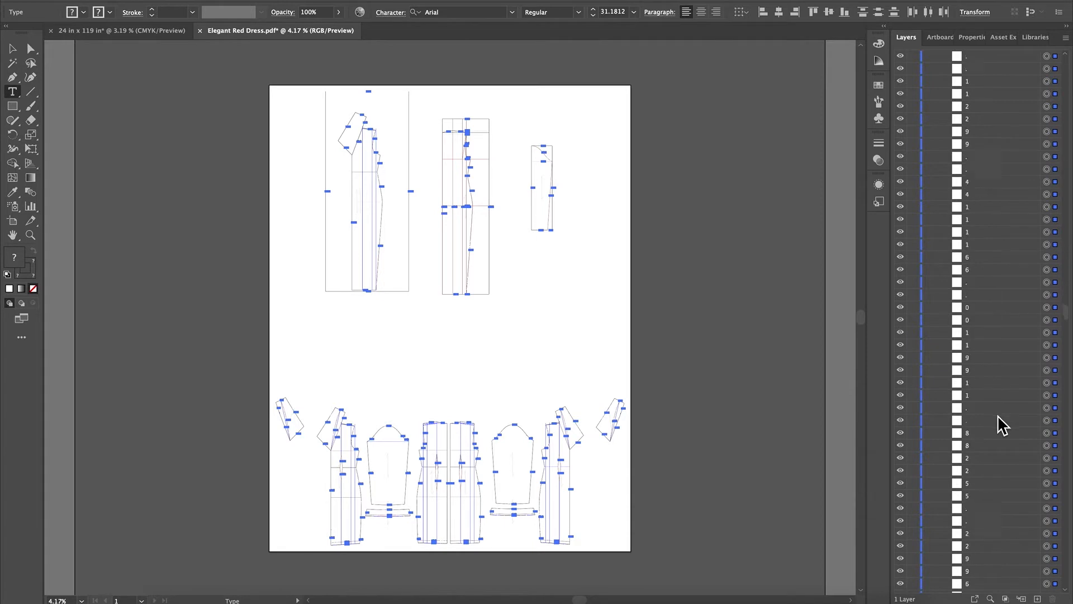
pyautogui.scroll(-10, 1000, 425)
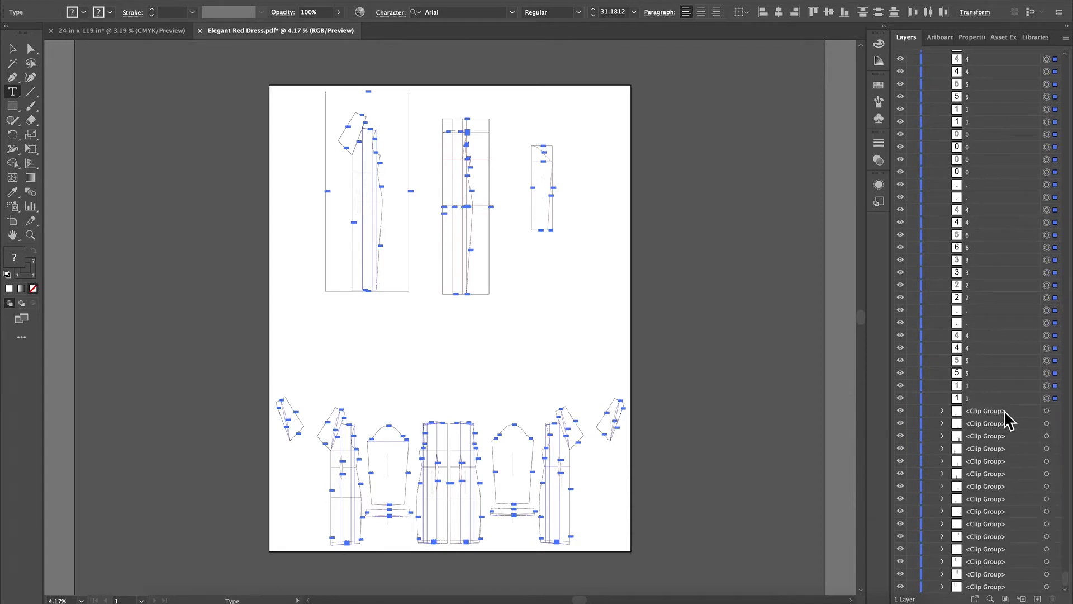
pyautogui.moveTo(513, 491); pyautogui.dragTo(577, 453)
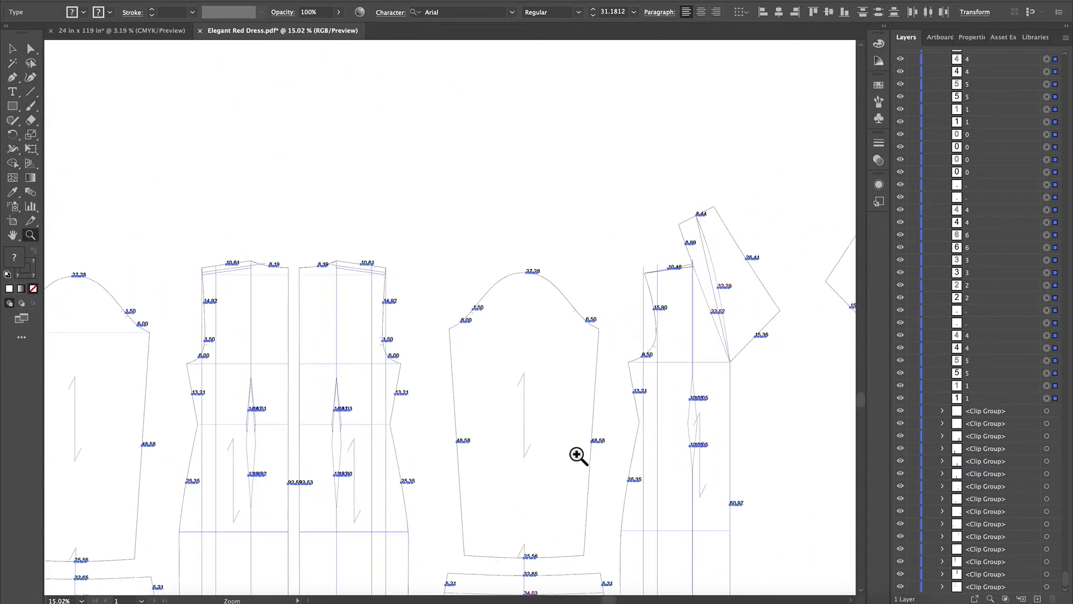
# - Look over the sleeve and bodice pieces in the opened PDF, review Layer 1's text objects and collapse the layer
pyautogui.keyDown('alt'); pyautogui.click(565, 492); pyautogui.keyUp('alt')
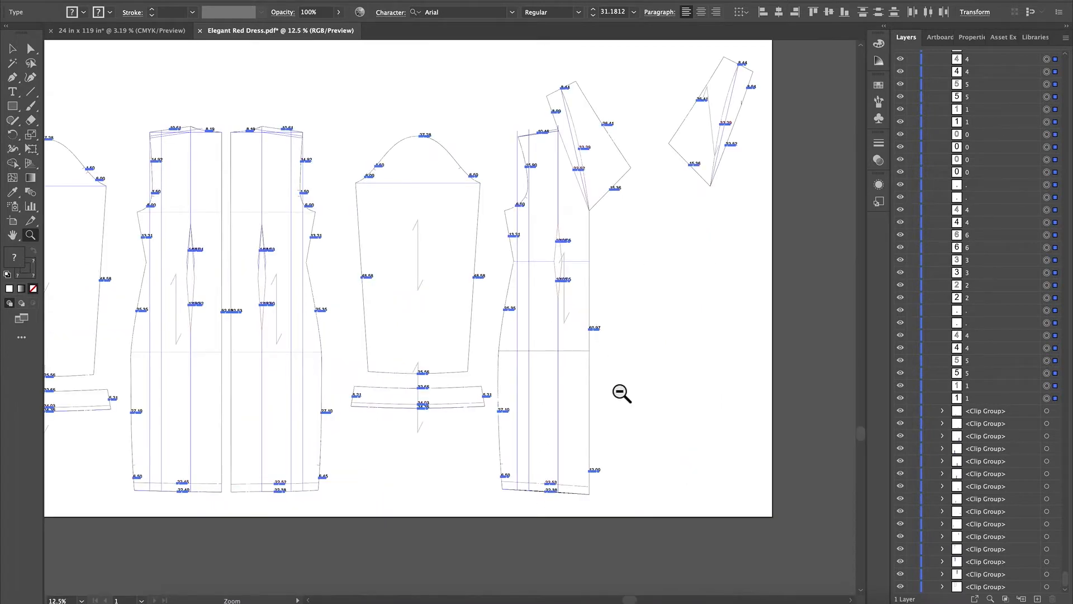
pyautogui.moveTo(384, 167); pyautogui.dragTo(606, 218)
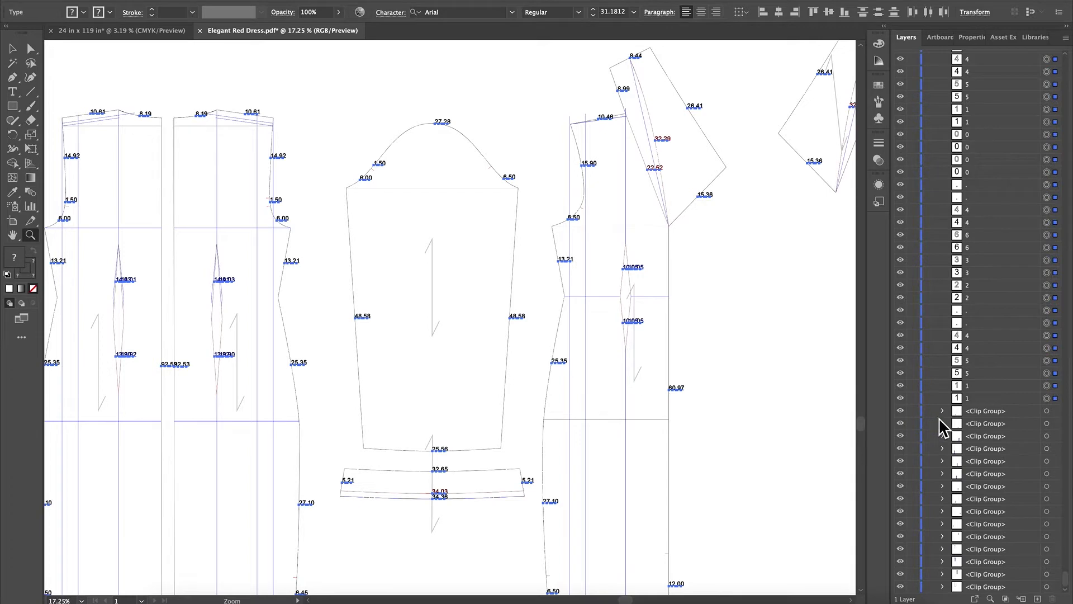
pyautogui.scroll(5, 593, 368)
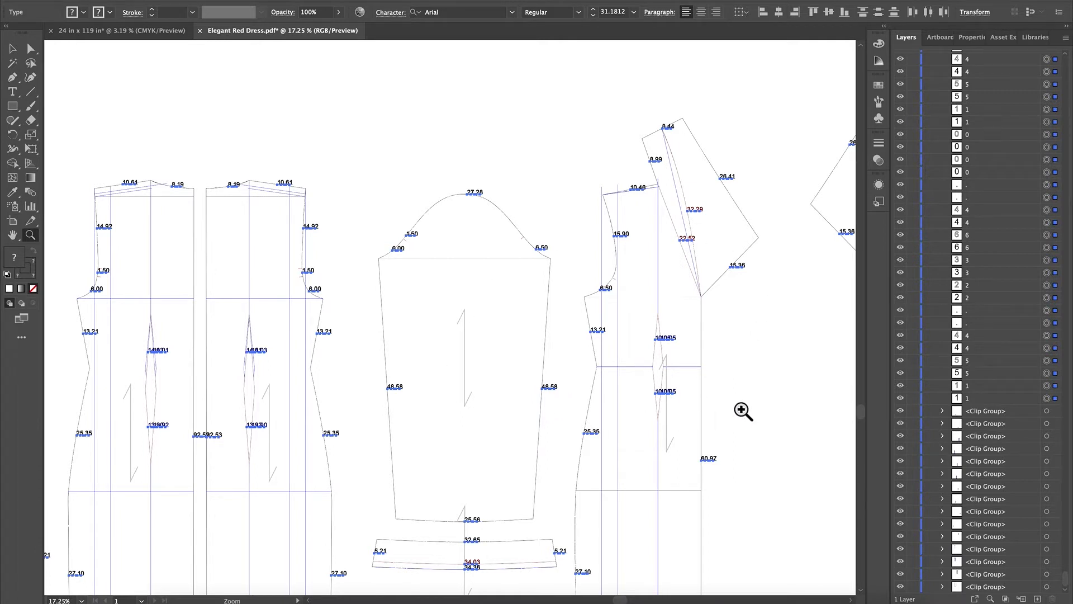
pyautogui.scroll(10, 1002, 175)
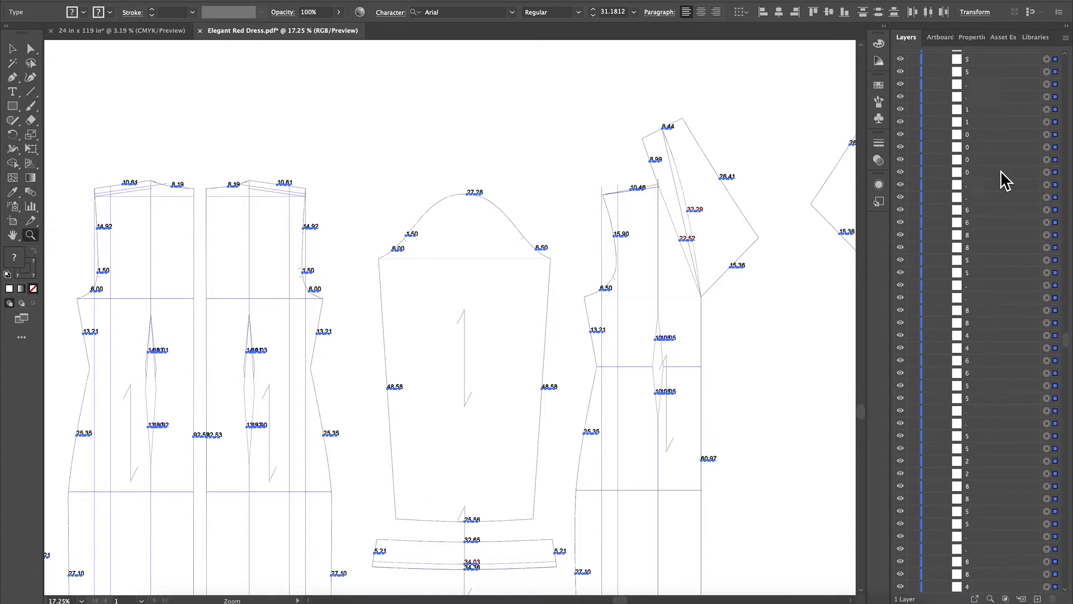
pyautogui.scroll(5, 1001, 181)
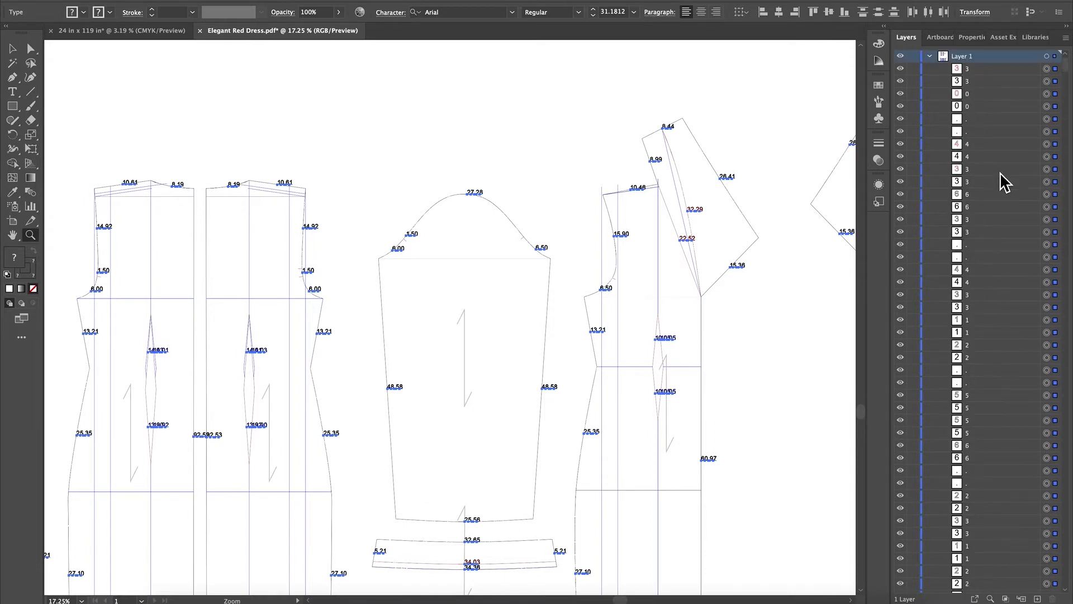
pyautogui.click(930, 57)
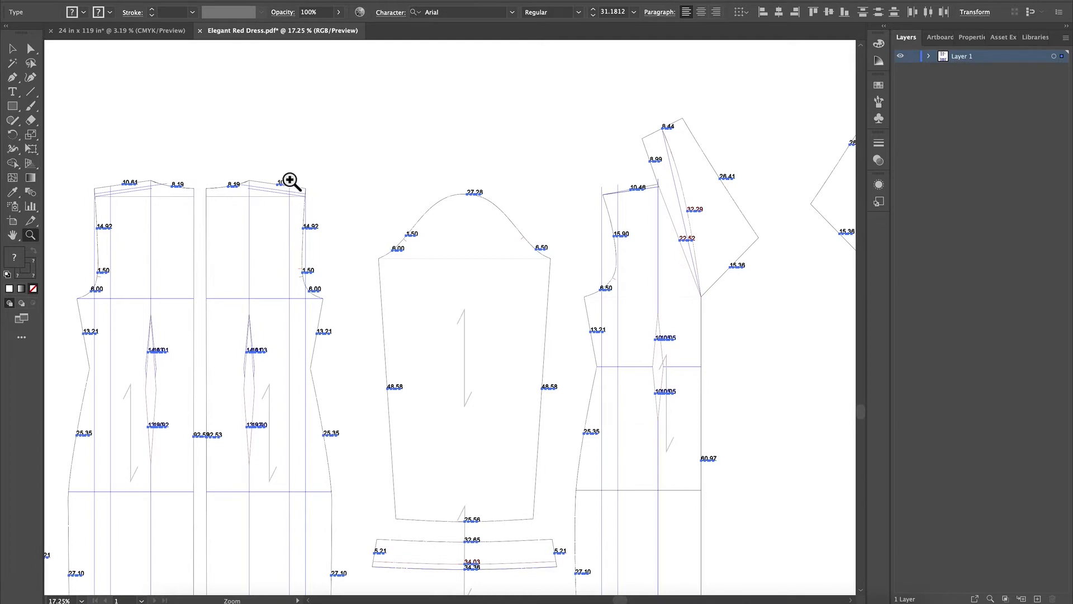
# - Return to the 24 in x 119 in document and select the placed Elegant Red Dress.pdf with the Selection tool
pyautogui.click(120, 31)
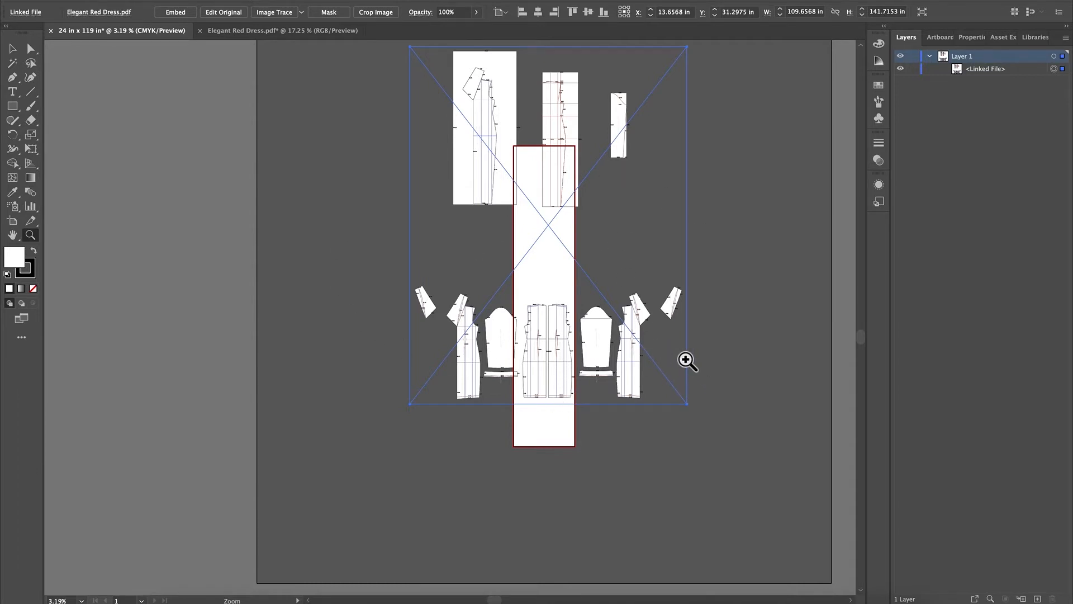
pyautogui.click(14, 50)
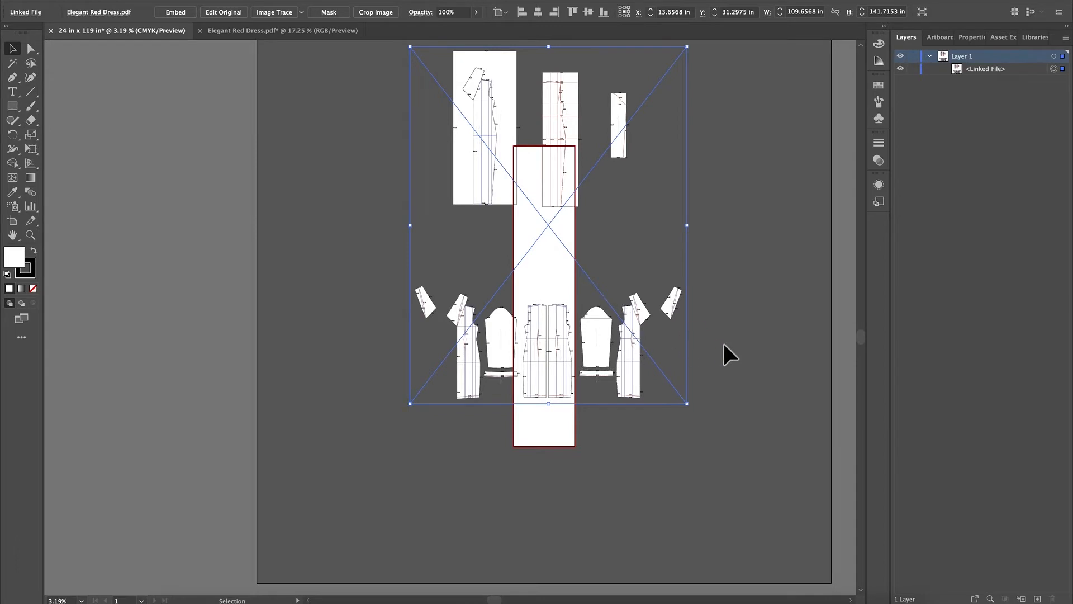
pyautogui.click(291, 186)
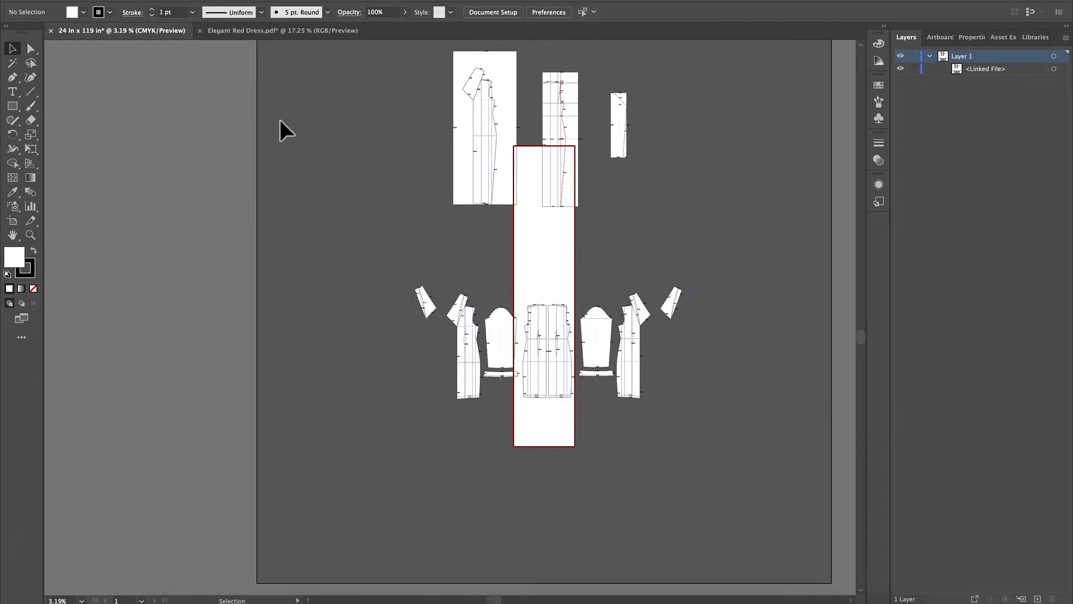
pyautogui.click(584, 358)
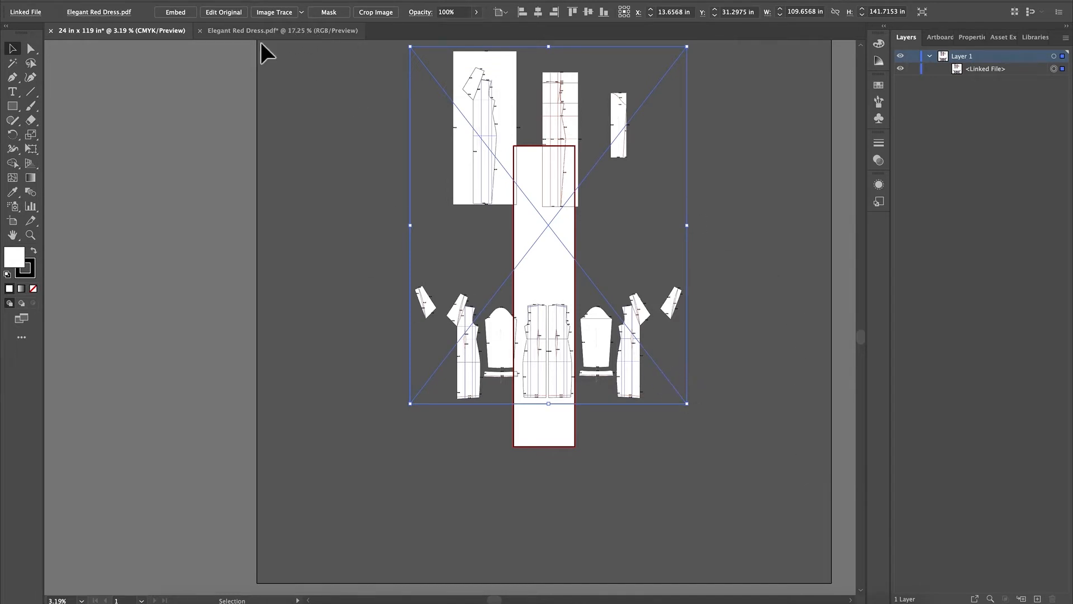
# - Crop the linked pattern image to its lower row of pieces, about 109.66 in wide by 51.44 in high, at 300 PPI
pyautogui.click(385, 17)
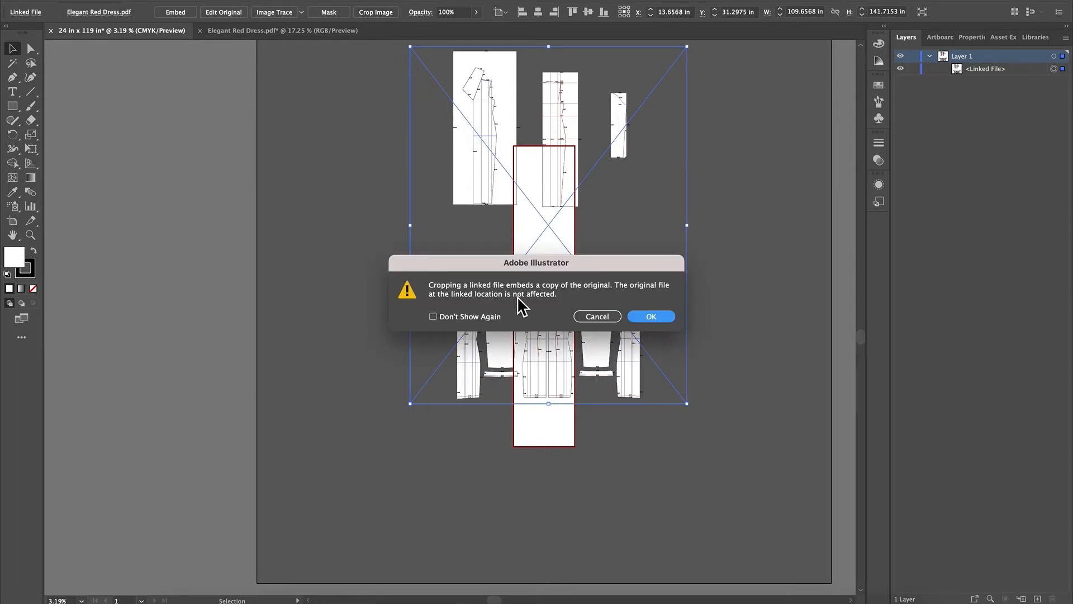
pyautogui.click(654, 317)
pyautogui.moveTo(639, 170); pyautogui.dragTo(482, 345)
pyautogui.moveTo(507, 120); pyautogui.dragTo(508, 289)
pyautogui.moveTo(513, 407)
pyautogui.mouseDown()
pyautogui.moveTo(511, 420)
pyautogui.moveTo(511, 407)
pyautogui.mouseUp()
pyautogui.moveTo(605, 343); pyautogui.dragTo(699, 347)
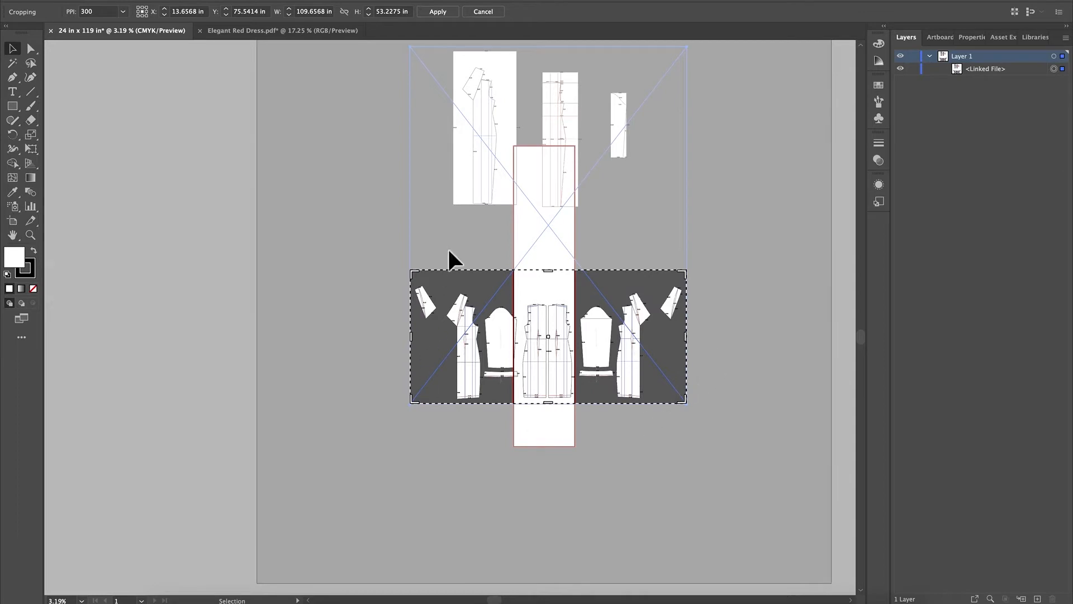
pyautogui.click(553, 410)
pyautogui.moveTo(556, 277); pyautogui.dragTo(555, 282)
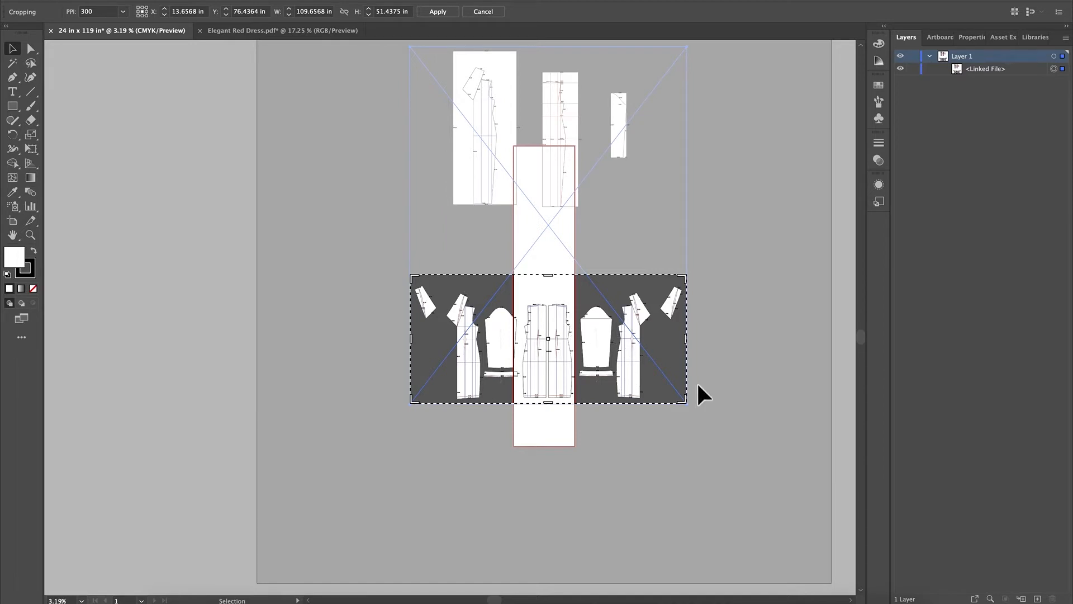
pyautogui.press('Return')
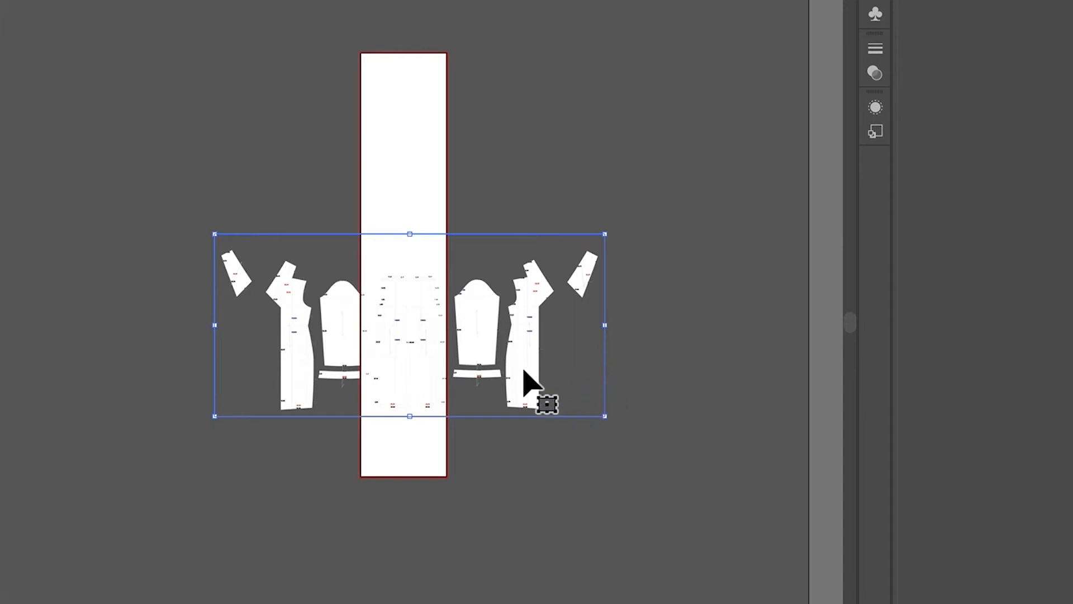
# - Move the cropped pattern image so its two central dress pieces sit within the artboard's width, and deselect it
pyautogui.scroll(-5, 468, 379)
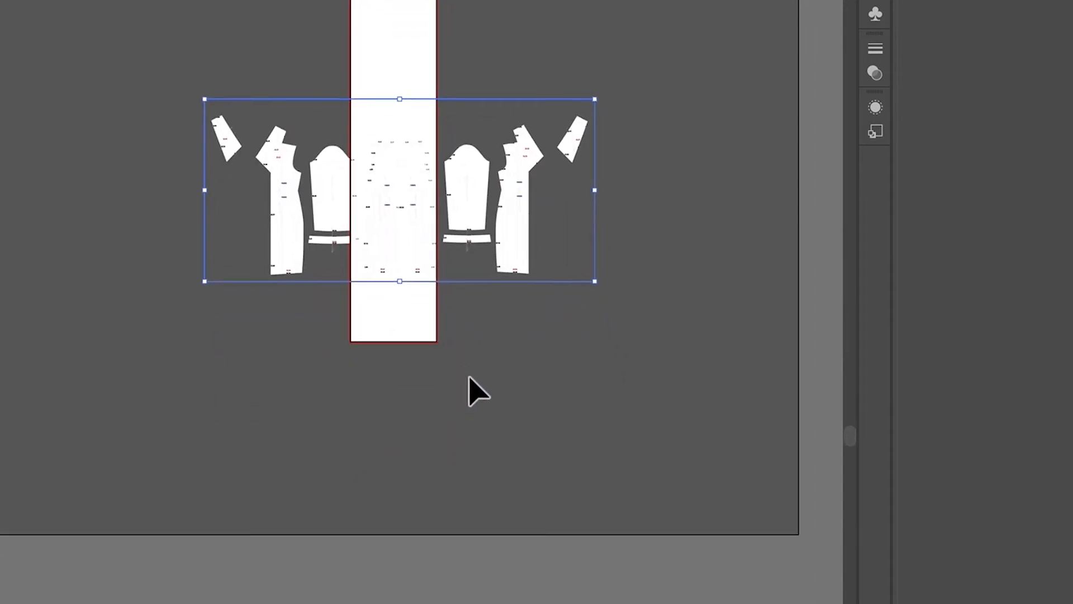
pyautogui.hscroll(2, 468, 381)
pyautogui.scroll(3, 470, 384)
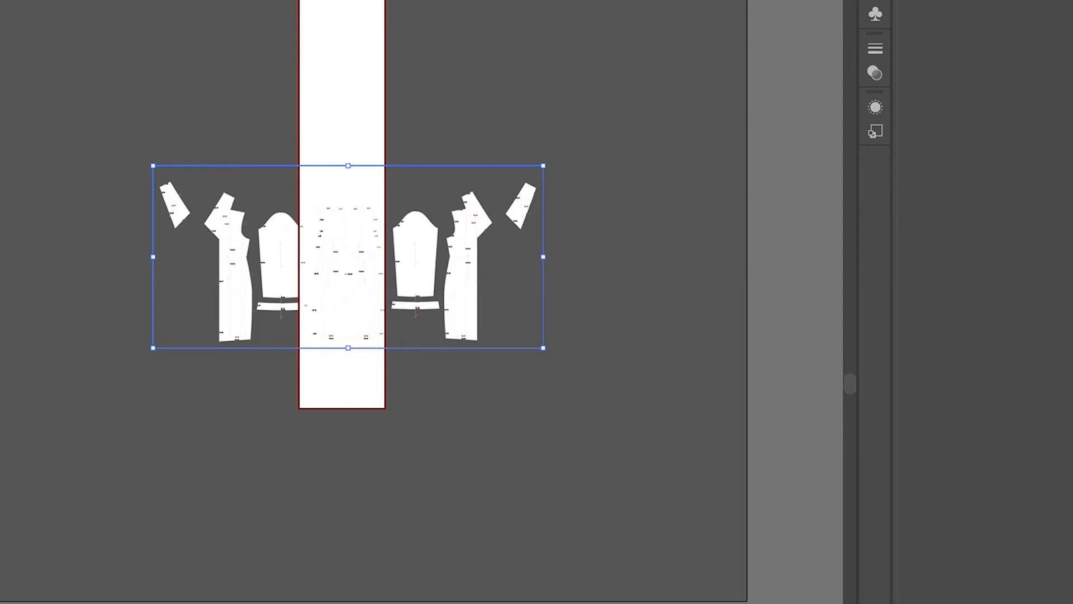
pyautogui.moveTo(463, 302); pyautogui.dragTo(544, 266)
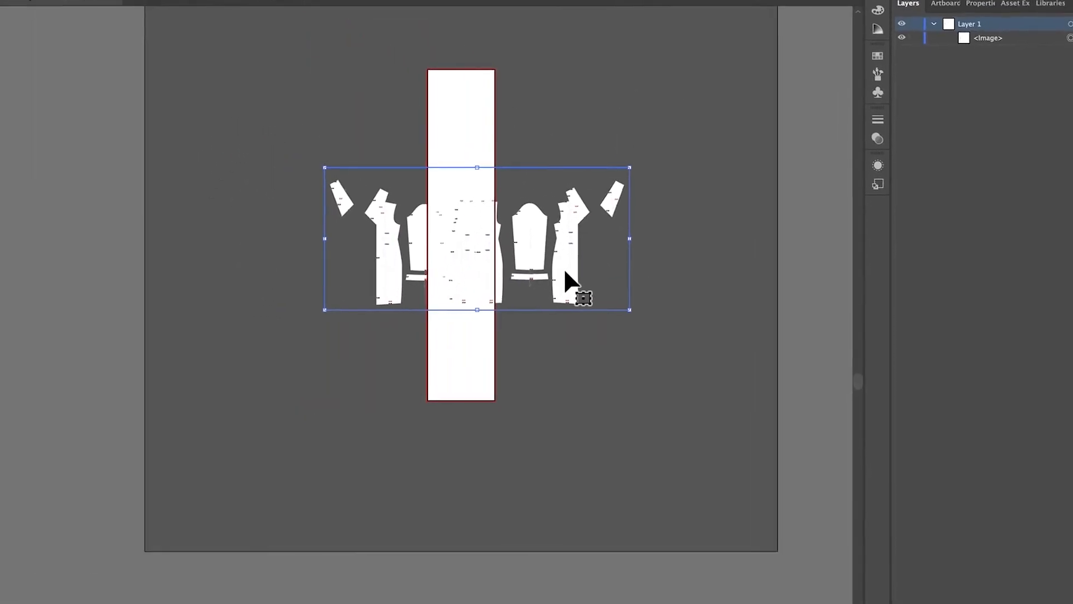
pyautogui.press('super+=')
pyautogui.press('super+=')
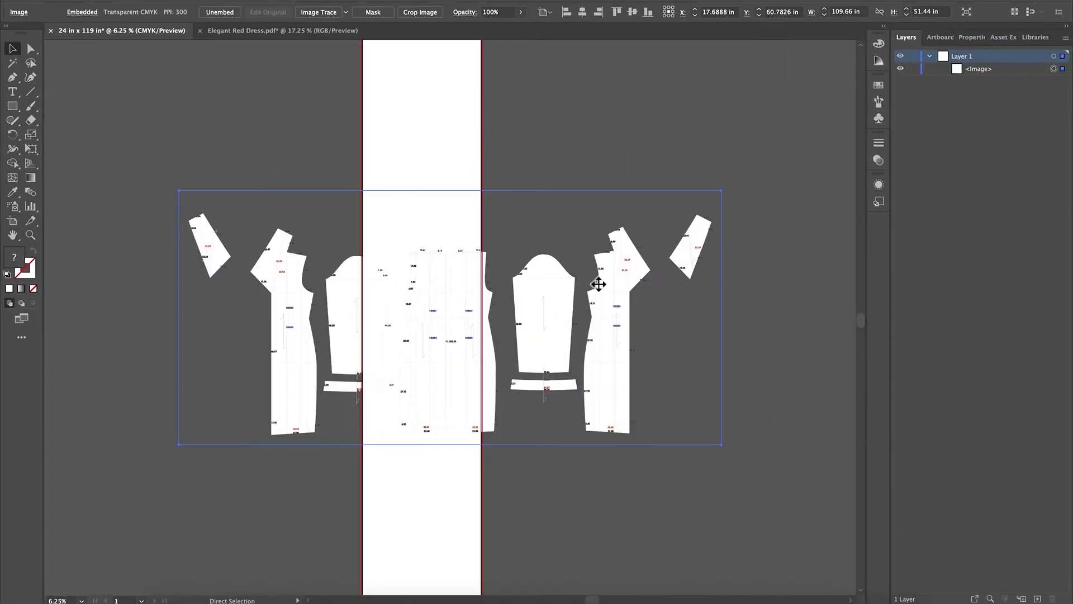
pyautogui.press('v')
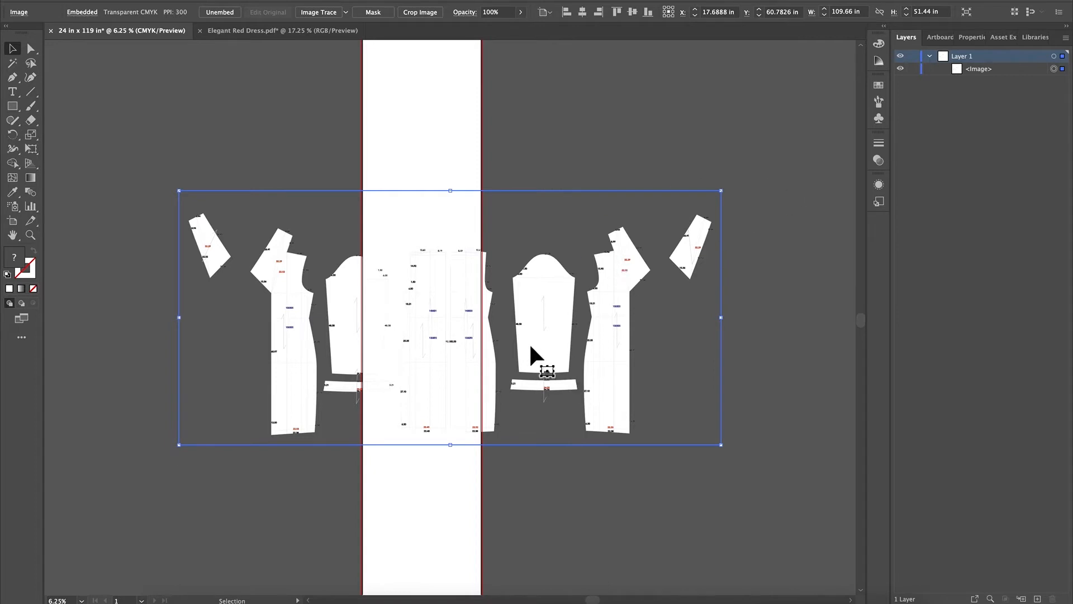
pyautogui.hotkey('ctrl', '-')
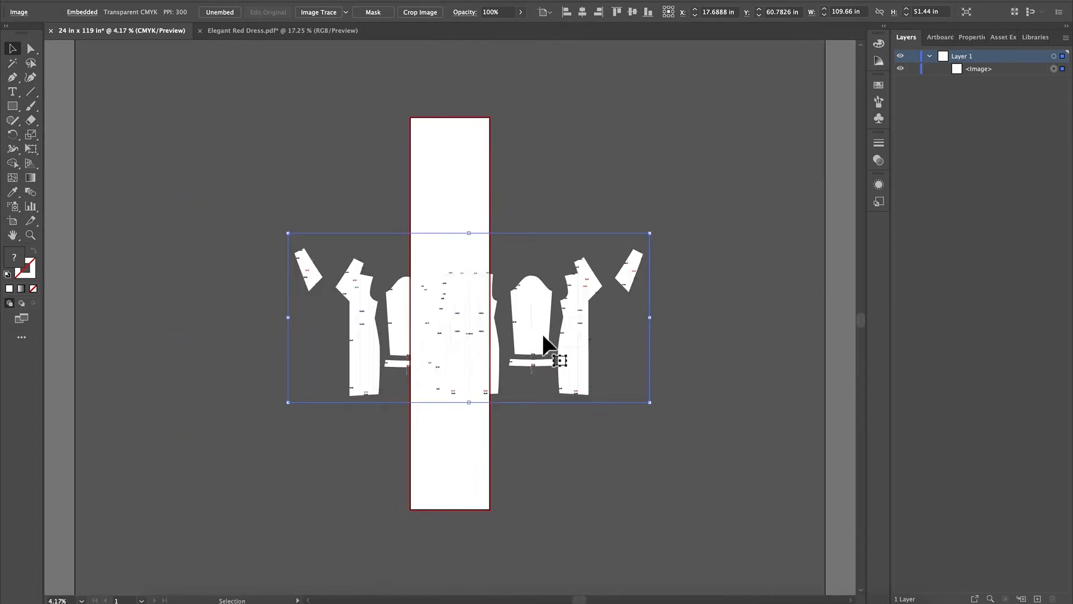
pyautogui.moveTo(536, 318)
pyautogui.mouseDown()
pyautogui.moveTo(567, 236)
pyautogui.moveTo(526, 320)
pyautogui.moveTo(434, 298)
pyautogui.moveTo(494, 263)
pyautogui.moveTo(688, 265)
pyautogui.moveTo(717, 201)
pyautogui.moveTo(599, 275)
pyautogui.moveTo(474, 231)
pyautogui.moveTo(479, 303)
pyautogui.moveTo(522, 308)
pyautogui.mouseUp()
pyautogui.click(464, 148)
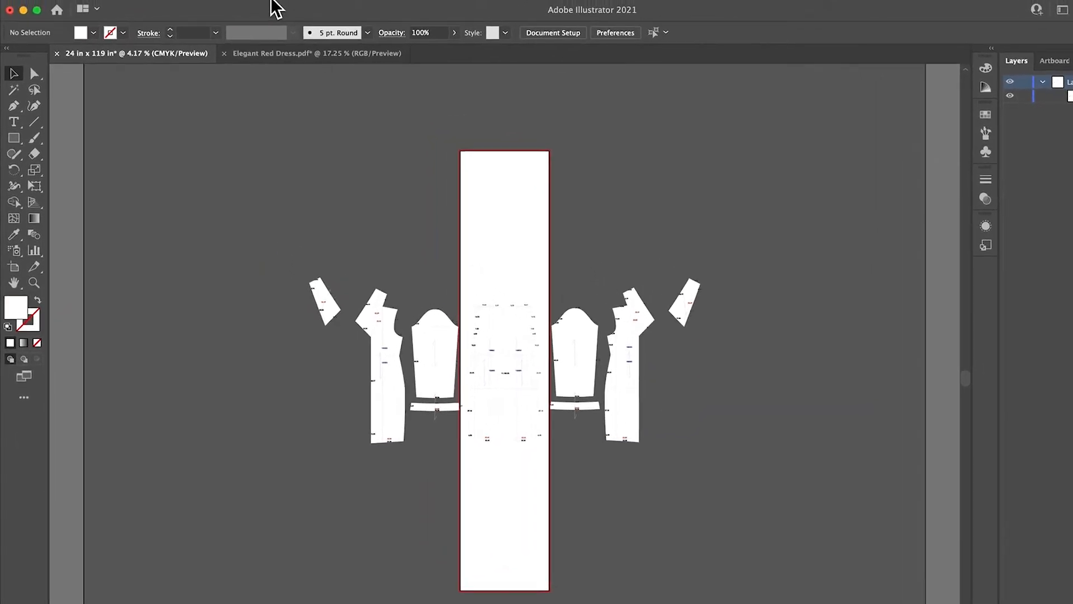
# - Show the transparency grid behind the artwork
pyautogui.click(280, 5)
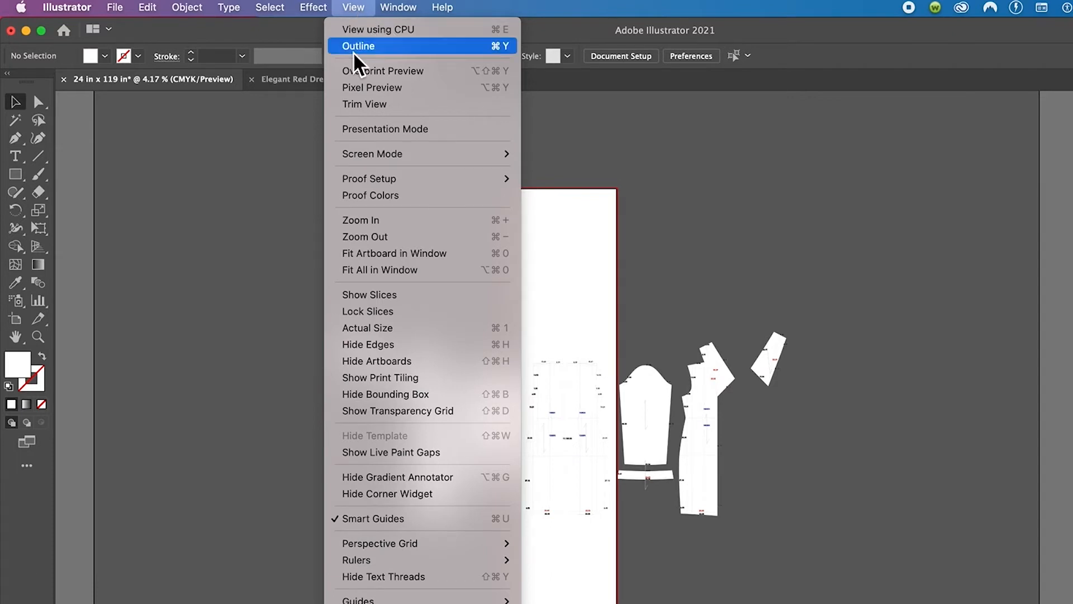
pyautogui.moveTo(356, 159)
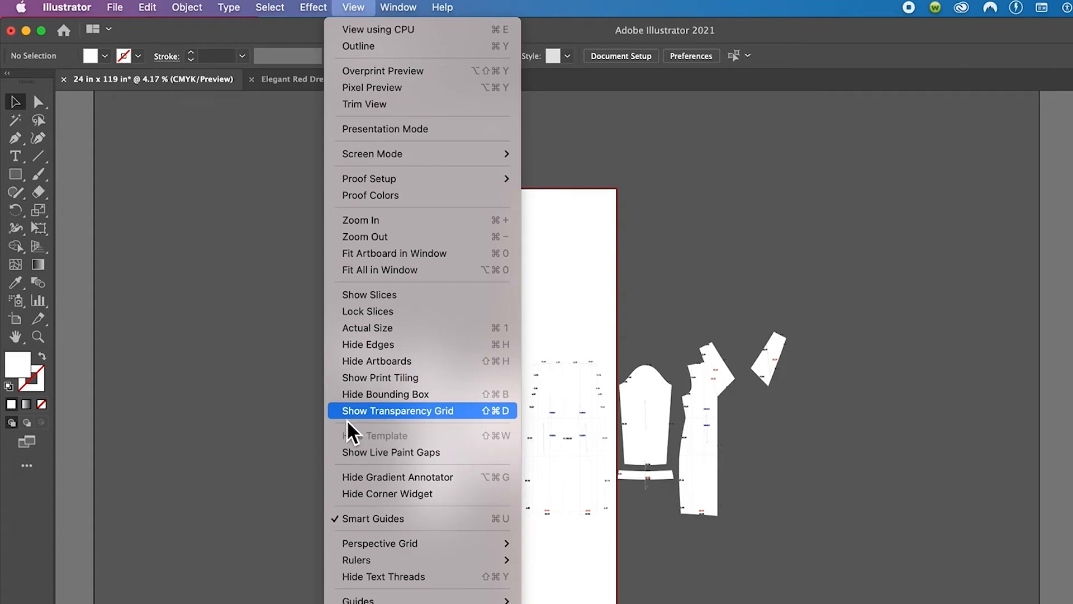
pyautogui.click(421, 417)
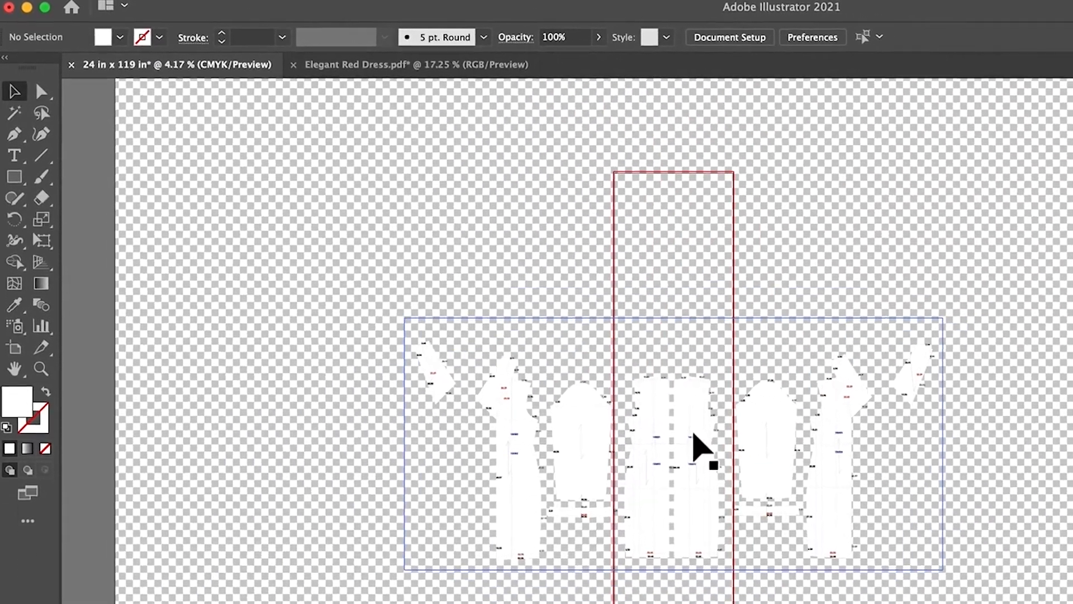
# - Move the cropped image up until its top edge meets the artboard's top edge, at about X 9.28 in, Y 25.72 in
pyautogui.moveTo(760, 487); pyautogui.dragTo(745, 409)
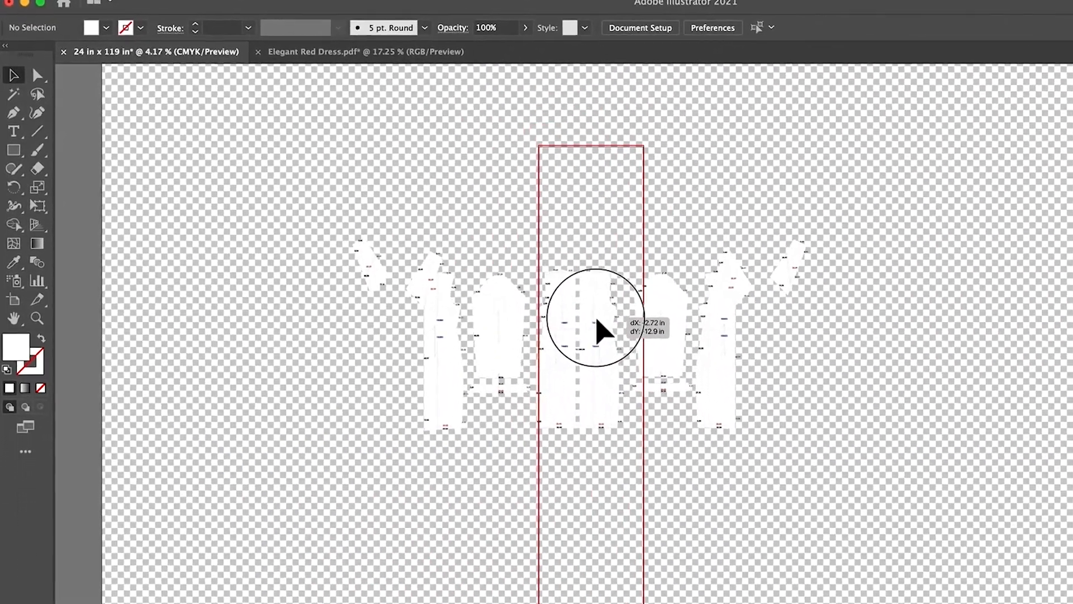
pyautogui.moveTo(598, 330); pyautogui.dragTo(598, 330)
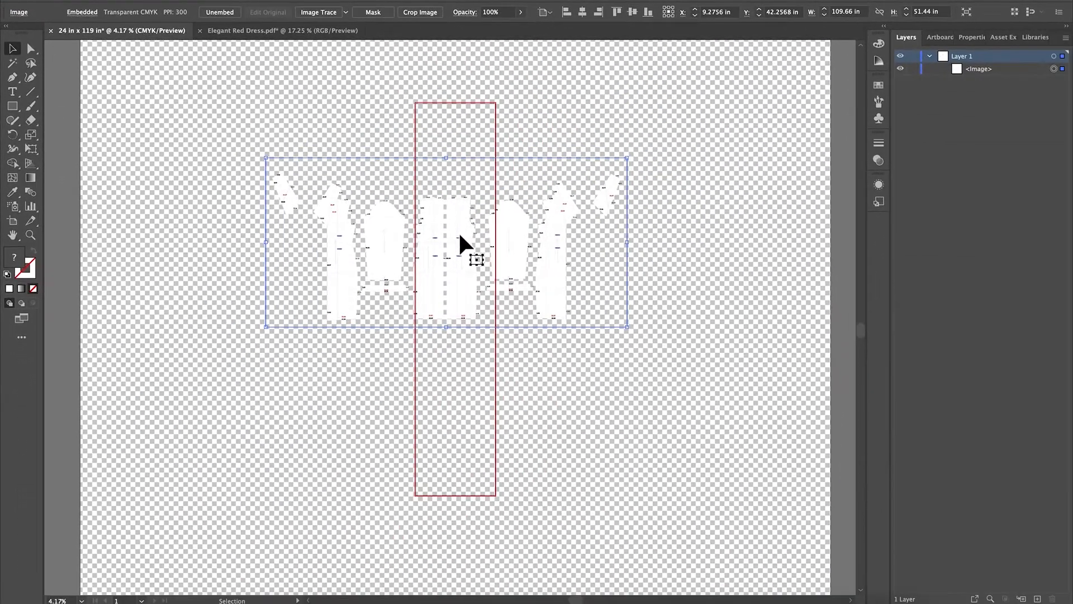
pyautogui.moveTo(460, 236); pyautogui.dragTo(462, 211)
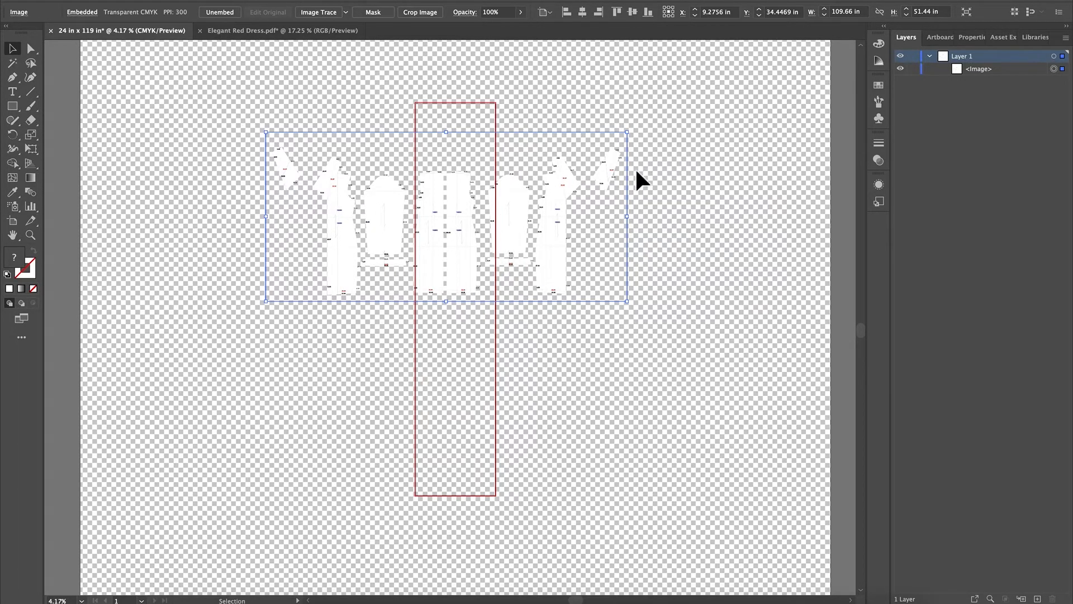
pyautogui.moveTo(517, 215); pyautogui.dragTo(517, 187)
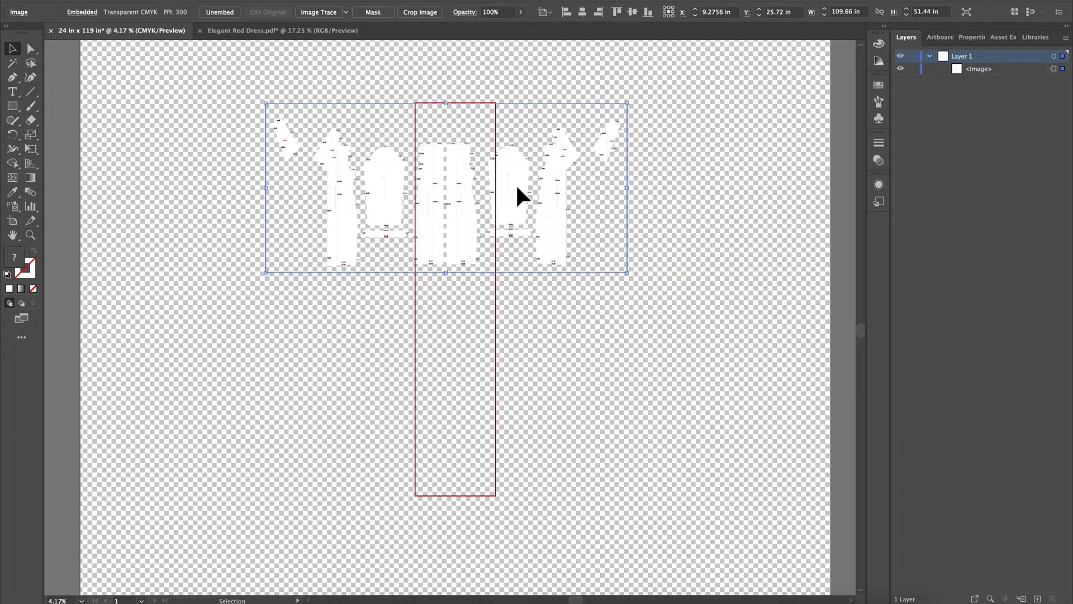
# - Duplicate the cropped image below itself at about Y 72.22 in and repeat the copy downward until Layer 1 holds ten images
pyautogui.moveTo(517, 187); pyautogui.dragTo(524, 338)
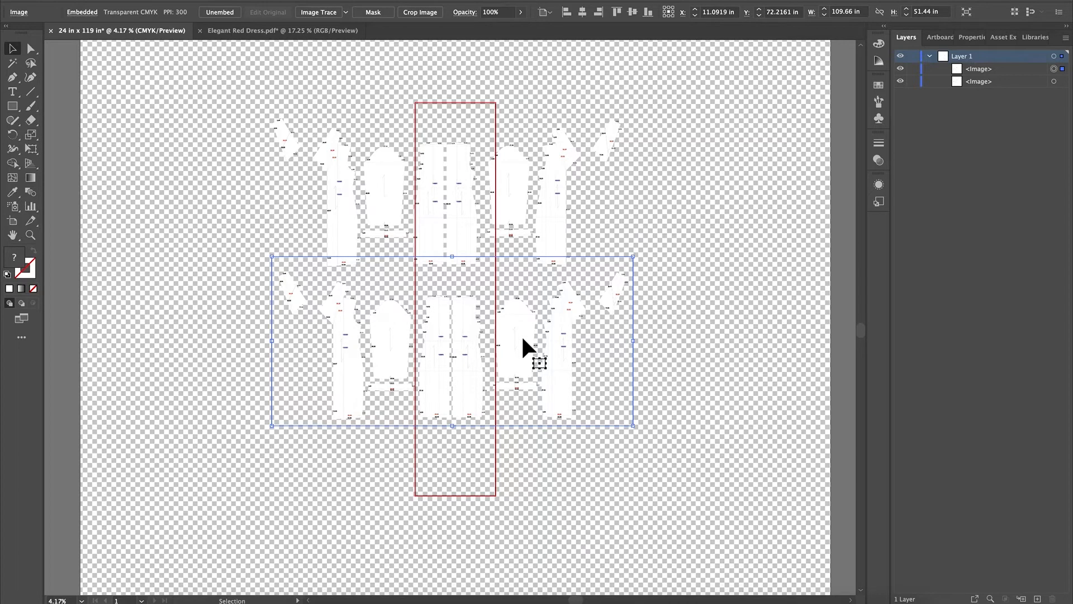
pyautogui.press('super+d')
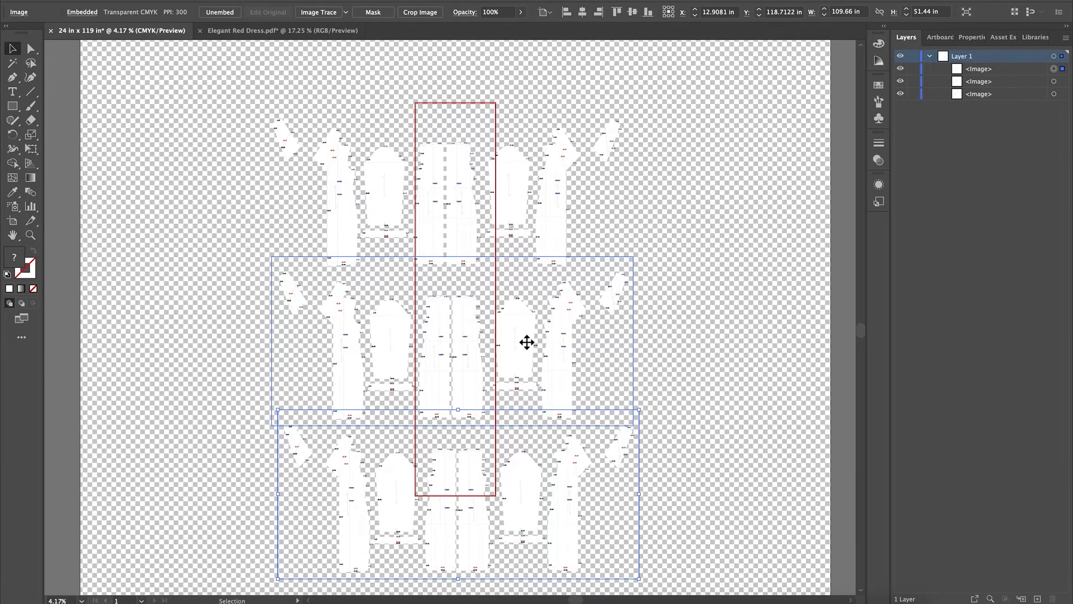
pyautogui.press('super+d')
pyautogui.press('super+d')
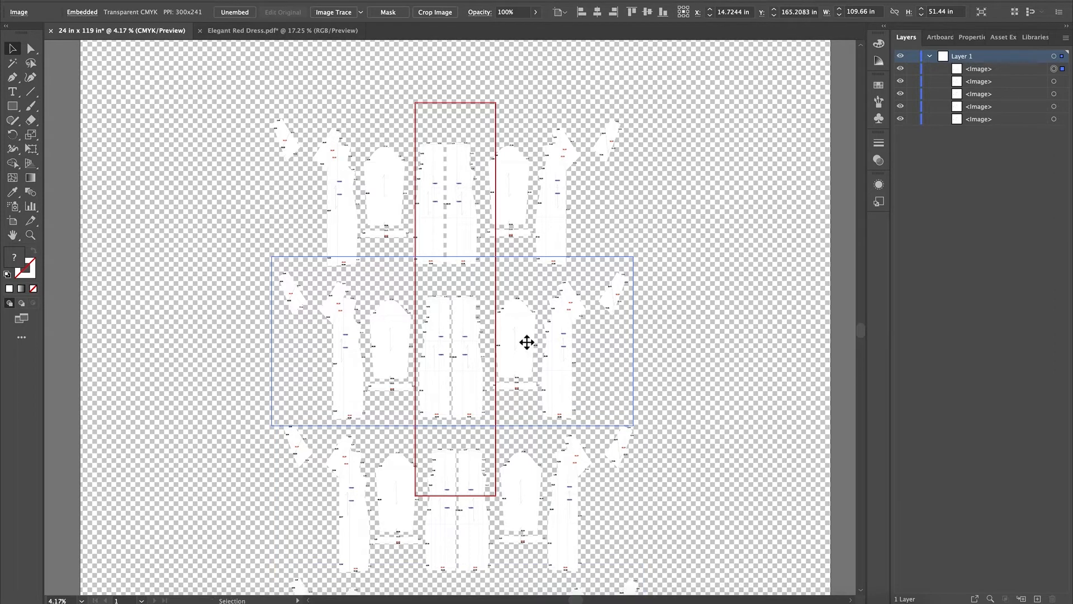
pyautogui.press('super+d')
pyautogui.press('super+d')
pyautogui.press('super+d')
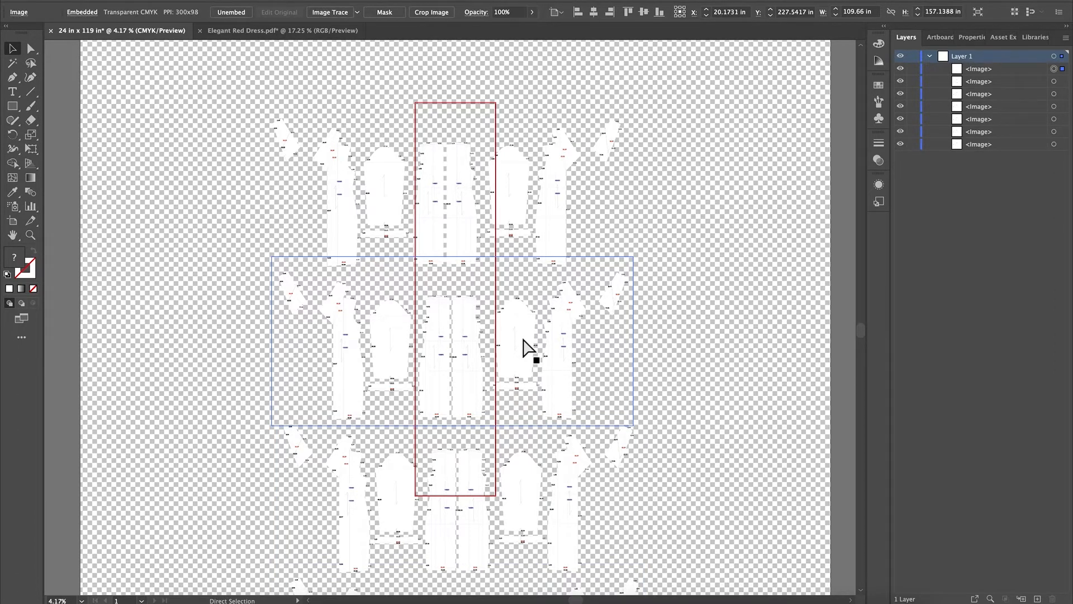
pyautogui.press('super+d')
pyautogui.press('super+d')
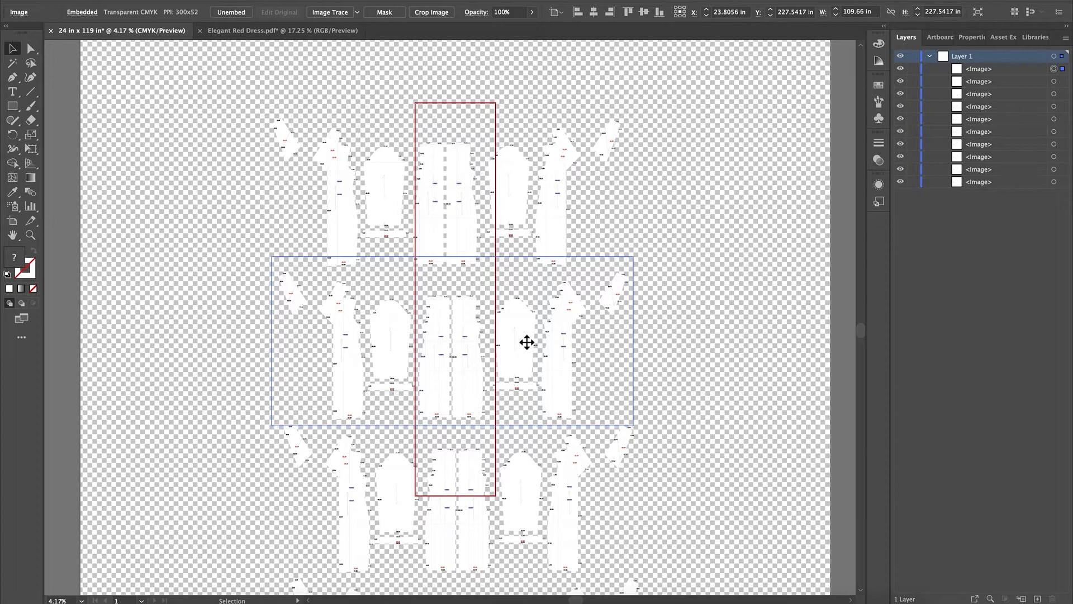
pyautogui.scroll(-10, 526, 342)
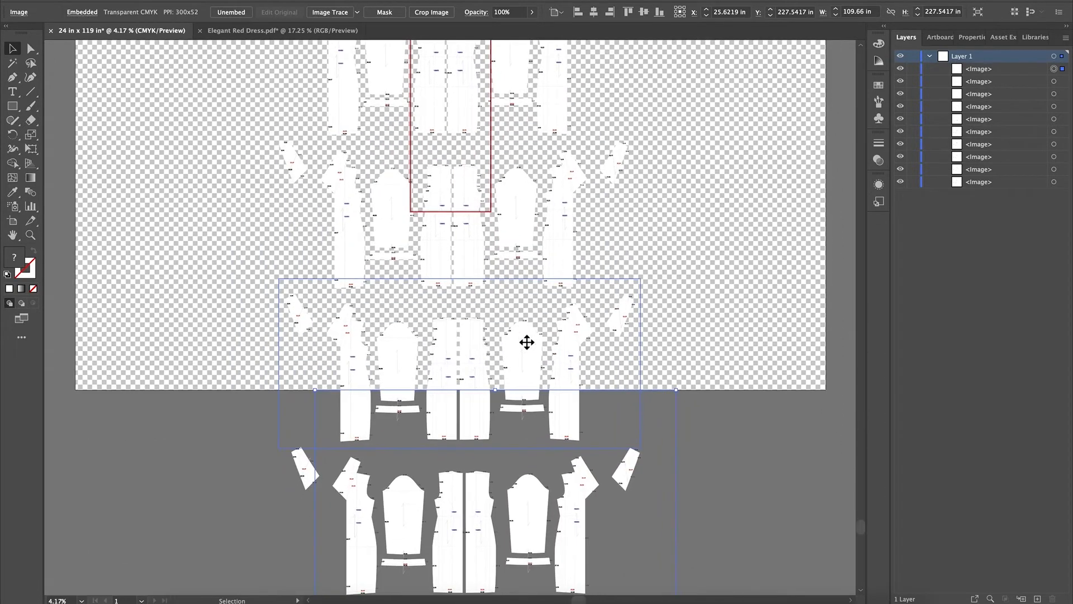
pyautogui.scroll(10, 527, 343)
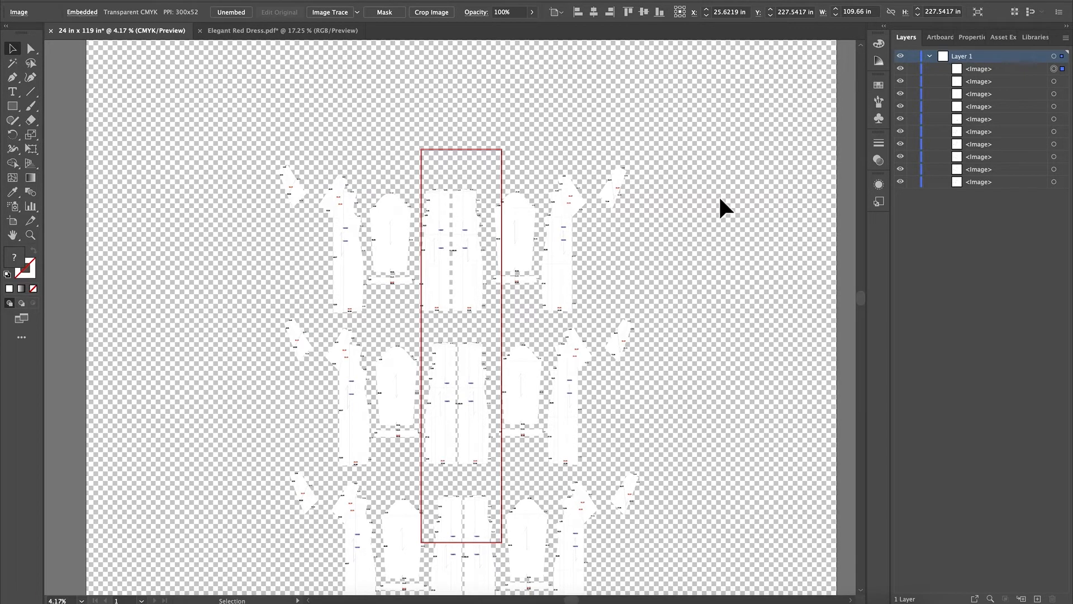
# - Crop the top image copy to its leftmost small piece, about 13.53 × 21.84 in, and move that piece nearer the artboard
pyautogui.moveTo(462, 274); pyautogui.dragTo(466, 245)
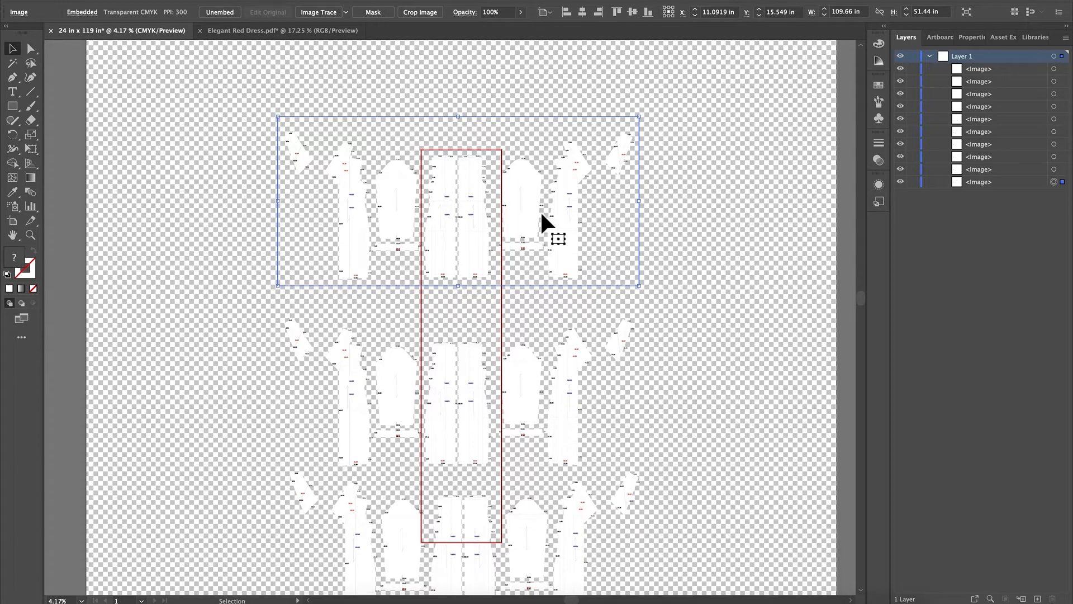
pyautogui.click(524, 202)
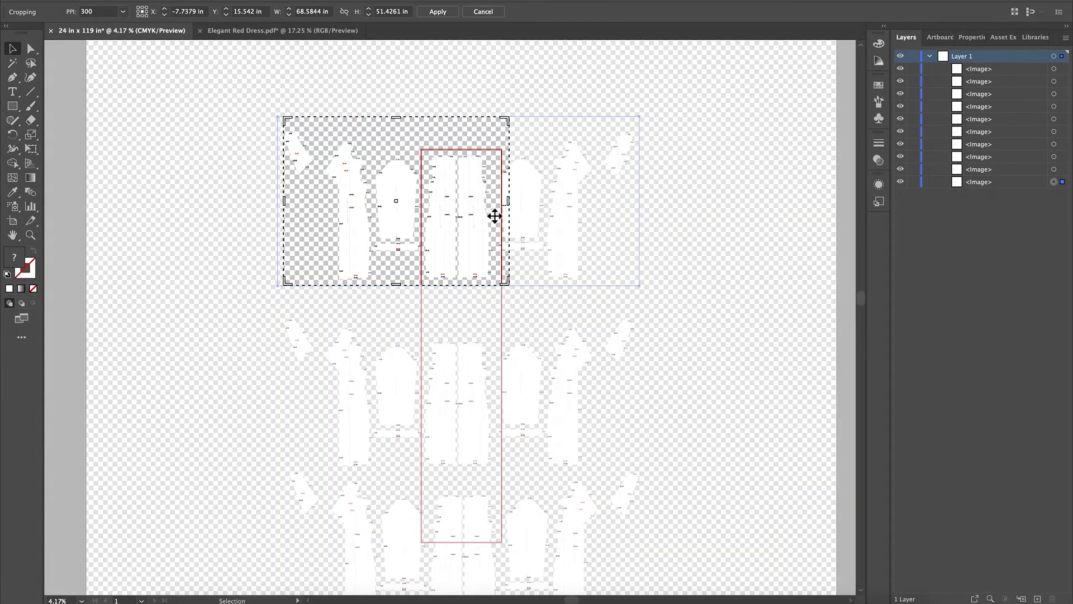
pyautogui.moveTo(510, 202); pyautogui.dragTo(328, 179)
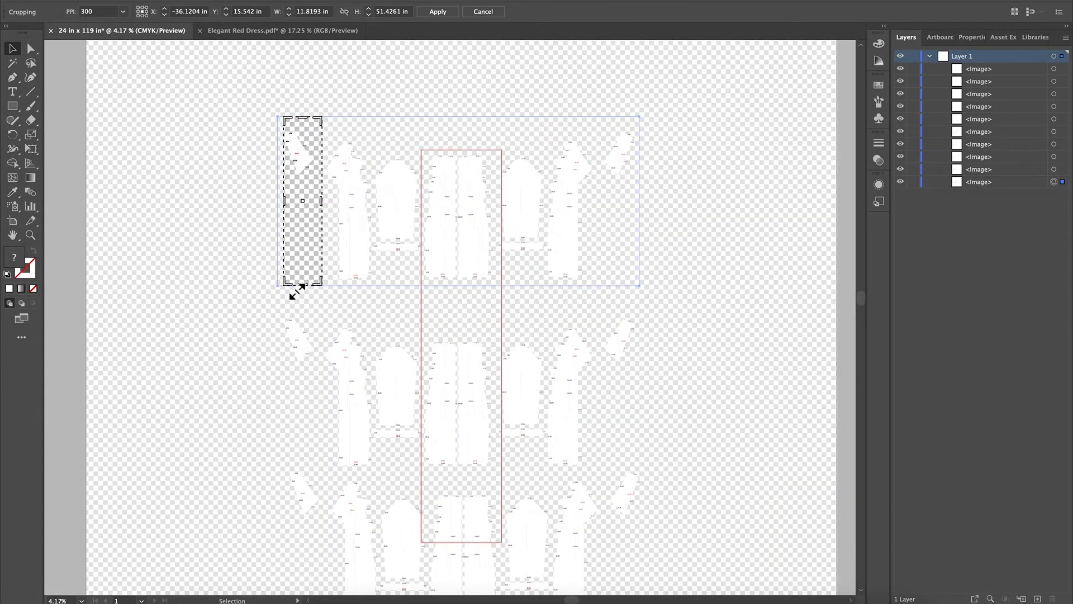
pyautogui.moveTo(307, 283); pyautogui.dragTo(307, 204)
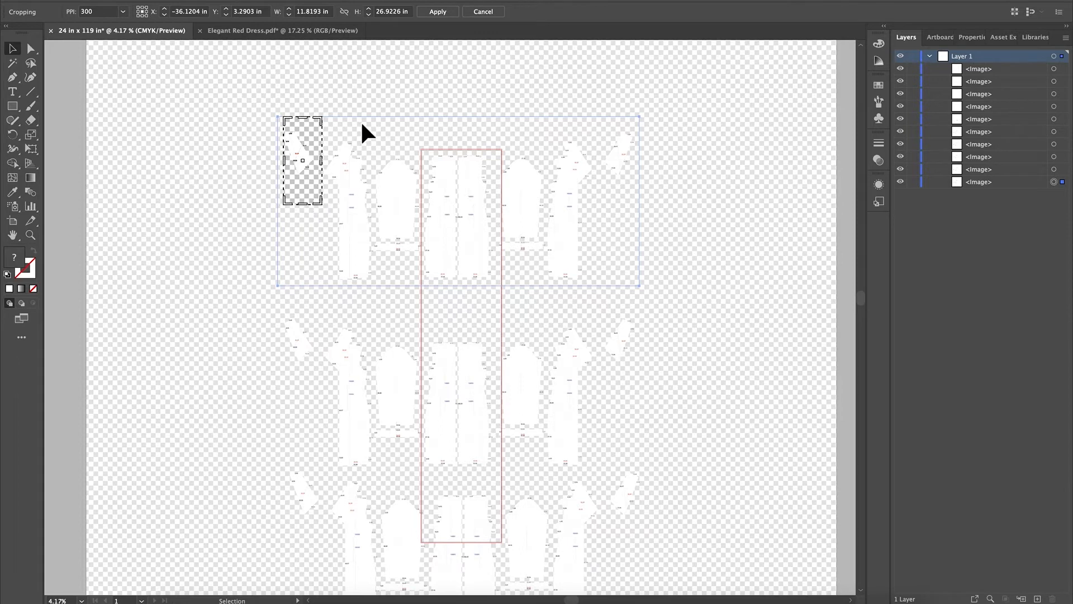
pyautogui.moveTo(283, 162); pyautogui.dragTo(278, 161)
pyautogui.moveTo(307, 204); pyautogui.dragTo(306, 188)
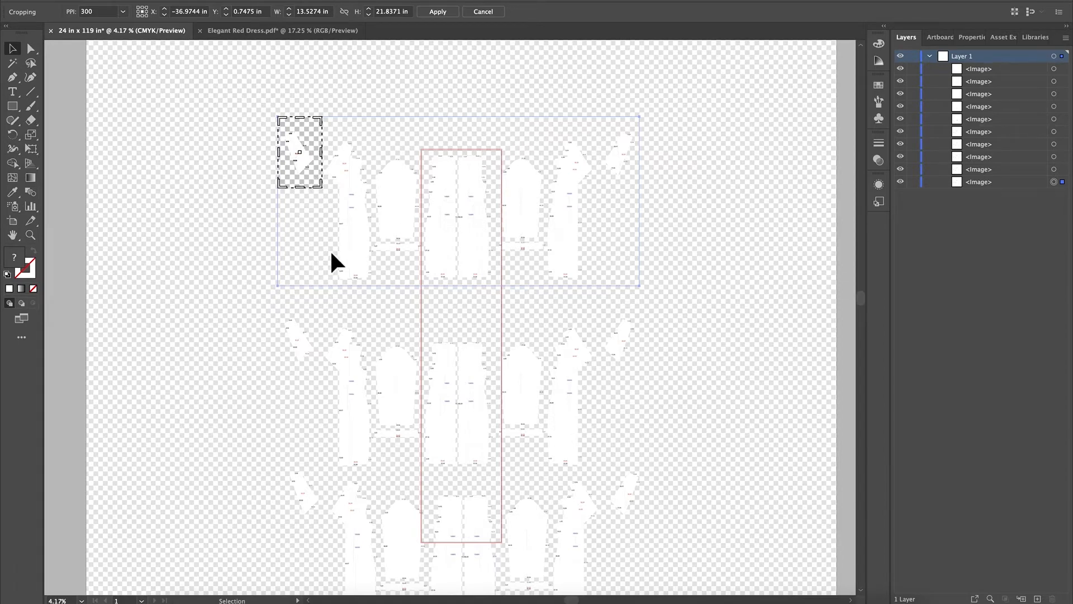
pyautogui.press('Return')
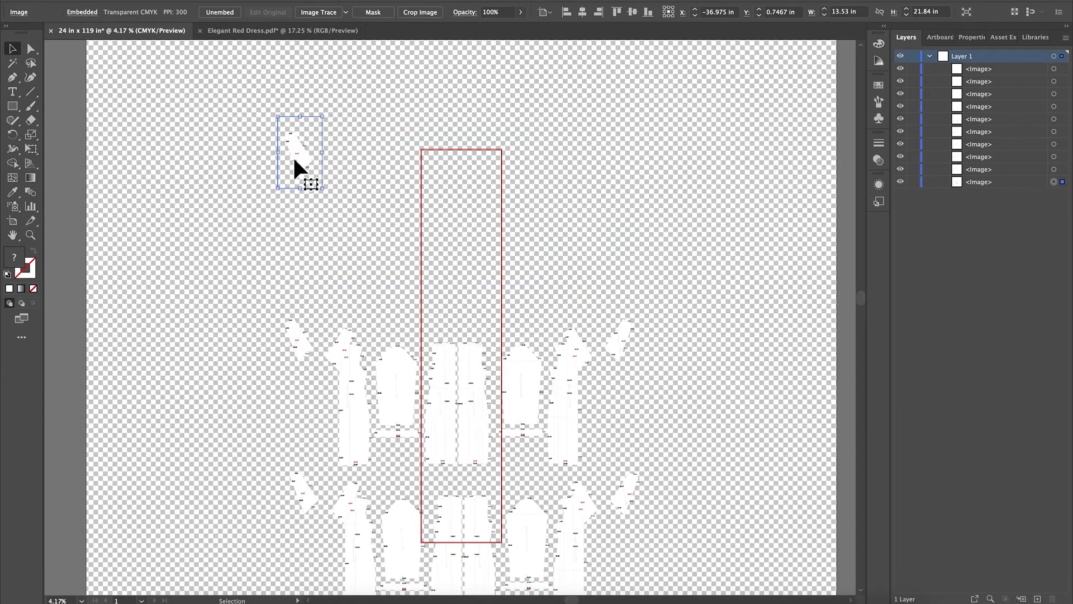
pyautogui.moveTo(297, 148); pyautogui.dragTo(331, 164)
# - Move the second image copy up and crop it to the left long dress piece, about 20.86 × 51.44 in
pyautogui.moveTo(455, 390); pyautogui.dragTo(447, 304)
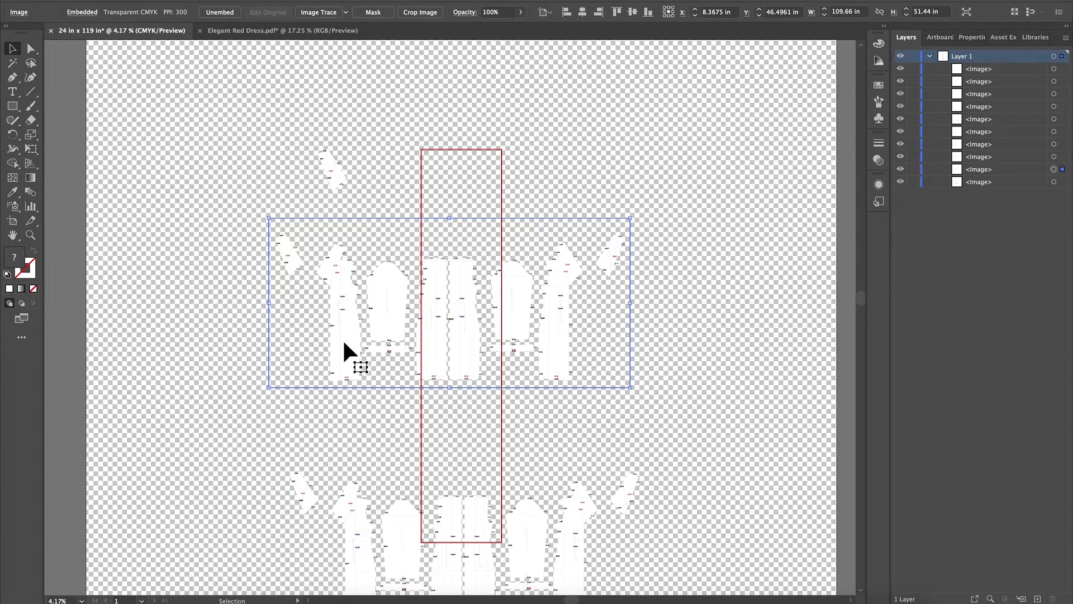
pyautogui.click(431, 13)
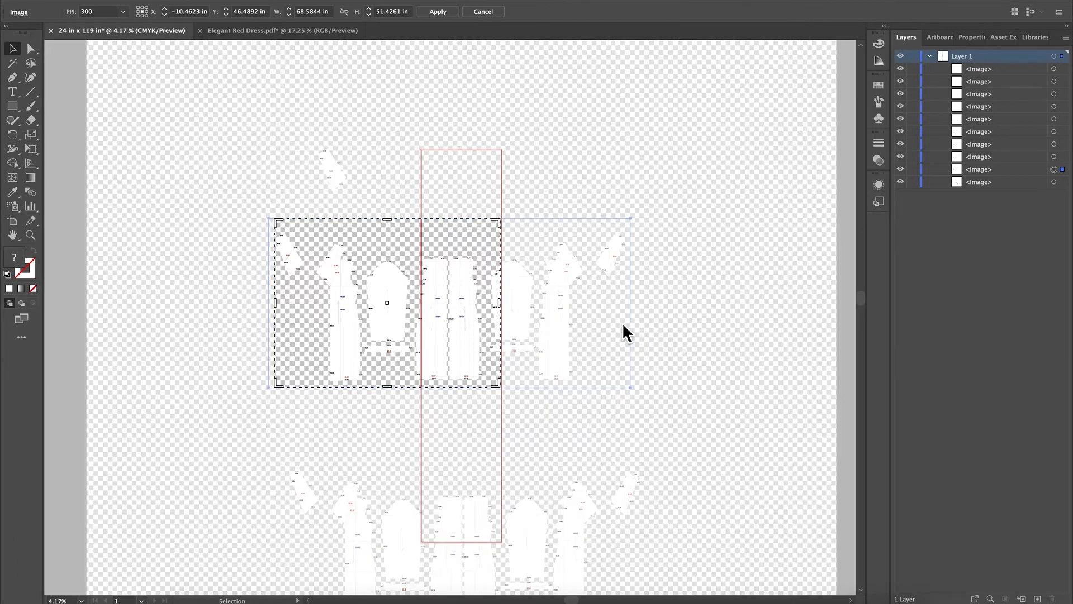
pyautogui.moveTo(499, 302); pyautogui.dragTo(366, 304)
pyautogui.click(287, 306)
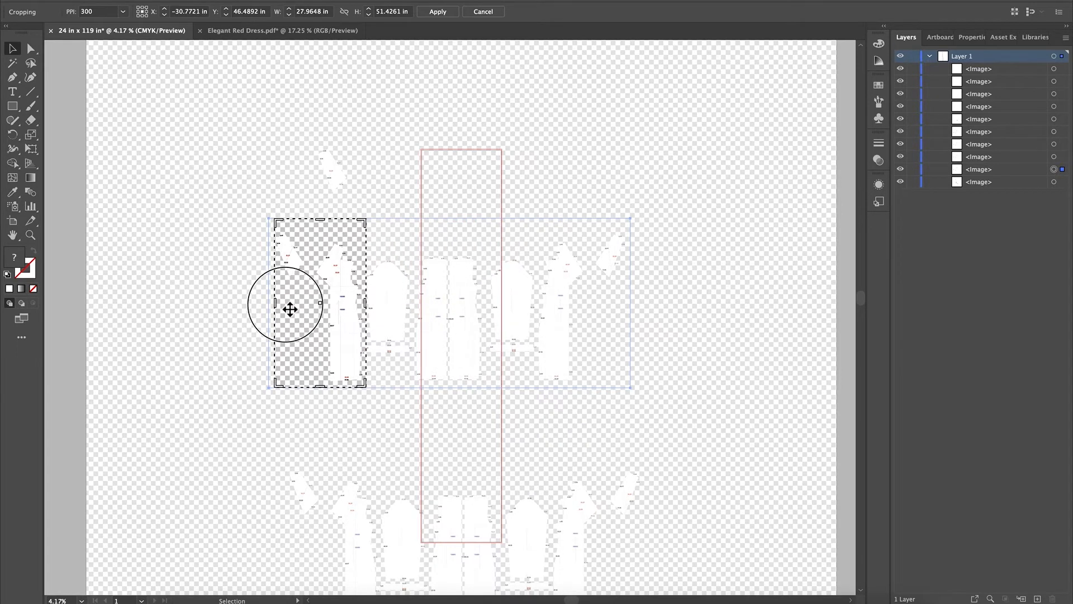
pyautogui.moveTo(286, 306); pyautogui.dragTo(308, 309)
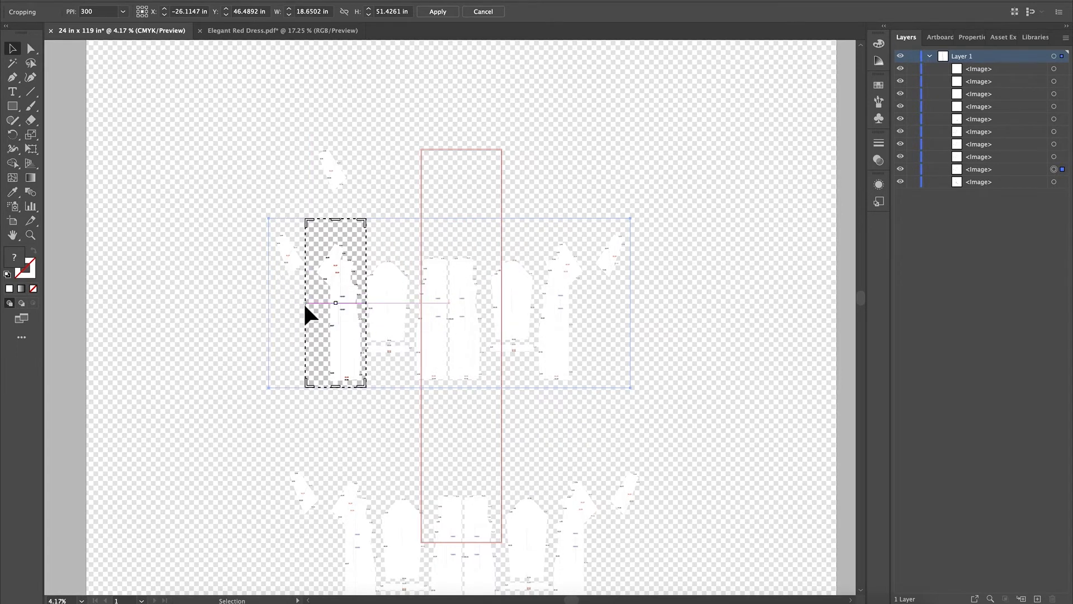
pyautogui.moveTo(345, 392); pyautogui.dragTo(344, 389)
pyautogui.moveTo(372, 309)
pyautogui.mouseDown()
pyautogui.moveTo(402, 309)
pyautogui.moveTo(372, 308)
pyautogui.mouseUp()
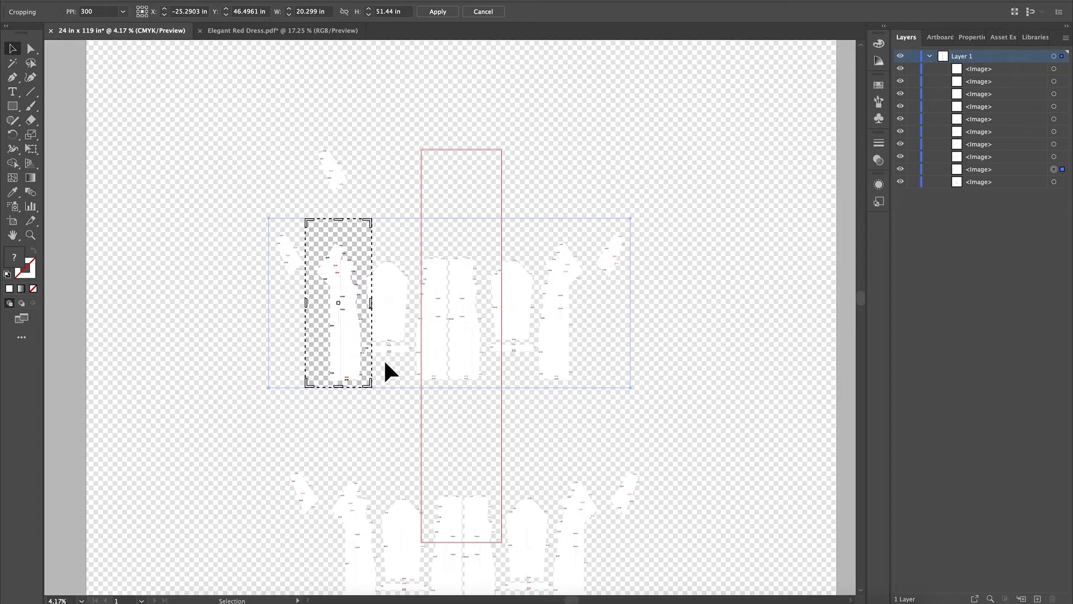
pyautogui.moveTo(376, 307); pyautogui.dragTo(379, 308)
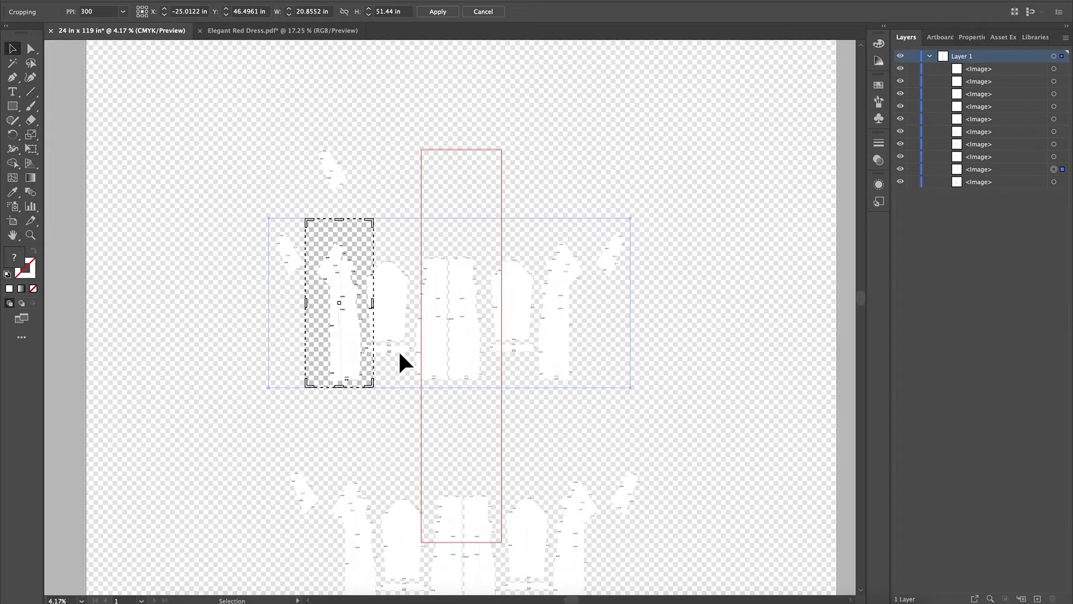
pyautogui.press('Return')
pyautogui.moveTo(355, 350); pyautogui.dragTo(349, 343)
pyautogui.scroll(-8, 523, 472)
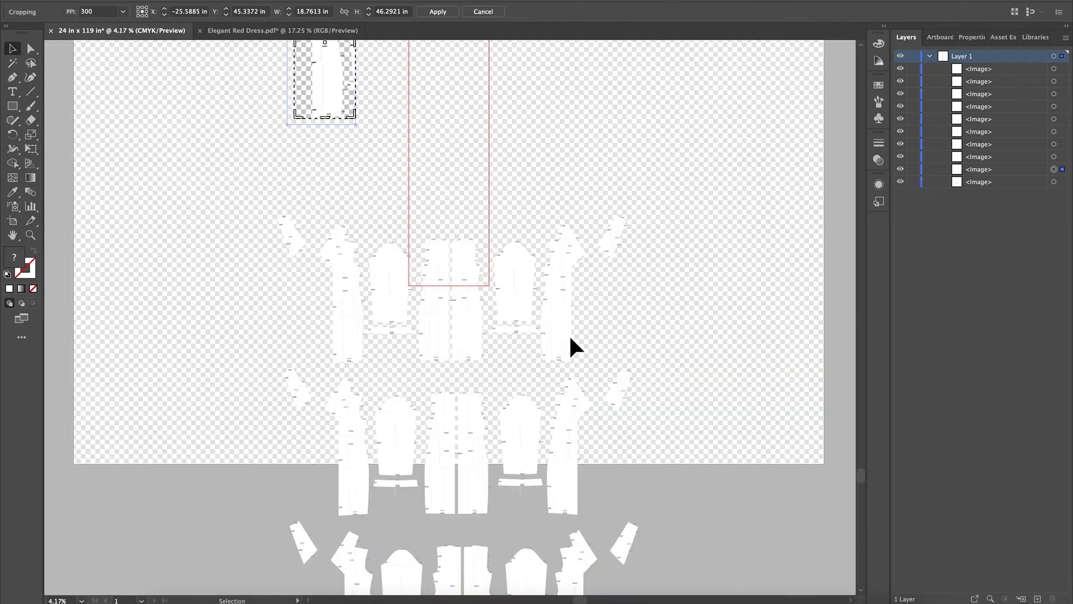
pyautogui.moveTo(334, 94); pyautogui.dragTo(358, 77)
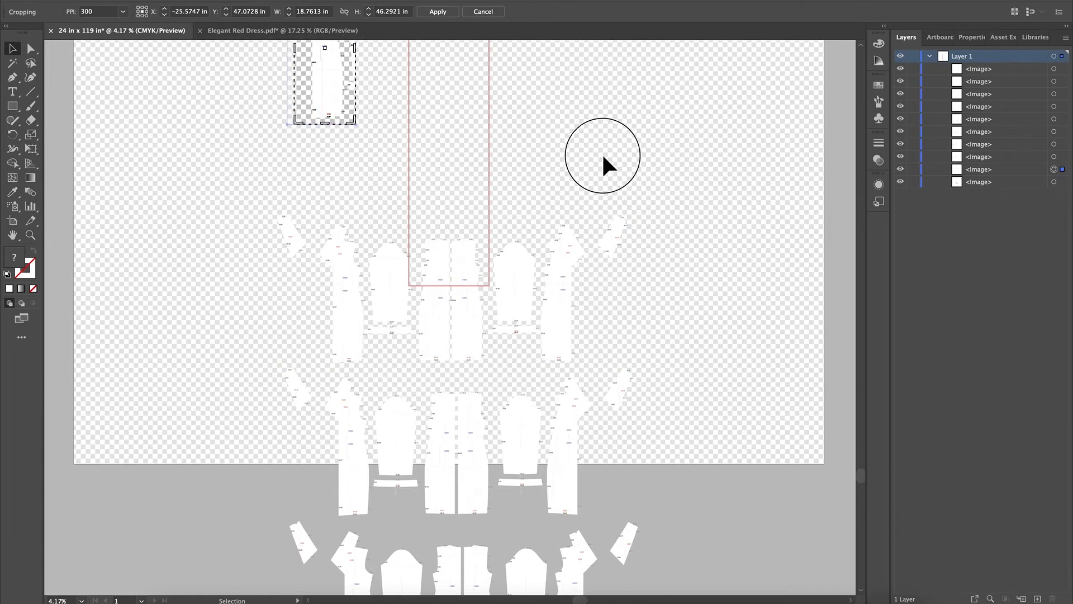
pyautogui.click(620, 229)
# - Crop the third image copy to the left sleeve and cuff, about 16.9 × 38.29 in, and move it onto the artboard
pyautogui.moveTo(456, 302); pyautogui.dragTo(473, 214)
pyautogui.click(421, 22)
pyautogui.moveTo(649, 202); pyautogui.dragTo(435, 211)
pyautogui.moveTo(326, 210); pyautogui.dragTo(437, 211)
pyautogui.moveTo(410, 278); pyautogui.dragTo(411, 261)
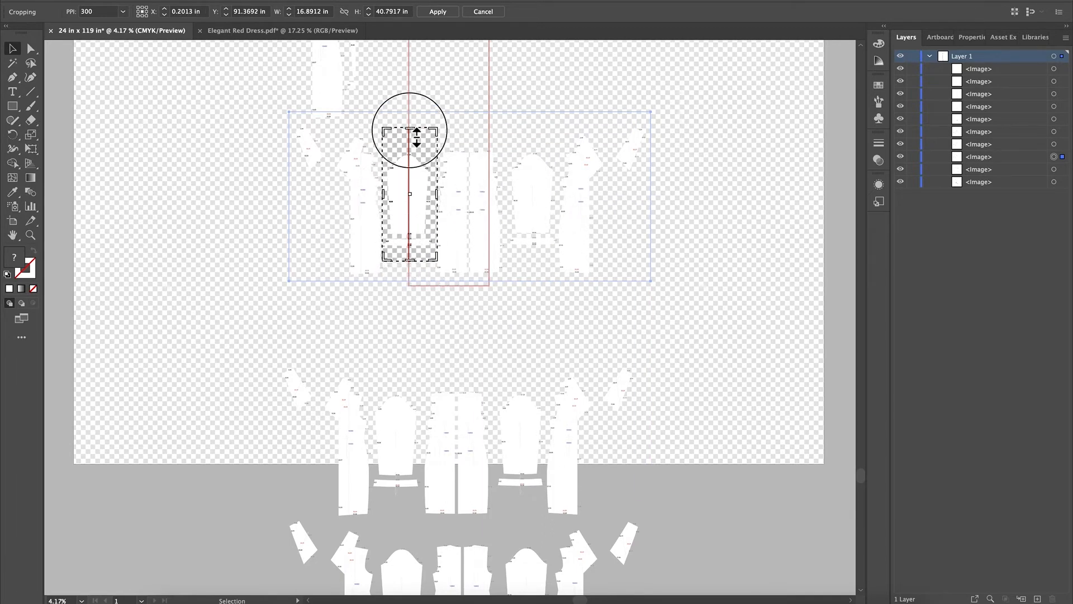
pyautogui.press('Return')
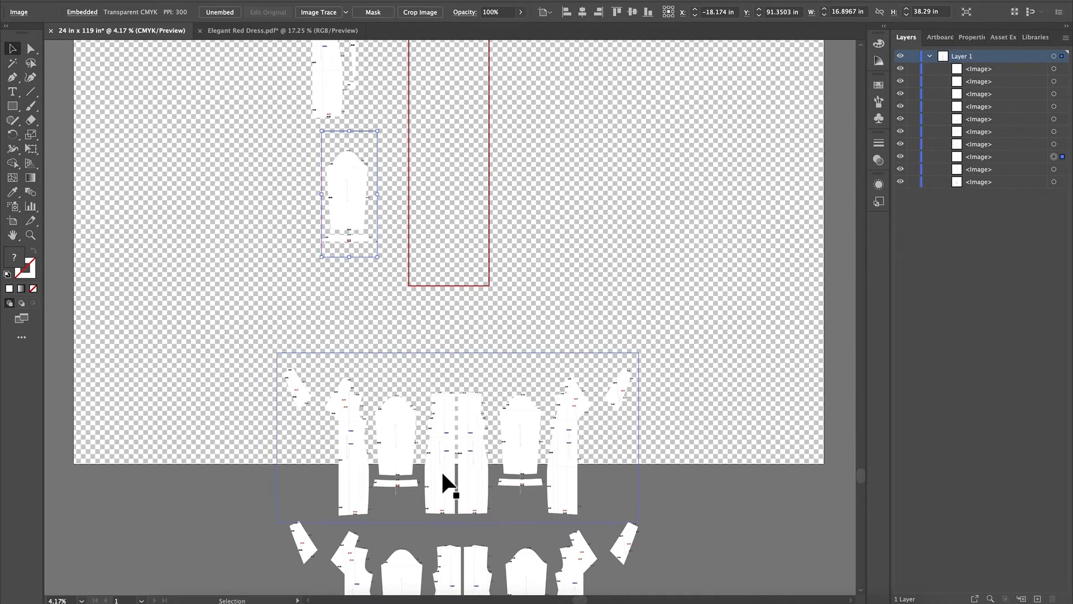
pyautogui.moveTo(464, 481); pyautogui.dragTo(423, 259)
pyautogui.moveTo(349, 179); pyautogui.dragTo(455, 65)
# - Crop the fourth image copy to the two central dress pieces, about 24.25 × 44.66 in, and place them left of the artboard
pyautogui.moveTo(414, 233); pyautogui.dragTo(450, 228)
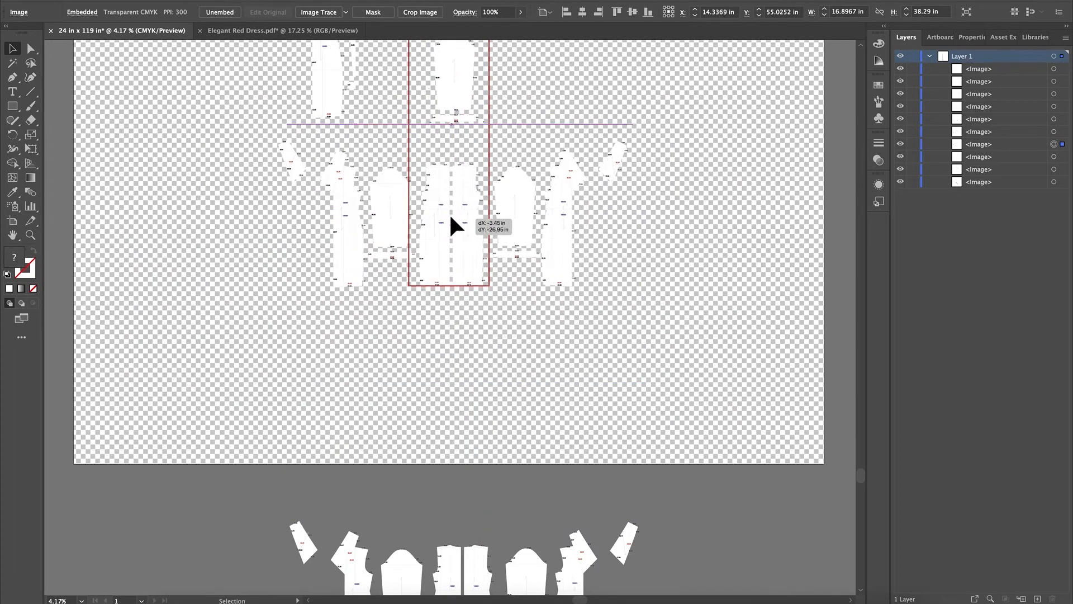
pyautogui.click(420, 11)
pyautogui.moveTo(279, 212); pyautogui.dragTo(410, 227)
pyautogui.moveTo(503, 209)
pyautogui.mouseDown()
pyautogui.moveTo(488, 207)
pyautogui.moveTo(496, 214)
pyautogui.mouseUp()
pyautogui.moveTo(455, 136); pyautogui.dragTo(456, 158)
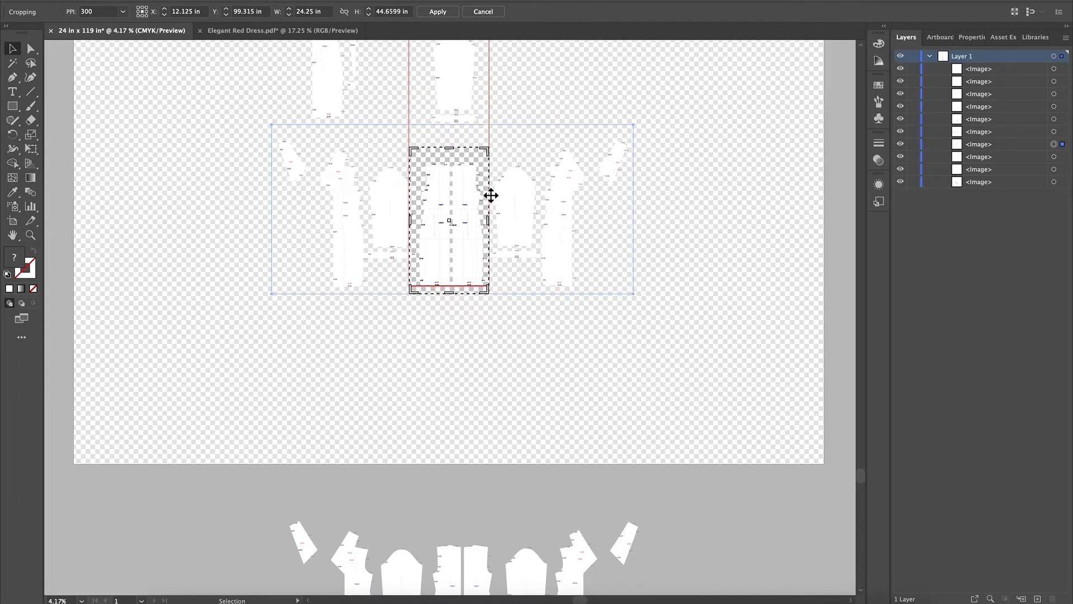
pyautogui.press('Return')
pyautogui.moveTo(464, 223); pyautogui.dragTo(325, 208)
# - Crop the fifth image copy to the right sleeve and cuff, about 17.17 × 43.78 in, and place it right of the artboard
pyautogui.moveTo(534, 576); pyautogui.dragTo(676, 191)
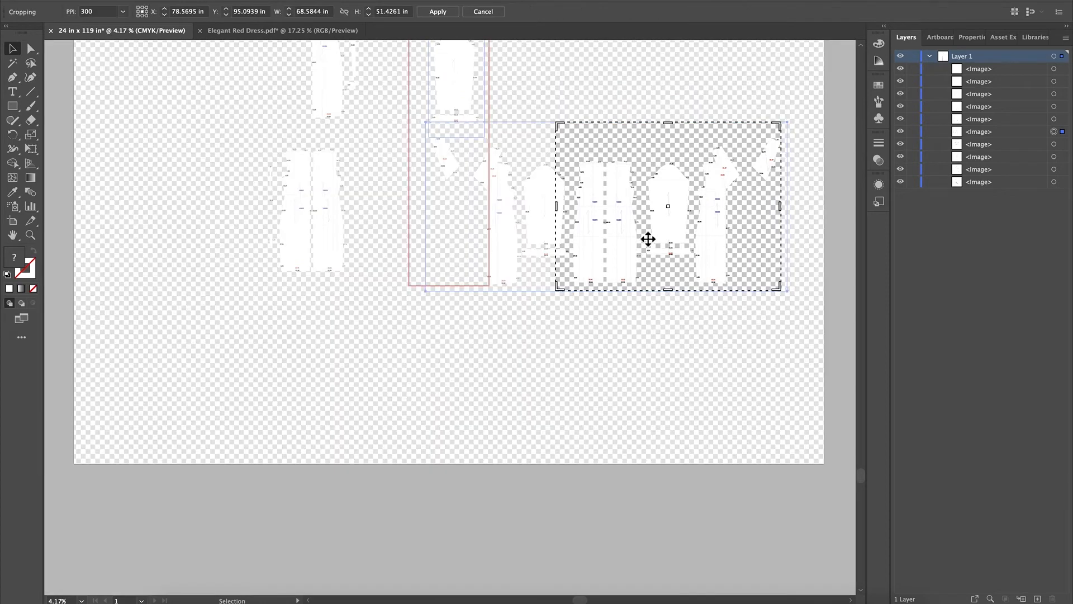
pyautogui.moveTo(556, 210); pyautogui.dragTo(640, 212)
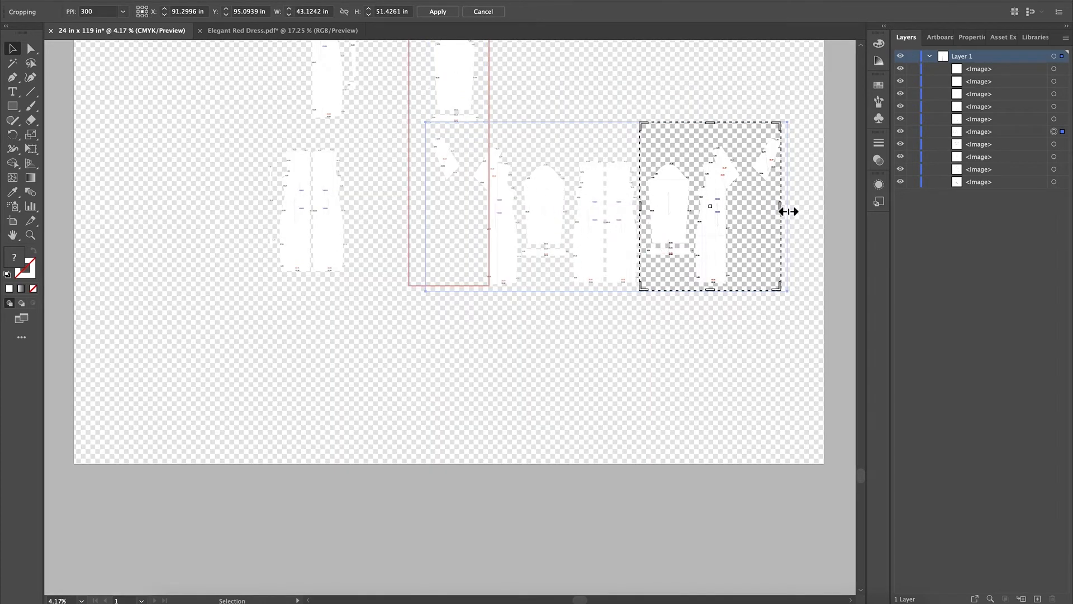
pyautogui.moveTo(788, 211); pyautogui.dragTo(696, 215)
pyautogui.moveTo(668, 122); pyautogui.dragTo(673, 146)
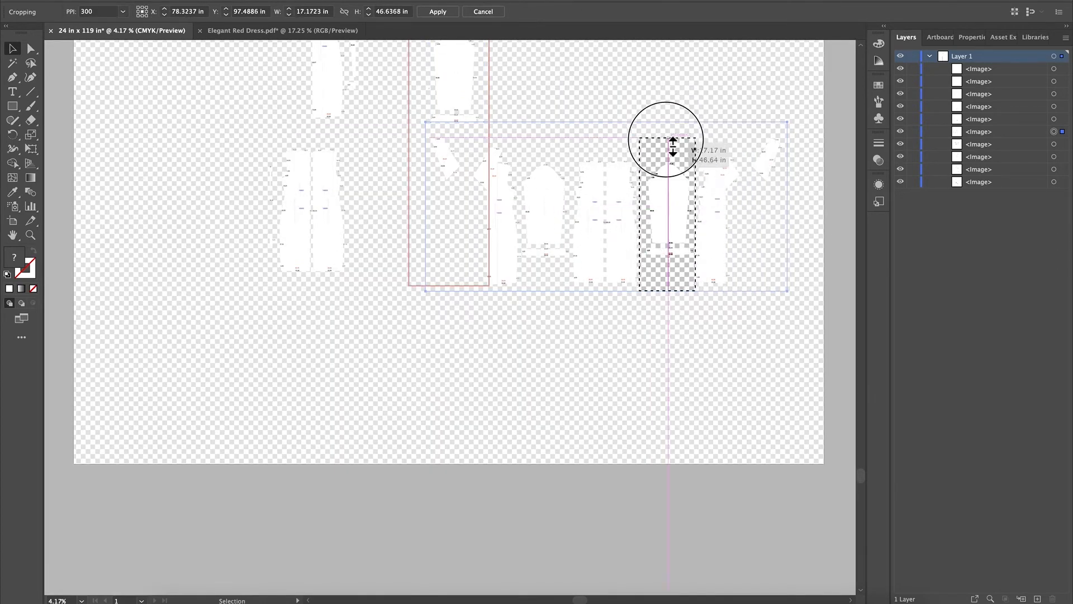
pyautogui.moveTo(673, 289); pyautogui.dragTo(671, 276)
pyautogui.press('Return')
pyautogui.moveTo(677, 203); pyautogui.dragTo(584, 174)
# - Bring up the sixth image copy, crop it to the right long piece, about 19.52 × 51.43 in, and place it beside the right sleeve
pyautogui.scroll(-4, 535, 420)
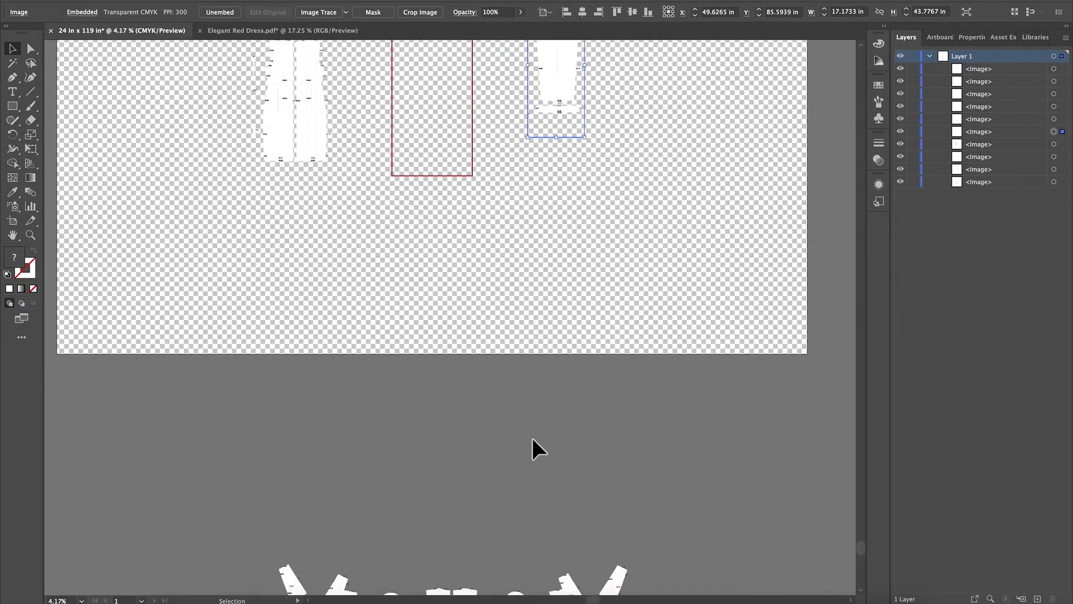
pyautogui.scroll(-1, 532, 437)
pyautogui.moveTo(474, 555); pyautogui.dragTo(487, 186)
pyautogui.scroll(2, 696, 234)
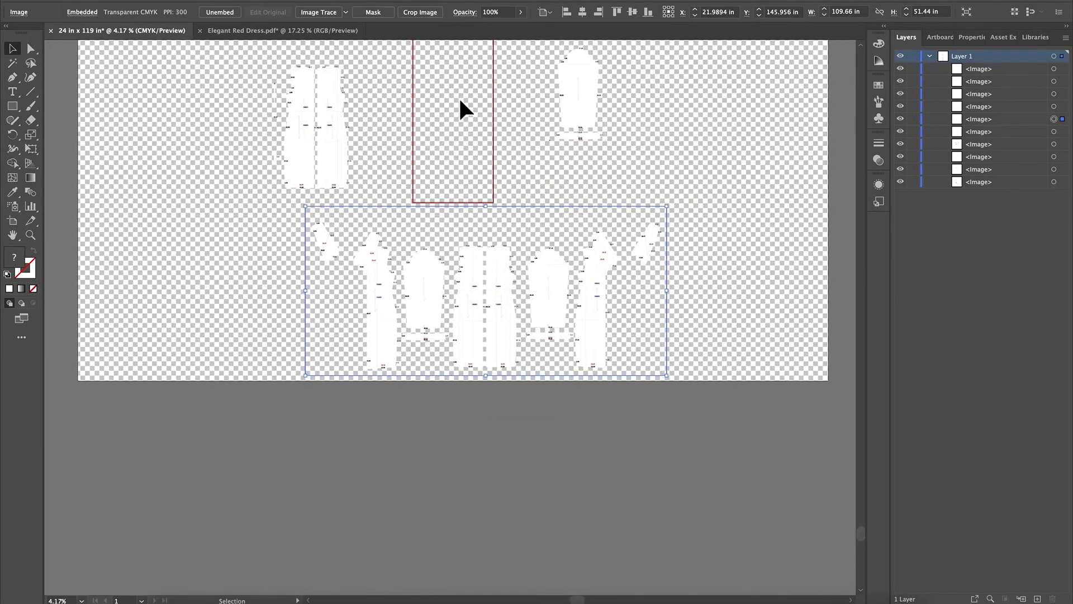
pyautogui.click(421, 12)
pyautogui.moveTo(368, 291); pyautogui.dragTo(538, 293)
pyautogui.moveTo(594, 291); pyautogui.dragTo(630, 290)
pyautogui.moveTo(538, 291); pyautogui.dragTo(655, 118)
pyautogui.press('Return')
# - Crop the seventh image copy to its rightmost small piece, about 13.55 × 24.35 in, and place it right of the artboard's upper end
pyautogui.press('super+minus')
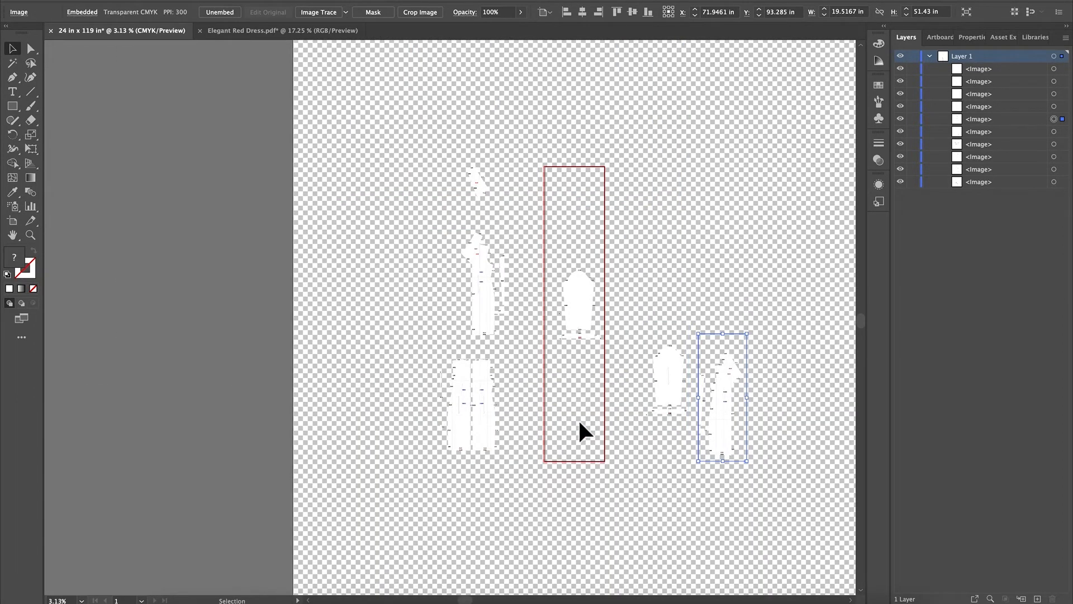
pyautogui.scroll(-5, 584, 422)
pyautogui.hscroll(3, 585, 422)
pyautogui.moveTo(325, 581); pyautogui.dragTo(313, 321)
pyautogui.moveTo(464, 378); pyautogui.dragTo(501, 291)
pyautogui.moveTo(365, 297); pyautogui.dragTo(513, 307)
pyautogui.moveTo(529, 367); pyautogui.dragTo(522, 297)
pyautogui.press('Return')
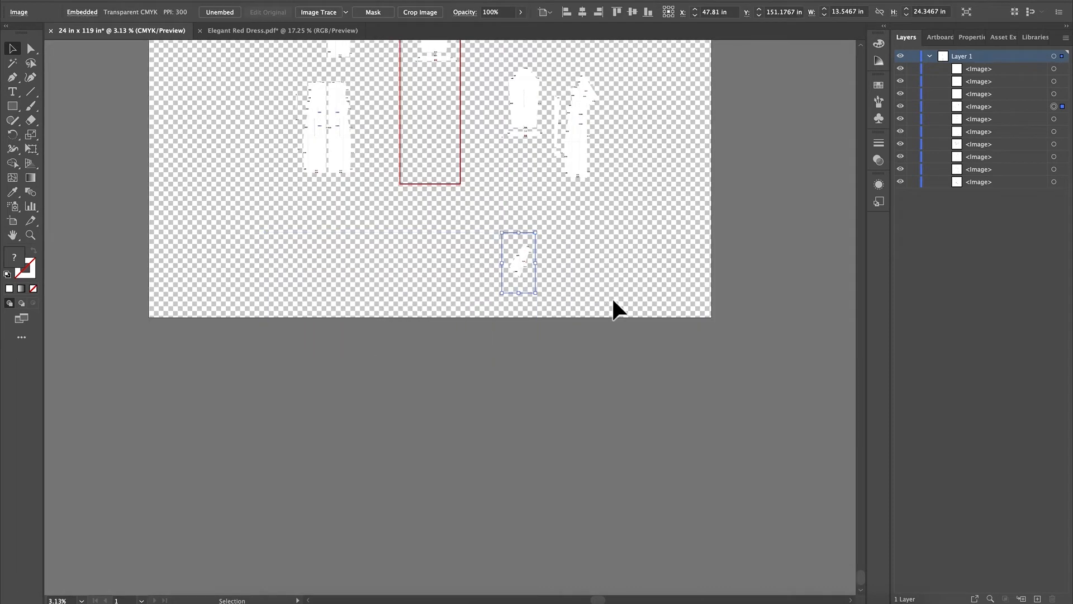
pyautogui.hotkey('ctrl', '0')
pyautogui.moveTo(543, 530); pyautogui.dragTo(598, 153)
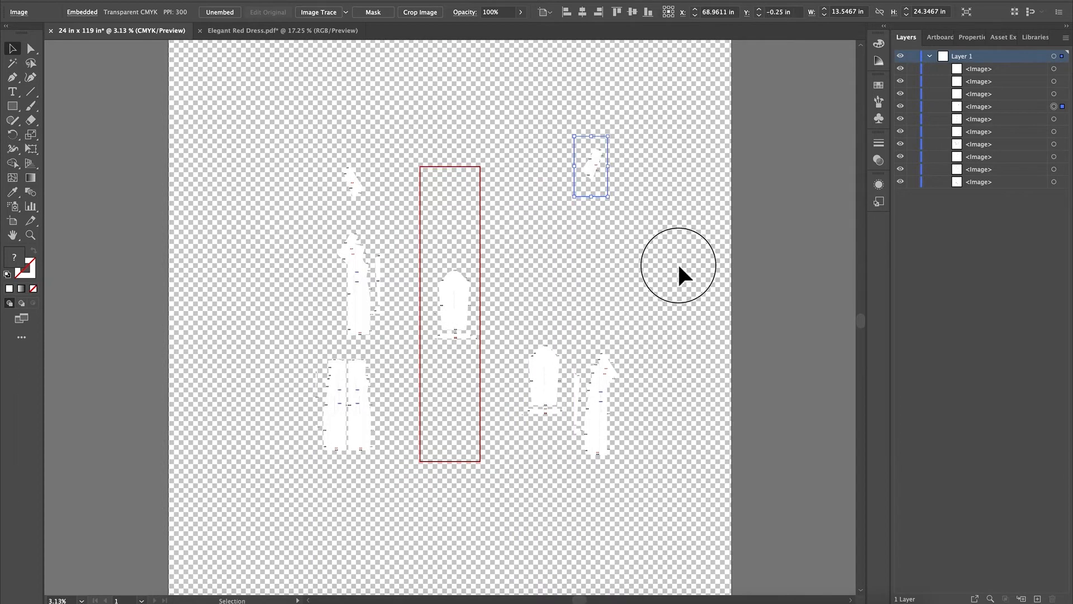
pyautogui.click(780, 361)
# - Move the long pieces up on either side of the artboard, with the left sleeve at its upper end and the right sleeve alongside
pyautogui.moveTo(609, 433); pyautogui.dragTo(595, 296)
pyautogui.moveTo(351, 329); pyautogui.dragTo(392, 289)
pyautogui.moveTo(594, 282); pyautogui.dragTo(608, 307)
pyautogui.moveTo(548, 386); pyautogui.dragTo(532, 276)
pyautogui.moveTo(454, 310); pyautogui.dragTo(448, 230)
pyautogui.moveTo(534, 276); pyautogui.dragTo(523, 239)
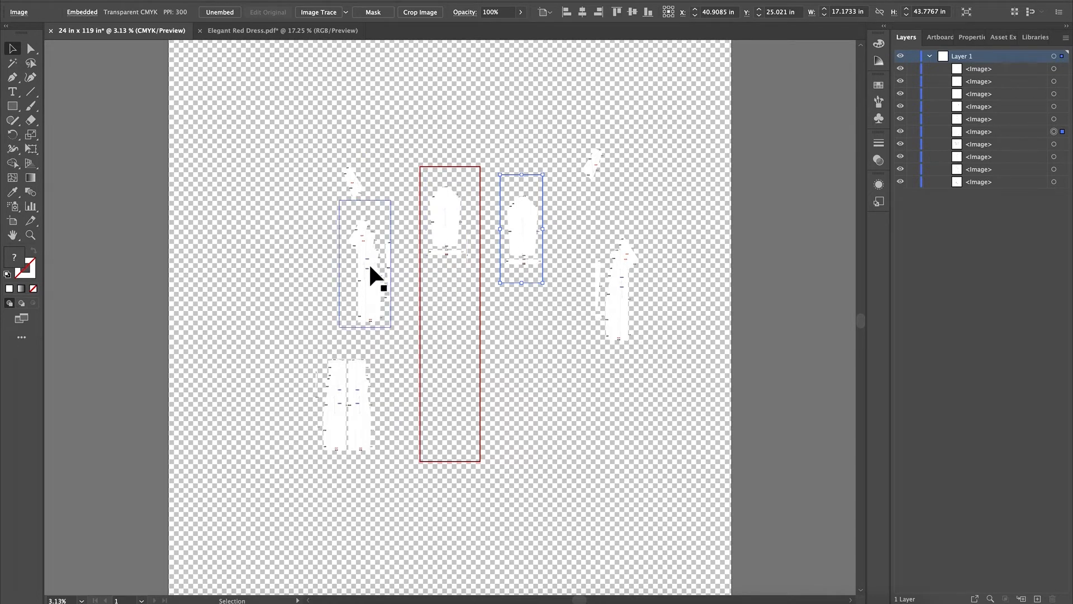
# - Move the left sleeve off the artboard and place the two central dress pieces at the artboard's upper end
pyautogui.moveTo(348, 402); pyautogui.dragTo(462, 314)
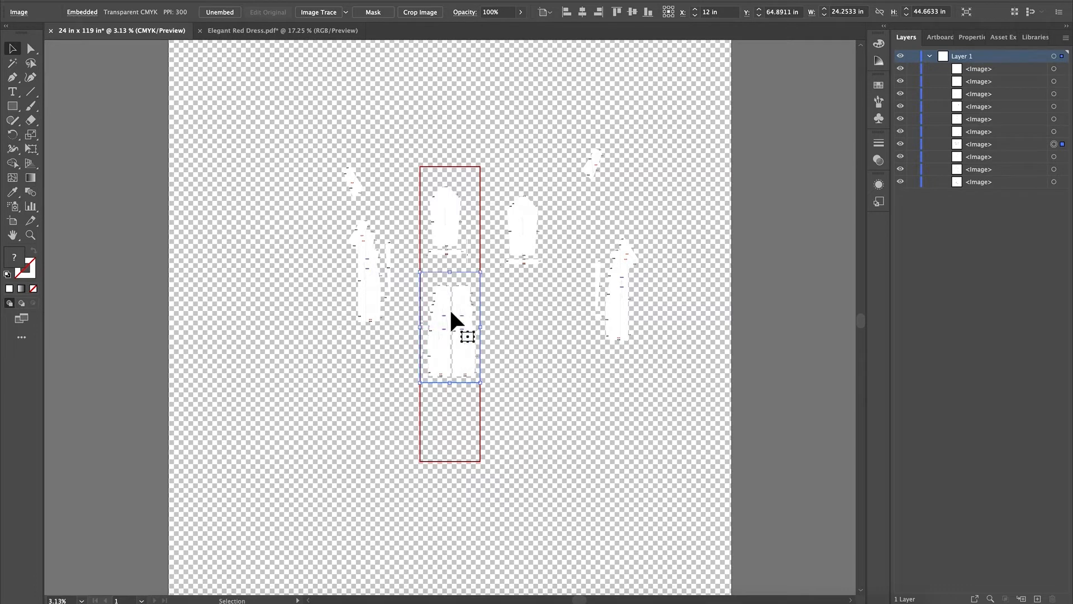
pyautogui.moveTo(450, 225); pyautogui.dragTo(537, 380)
pyautogui.moveTo(447, 345); pyautogui.dragTo(445, 242)
# - Place the right long piece beneath the central pieces and both sleeves side by side at the artboard's lower end
pyautogui.moveTo(625, 310); pyautogui.dragTo(460, 348)
pyautogui.moveTo(538, 383); pyautogui.dragTo(444, 436)
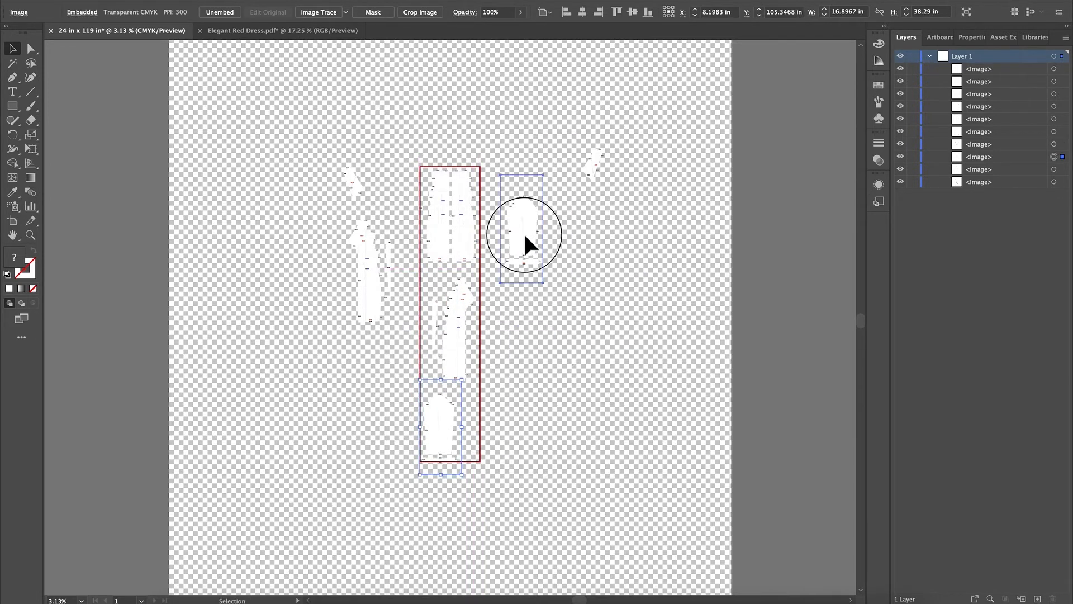
pyautogui.moveTo(525, 237); pyautogui.dragTo(473, 430)
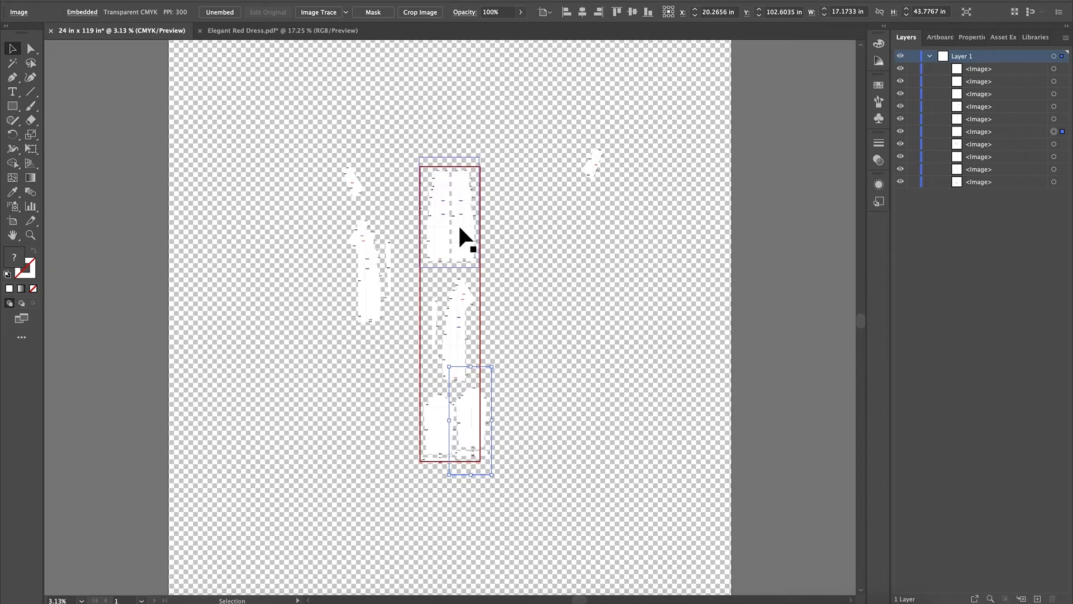
# - Shift the pieces on the artboard closer together and try to fit the left long piece among them
pyautogui.moveTo(459, 228); pyautogui.dragTo(456, 226)
pyautogui.moveTo(445, 330); pyautogui.dragTo(433, 323)
pyautogui.moveTo(472, 415); pyautogui.dragTo(467, 323)
pyautogui.moveTo(442, 423); pyautogui.dragTo(439, 396)
pyautogui.moveTo(371, 284); pyautogui.dragTo(469, 418)
pyautogui.moveTo(458, 233); pyautogui.dragTo(515, 361)
pyautogui.click(556, 413)
# - Adjust the long pieces' positions, then move the right sleeve and left long piece clear of the artboard on its right side
pyautogui.press('super+equal')
pyautogui.press('super+equal')
pyautogui.press('super+equal')
pyautogui.press('super+equal')
pyautogui.press('super+minus')
pyautogui.press('super+minus')
pyautogui.moveTo(311, 276); pyautogui.dragTo(359, 291)
pyautogui.moveTo(456, 351); pyautogui.dragTo(457, 336)
pyautogui.moveTo(565, 256); pyautogui.dragTo(647, 238)
pyautogui.moveTo(456, 329); pyautogui.dragTo(483, 257)
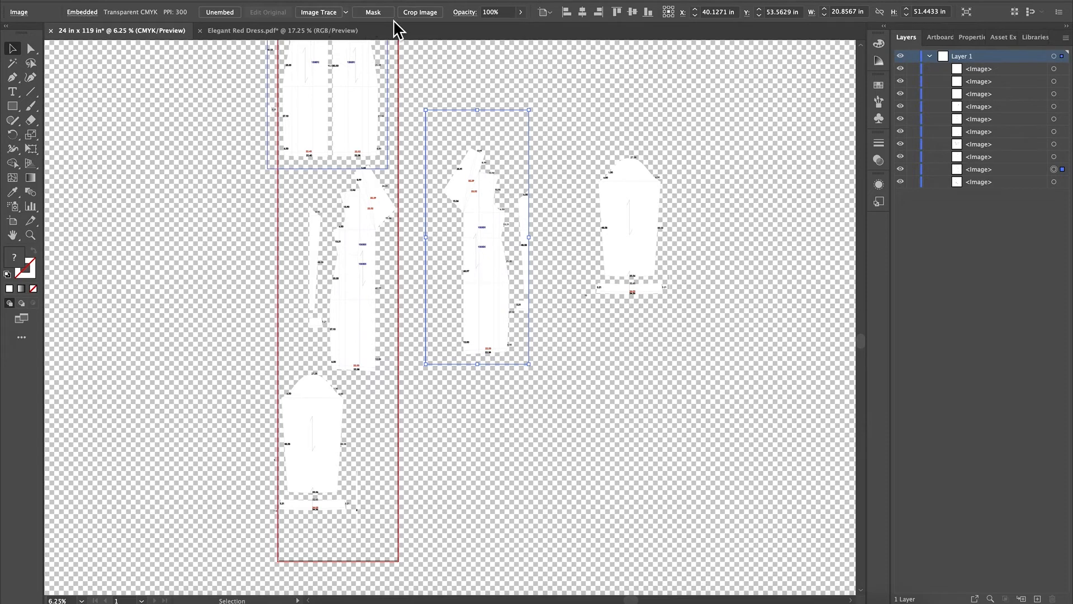
# - Crop the left long piece more tightly to about 15.74 × 43.79 in, cutting off the narrow strip beside it
pyautogui.click(426, 17)
pyautogui.moveTo(529, 198); pyautogui.dragTo(515, 198)
pyautogui.moveTo(476, 258); pyautogui.dragTo(479, 355)
pyautogui.moveTo(436, 250); pyautogui.dragTo(440, 250)
pyautogui.moveTo(479, 358); pyautogui.dragTo(482, 363)
pyautogui.moveTo(479, 139); pyautogui.dragTo(478, 143)
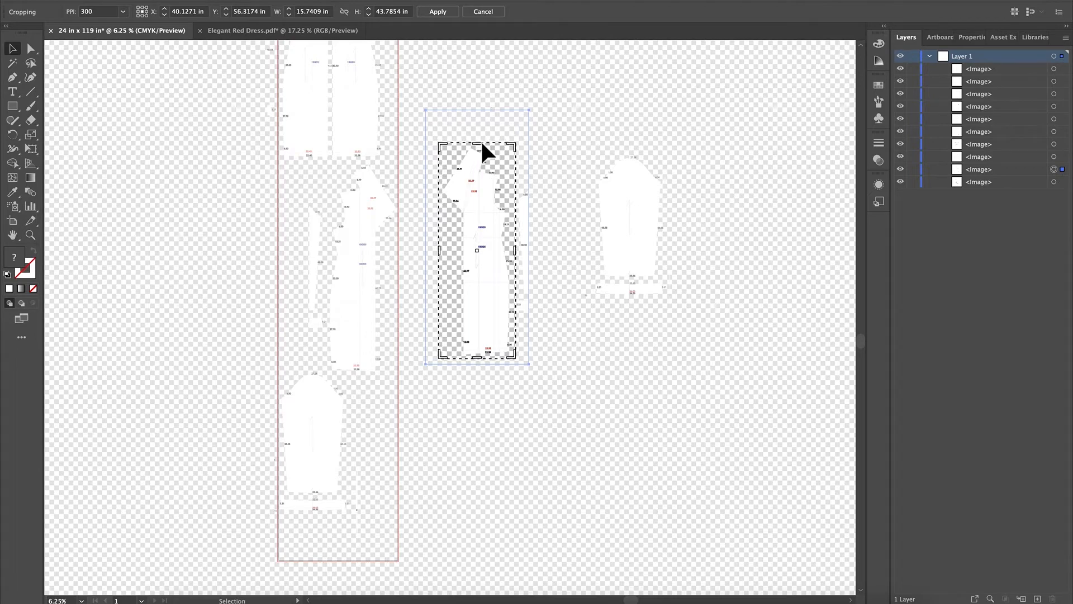
pyautogui.press('Return')
# - Move the right long piece off the artboard, crop away the narrow strip beside it, and return it beneath the central pieces
pyautogui.click(353, 278)
pyautogui.moveTo(353, 278); pyautogui.dragTo(201, 253)
pyautogui.click(427, 17)
pyautogui.moveTo(205, 253); pyautogui.dragTo(205, 355)
pyautogui.moveTo(172, 242); pyautogui.dragTo(178, 250)
pyautogui.moveTo(211, 126); pyautogui.dragTo(211, 130)
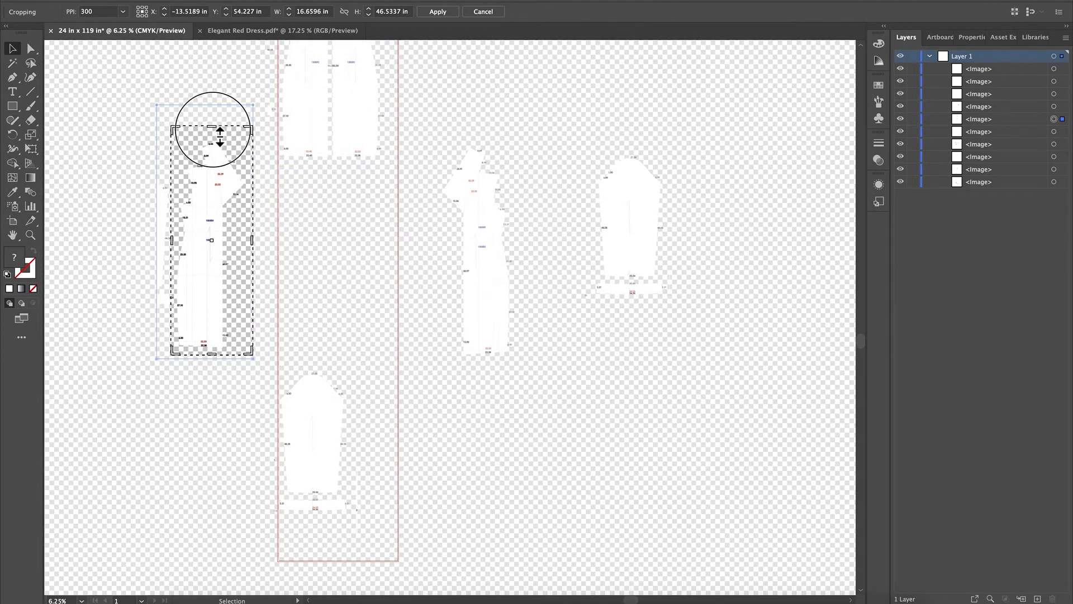
pyautogui.moveTo(253, 246); pyautogui.dragTo(351, 274)
pyautogui.press('Return')
# - Place the trimmed left long piece alongside the right long piece beneath the central pieces on the artboard
pyautogui.moveTo(484, 265); pyautogui.dragTo(376, 280)
pyautogui.press('super+z')
pyautogui.moveTo(453, 284); pyautogui.dragTo(310, 282)
# - Fit the left sleeve just beneath the long pieces and the right sleeve in the artboard's lower right corner, and deselect
pyautogui.moveTo(317, 407); pyautogui.dragTo(317, 400)
pyautogui.moveTo(625, 241); pyautogui.dragTo(356, 504)
pyautogui.moveTo(302, 410); pyautogui.dragTo(302, 407)
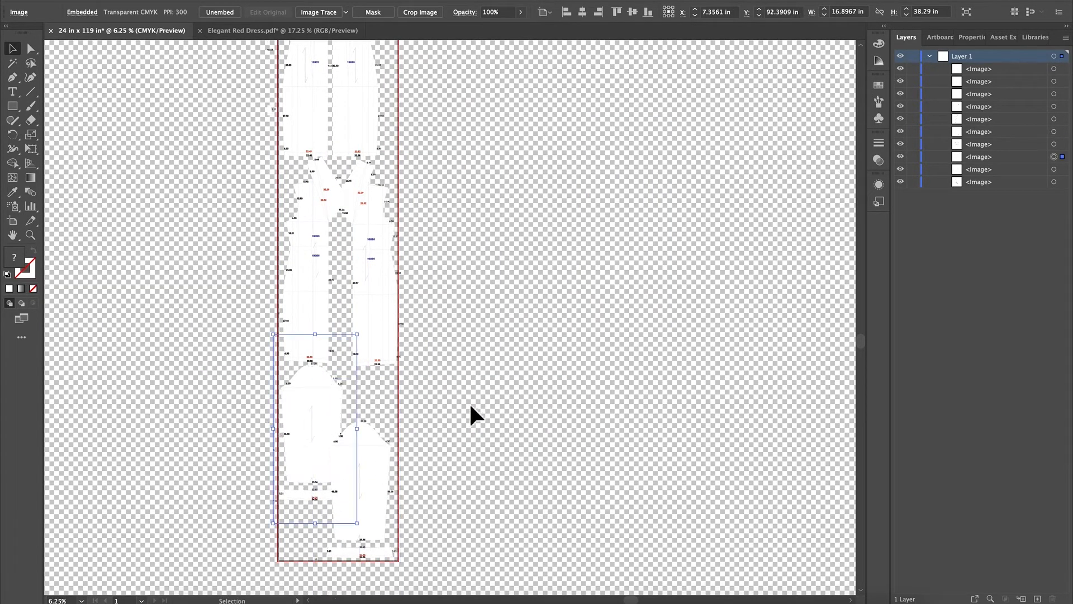
pyautogui.scroll(-1, 453, 411)
pyautogui.scroll(5, 546, 338)
pyautogui.click(535, 336)
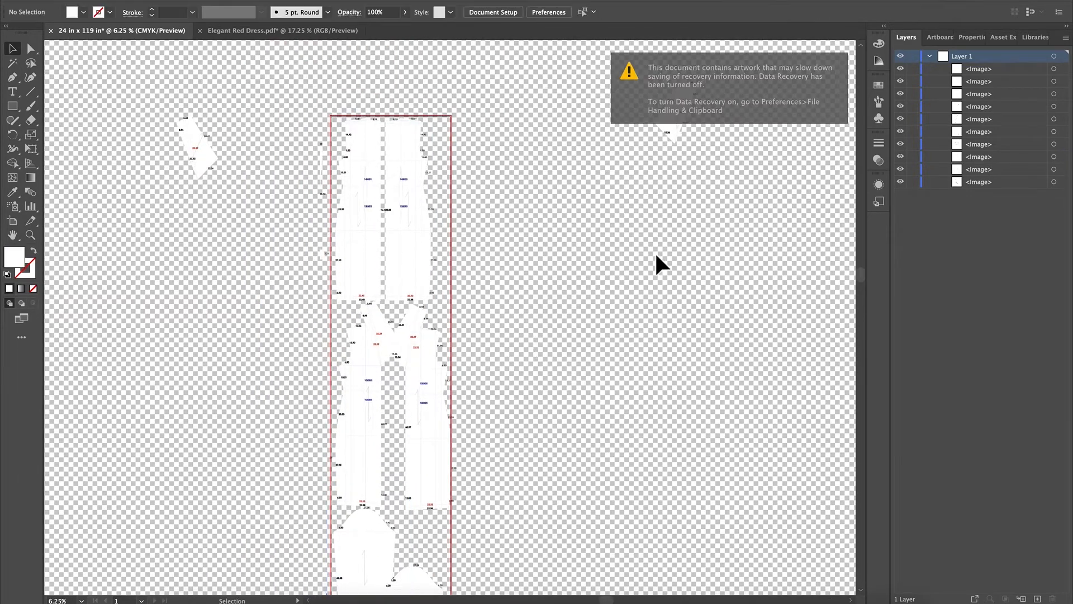
# - Fit the right small piece into the gap above the lower-right sleeve, and nudge the long pieces' placement
pyautogui.moveTo(676, 131); pyautogui.dragTo(506, 374)
pyautogui.scroll(-3, 663, 414)
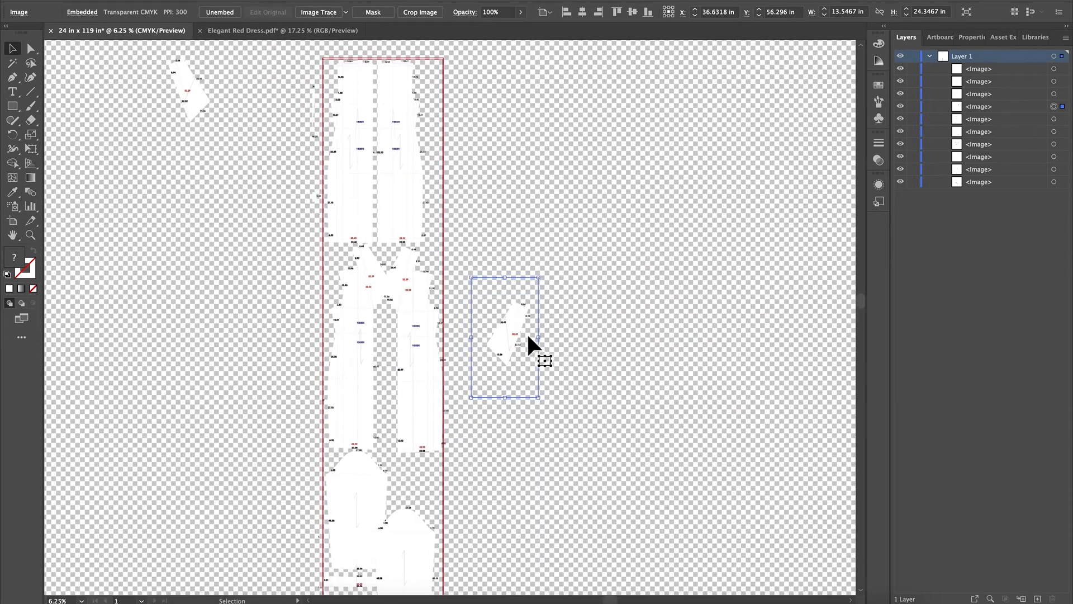
pyautogui.moveTo(528, 336); pyautogui.dragTo(420, 477)
pyautogui.moveTo(427, 356); pyautogui.dragTo(355, 361)
# - Move the central pair off the artboard and crop it more tightly to about 22.39 × 40.73 in
pyautogui.moveTo(410, 159); pyautogui.dragTo(548, 178)
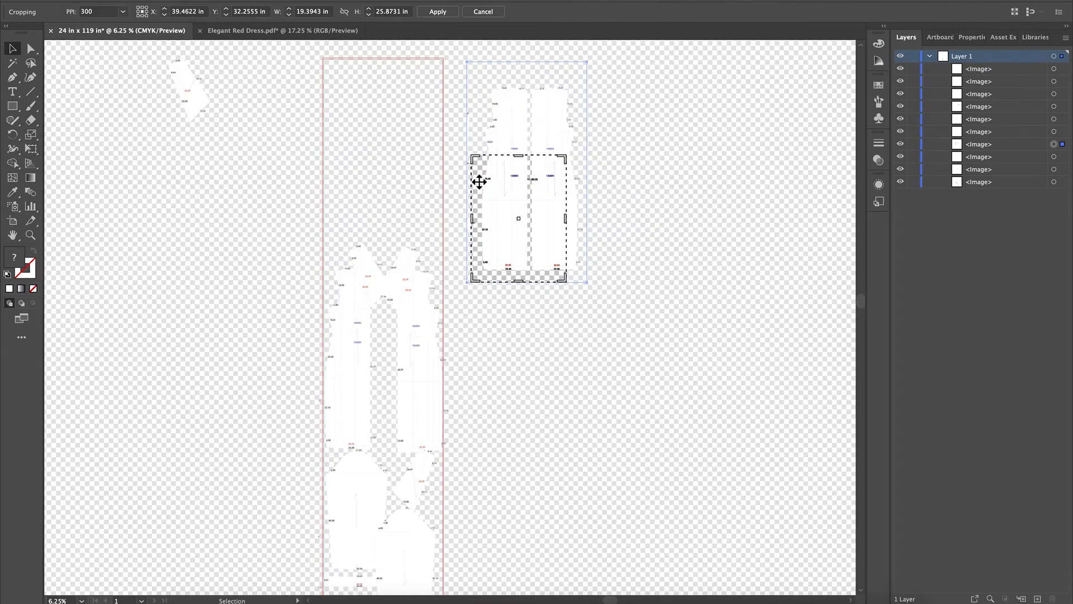
pyautogui.moveTo(519, 158); pyautogui.dragTo(523, 81)
pyautogui.moveTo(569, 179); pyautogui.dragTo(586, 180)
pyautogui.moveTo(472, 180); pyautogui.dragTo(477, 180)
pyautogui.moveTo(538, 86); pyautogui.dragTo(531, 81)
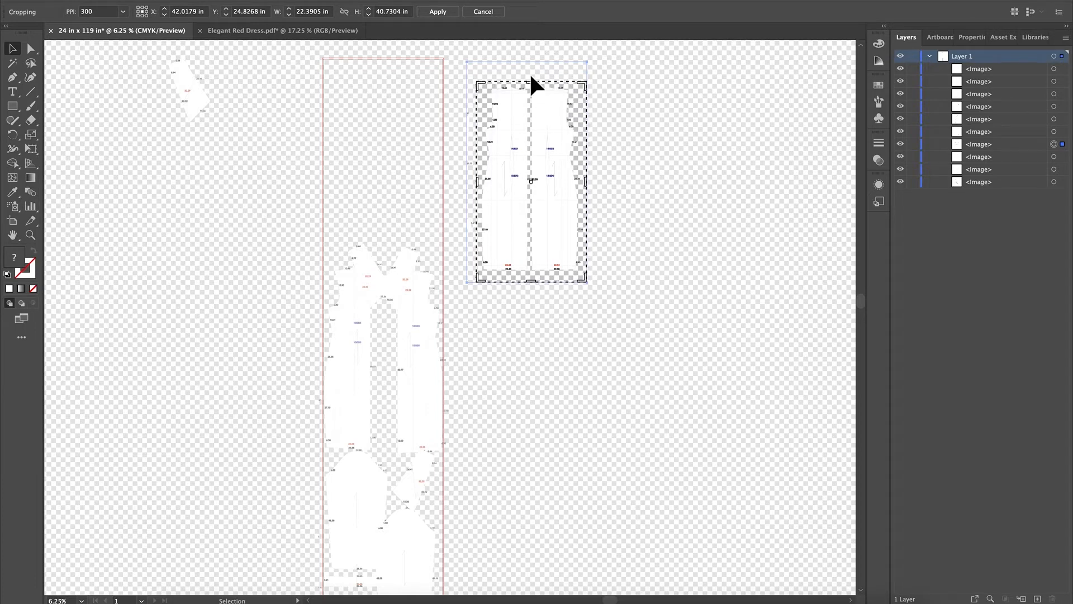
pyautogui.press('Return')
# - Return the cropped central pair to the artboard's upper end, and move the right long piece off the artboard
pyautogui.moveTo(568, 214); pyautogui.dragTo(405, 180)
pyautogui.moveTo(359, 295); pyautogui.dragTo(358, 299)
pyautogui.moveTo(419, 312); pyautogui.dragTo(332, 346)
pyautogui.moveTo(373, 283); pyautogui.dragTo(431, 281)
pyautogui.moveTo(349, 322); pyautogui.dragTo(535, 328)
pyautogui.moveTo(398, 316); pyautogui.dragTo(346, 311)
# - Duplicate the central pair beside the artboard and crop one copy to its left panel, about 11.2 × 39.37 in
pyautogui.moveTo(401, 147); pyautogui.dragTo(678, 413)
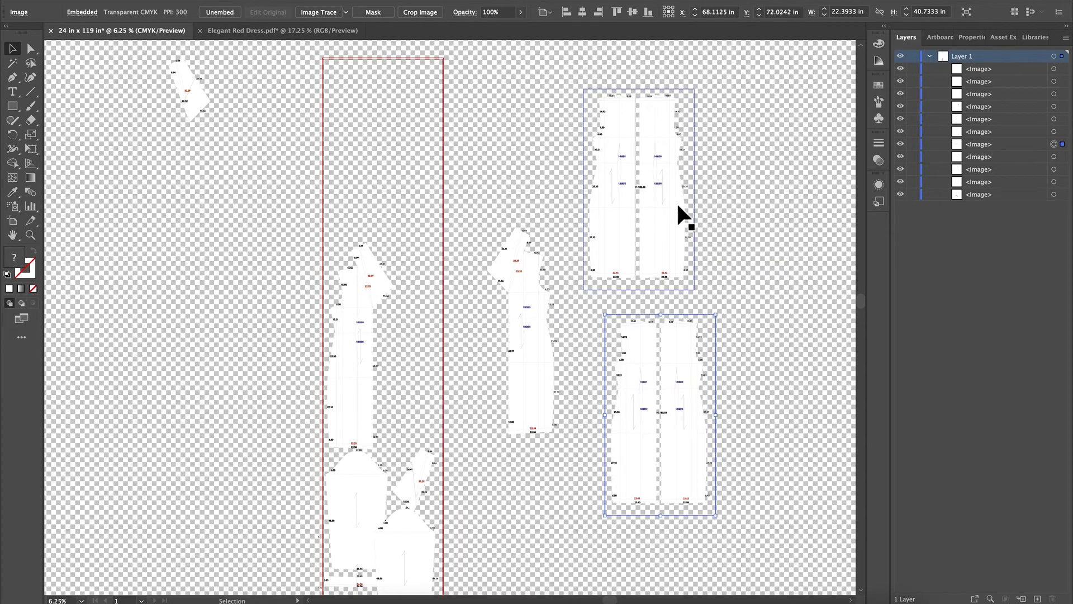
pyautogui.click(619, 124)
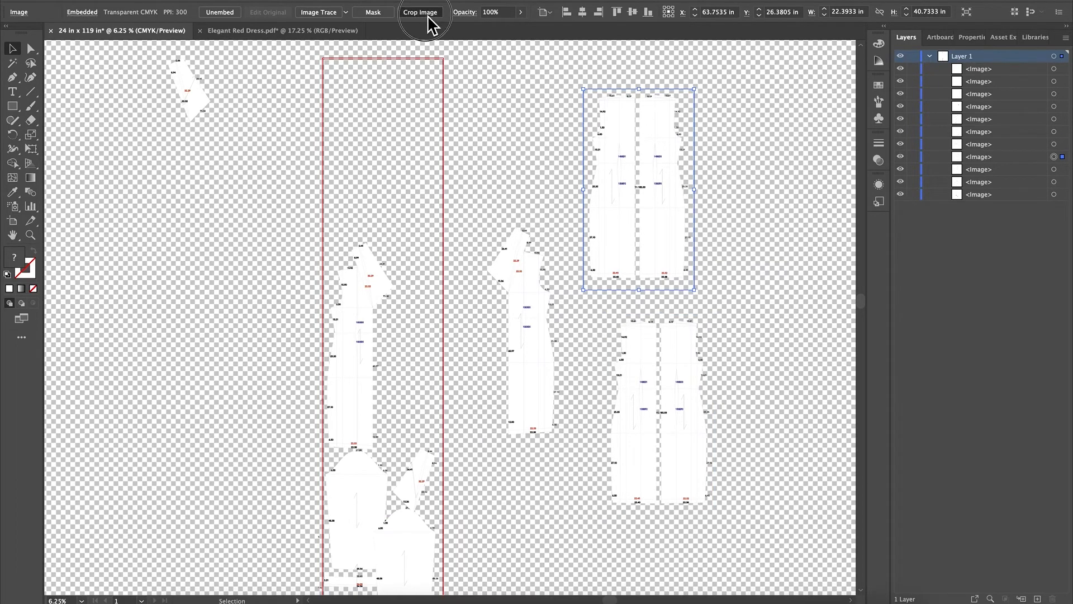
pyautogui.click(423, 11)
pyautogui.moveTo(639, 125); pyautogui.dragTo(639, 90)
pyautogui.moveTo(693, 190); pyautogui.dragTo(638, 189)
pyautogui.moveTo(612, 289); pyautogui.dragTo(613, 283)
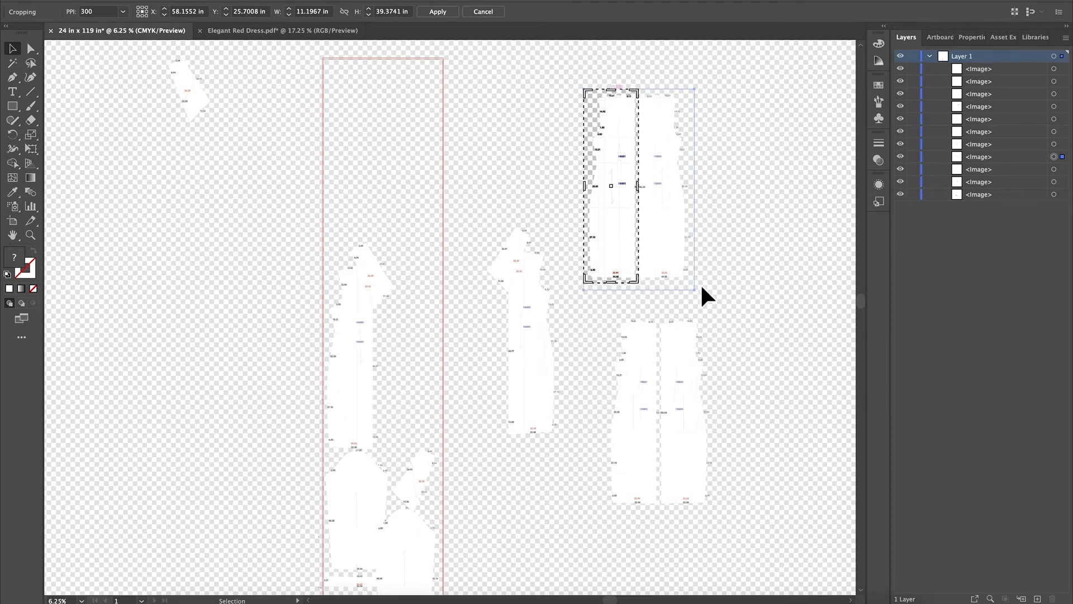
pyautogui.press('Return')
# - Place the cropped left panel in the artboard's upper left corner, above the left long piece, and deselect
pyautogui.moveTo(618, 201); pyautogui.dragTo(375, 173)
pyautogui.moveTo(353, 162); pyautogui.dragTo(358, 187)
pyautogui.click(712, 311)
# - Crop the other copy to its right panel, about 11.34 × 40.26 in, and place it beside the left long piece
pyautogui.moveTo(678, 387); pyautogui.dragTo(704, 220)
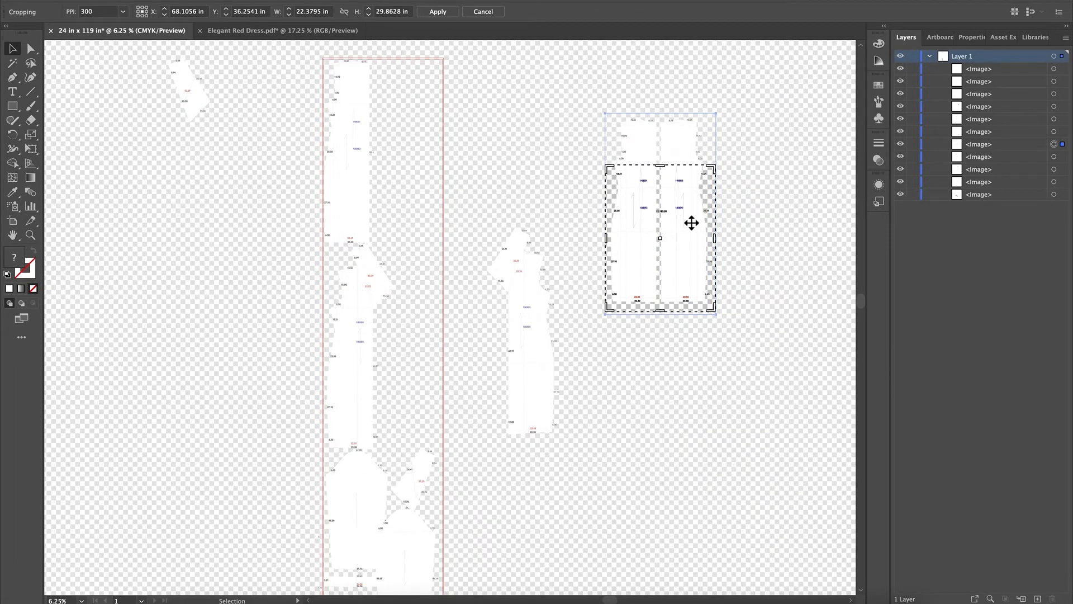
pyautogui.moveTo(665, 167); pyautogui.dragTo(666, 115)
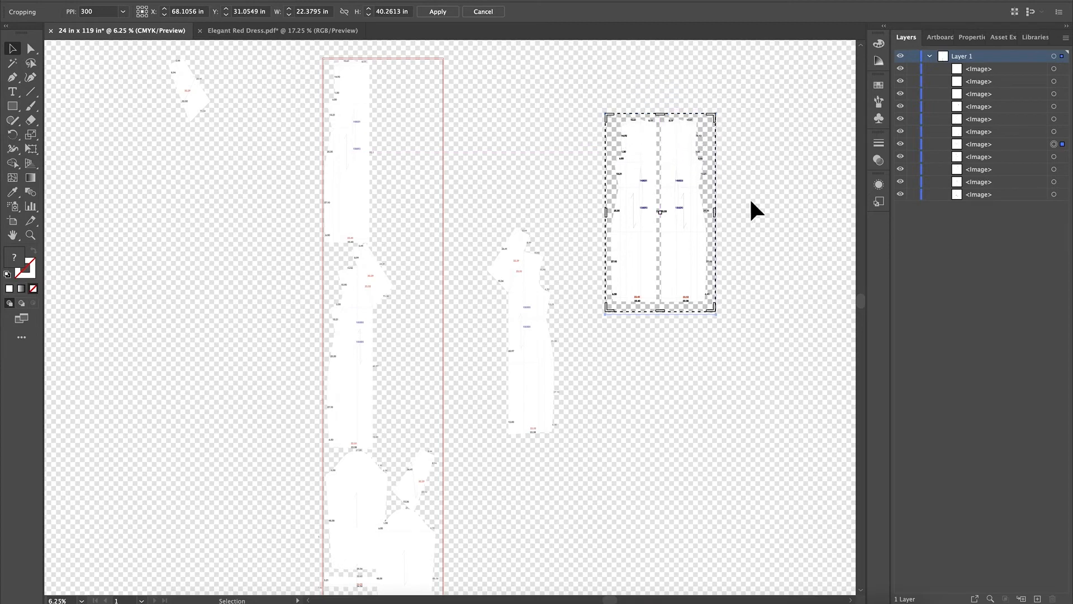
pyautogui.moveTo(614, 221); pyautogui.dragTo(717, 217)
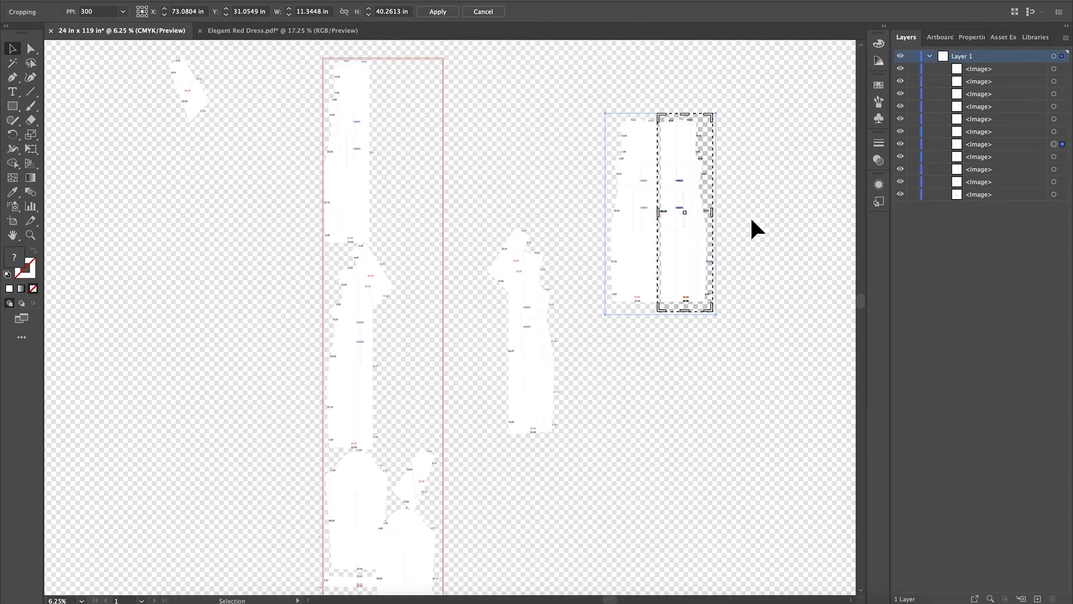
pyautogui.press('Return')
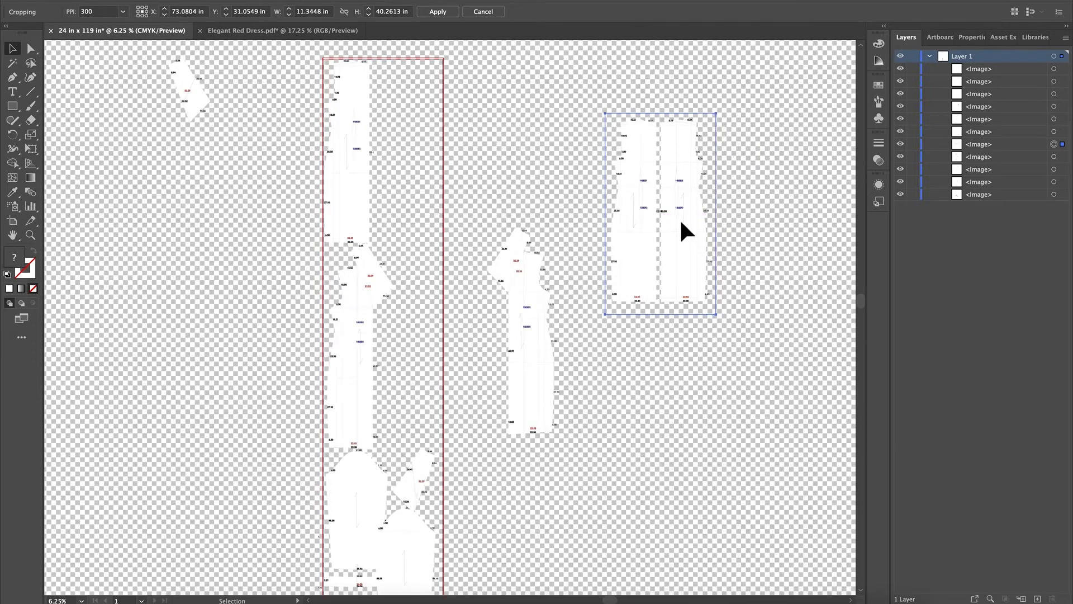
pyautogui.moveTo(697, 245); pyautogui.dragTo(423, 379)
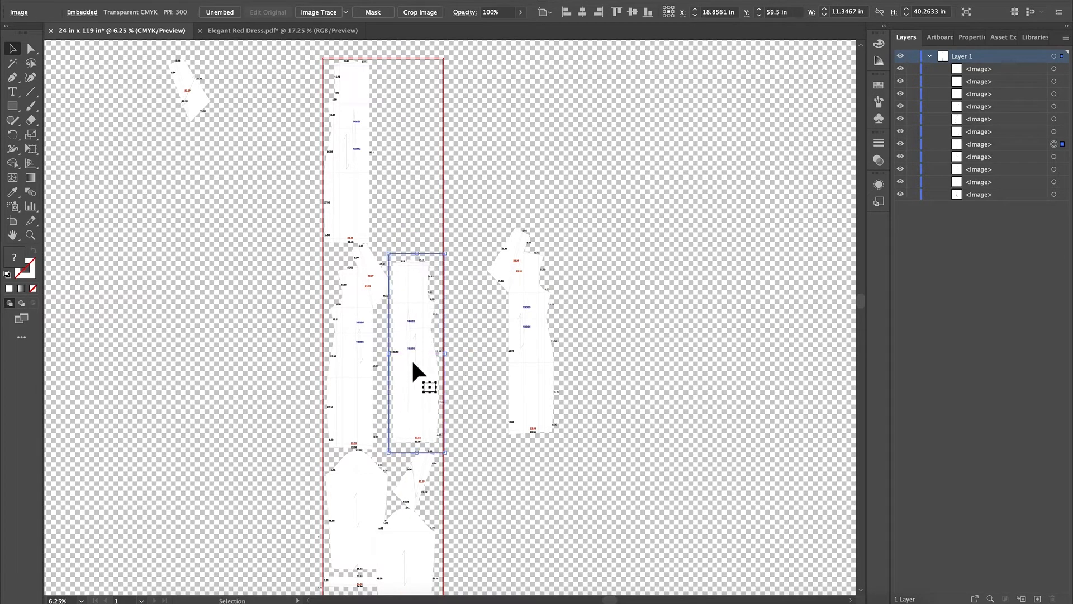
pyautogui.moveTo(354, 343); pyautogui.dragTo(352, 343)
# - Place the right long piece in the artboard's upper right area, shifting the right panel down to sit beneath it
pyautogui.moveTo(543, 340); pyautogui.dragTo(559, 173)
pyautogui.moveTo(401, 174)
pyautogui.mouseDown()
pyautogui.moveTo(413, 170)
pyautogui.moveTo(414, 183)
pyautogui.mouseUp()
pyautogui.moveTo(416, 356); pyautogui.dragTo(416, 372)
pyautogui.moveTo(417, 202); pyautogui.dragTo(421, 208)
pyautogui.moveTo(549, 216); pyautogui.dragTo(359, 193)
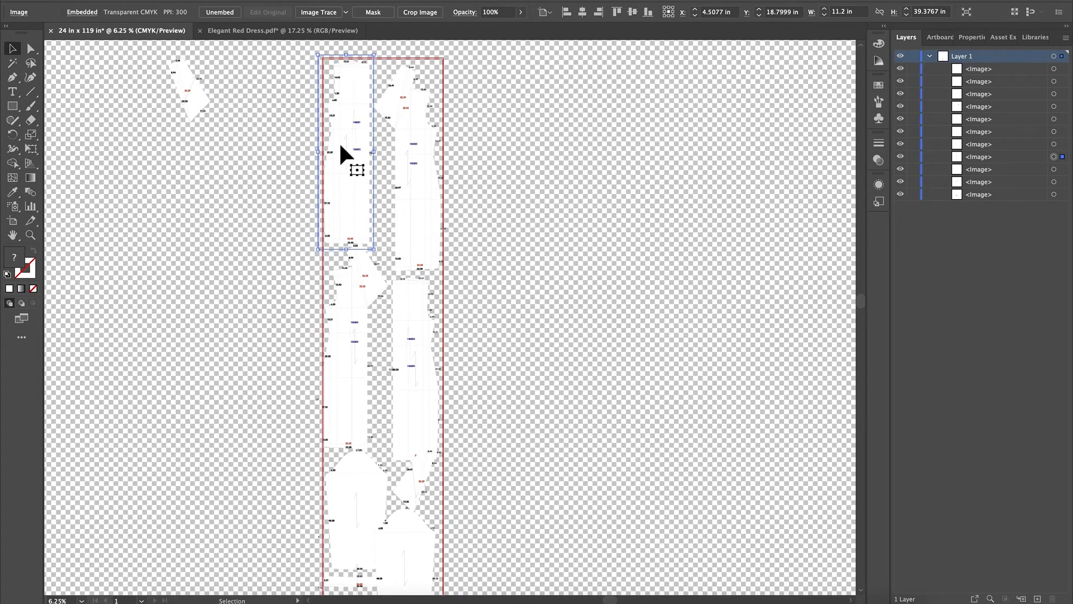
# - Nudge the two panels and two long pieces upward so they nest tightly in both columns
pyautogui.click(413, 195)
pyautogui.moveTo(414, 196); pyautogui.dragTo(355, 188)
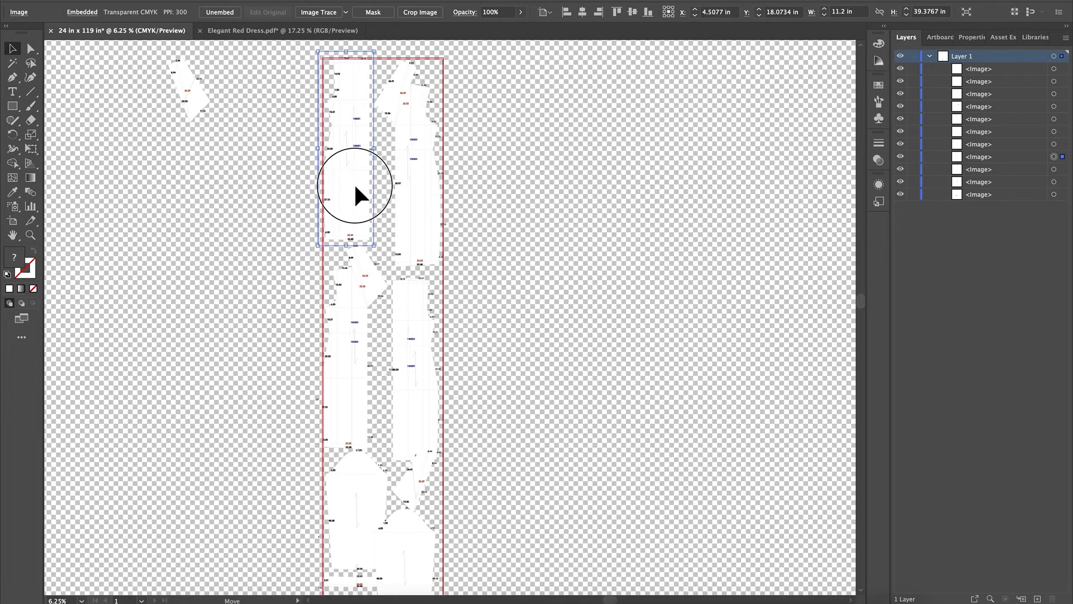
pyautogui.click(351, 387)
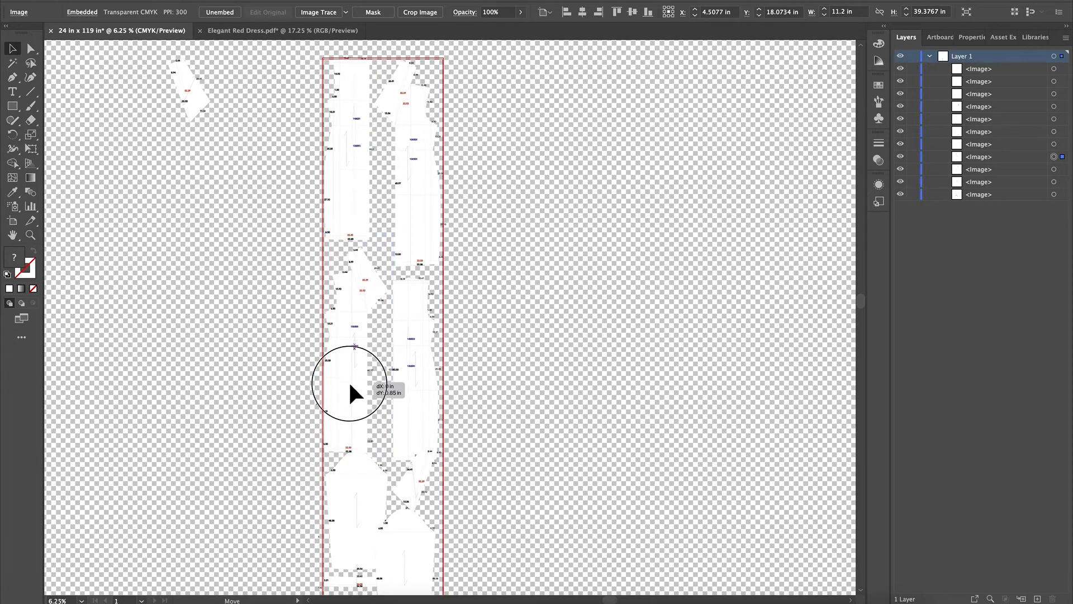
pyautogui.moveTo(425, 394); pyautogui.dragTo(426, 385)
pyautogui.click(357, 394)
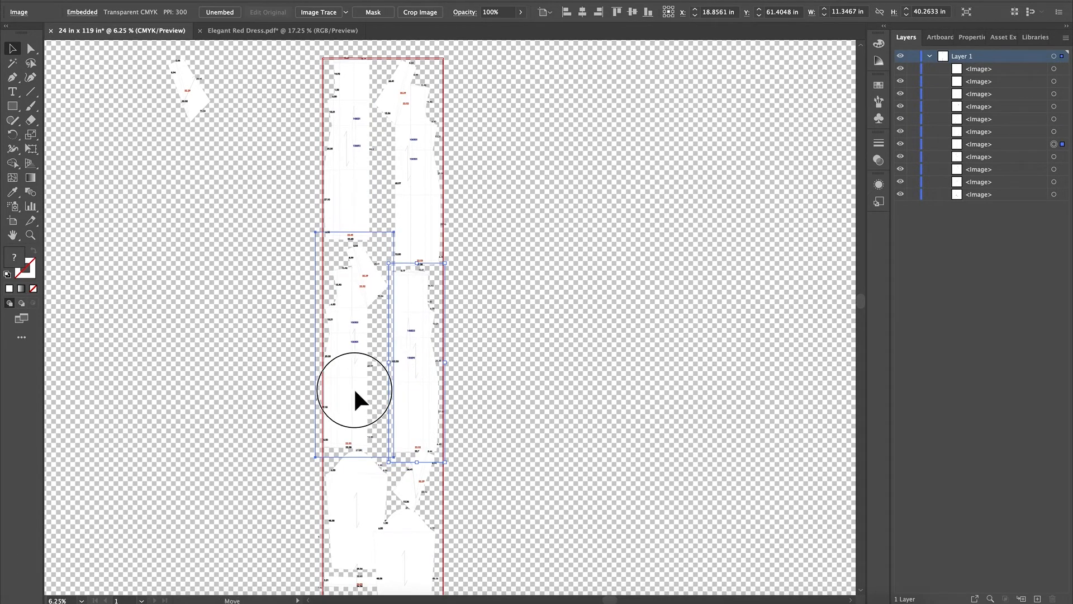
# - Try to fit both uncropped sleeves and the small piece together at the artboard's lower end with slight shifts
pyautogui.scroll(-5, 596, 308)
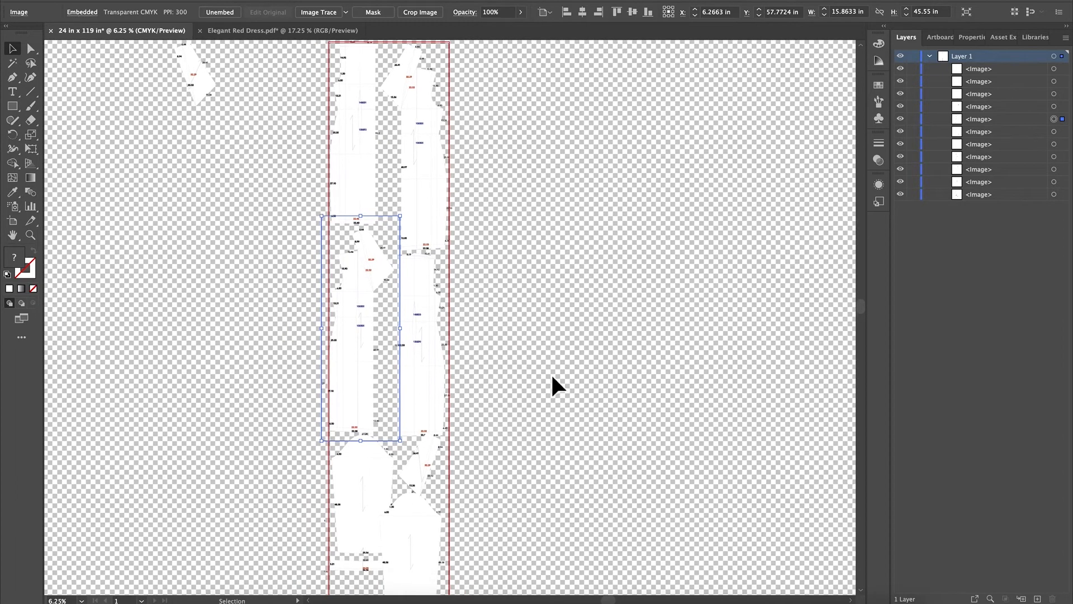
pyautogui.scroll(-4, 581, 392)
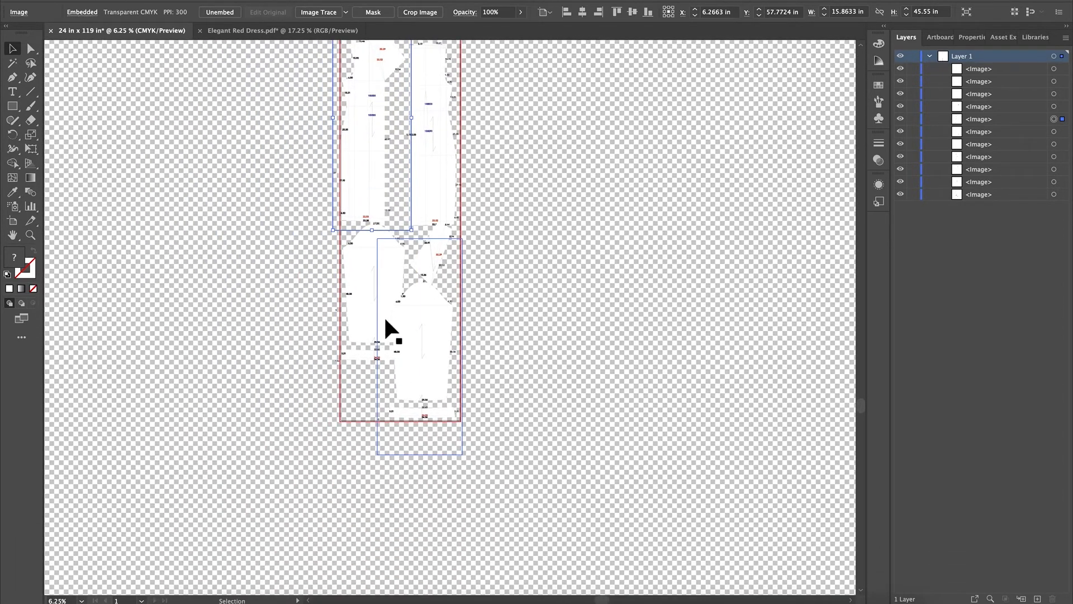
pyautogui.moveTo(429, 360); pyautogui.dragTo(433, 360)
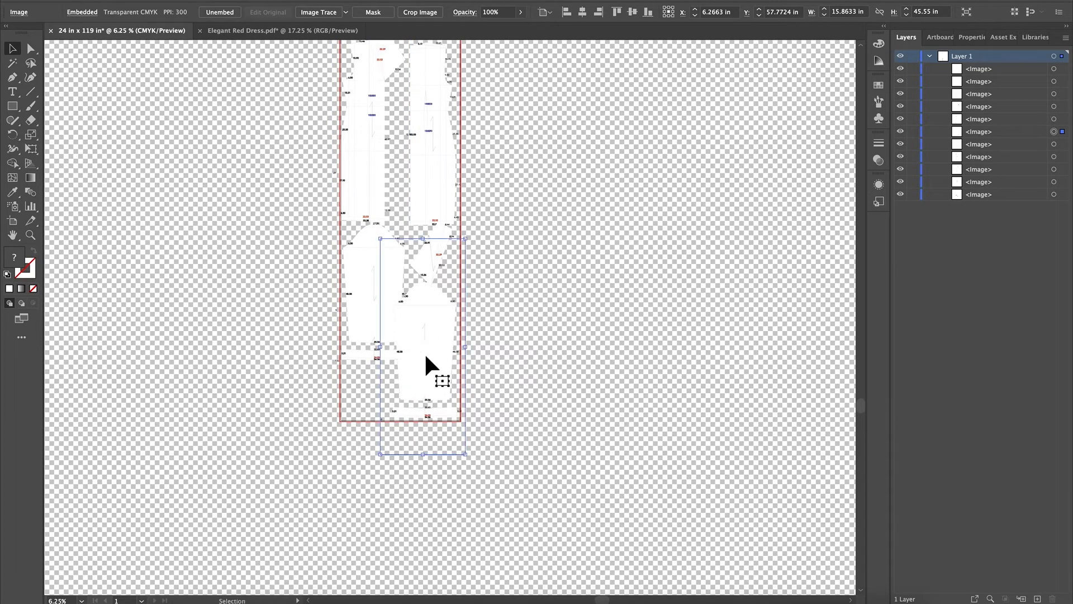
pyautogui.click(378, 298)
pyautogui.moveTo(378, 298)
pyautogui.mouseDown()
pyautogui.moveTo(373, 307)
pyautogui.moveTo(381, 302)
pyautogui.mouseUp()
pyautogui.click(444, 354)
pyautogui.moveTo(444, 353); pyautogui.dragTo(447, 355)
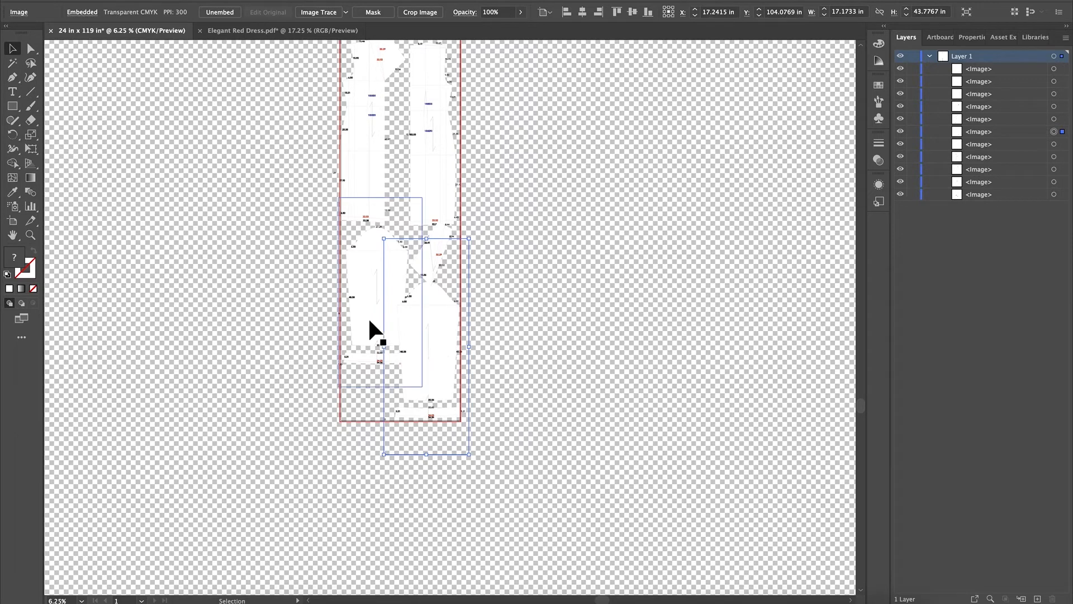
pyautogui.moveTo(361, 283); pyautogui.dragTo(359, 281)
pyautogui.moveTo(441, 350); pyautogui.dragTo(436, 252)
# - Move the right sleeve off the artboard, duplicate it, and crop the copy to the sleeve alone, about 15.44 × 26.42 in
pyautogui.moveTo(431, 355); pyautogui.dragTo(571, 354)
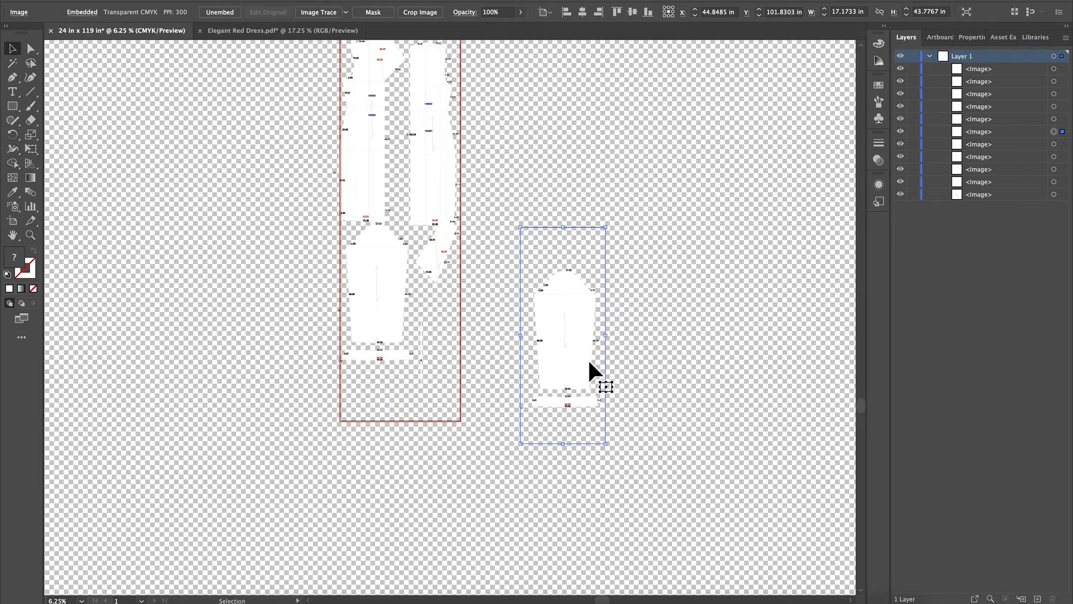
pyautogui.moveTo(574, 338); pyautogui.dragTo(692, 340)
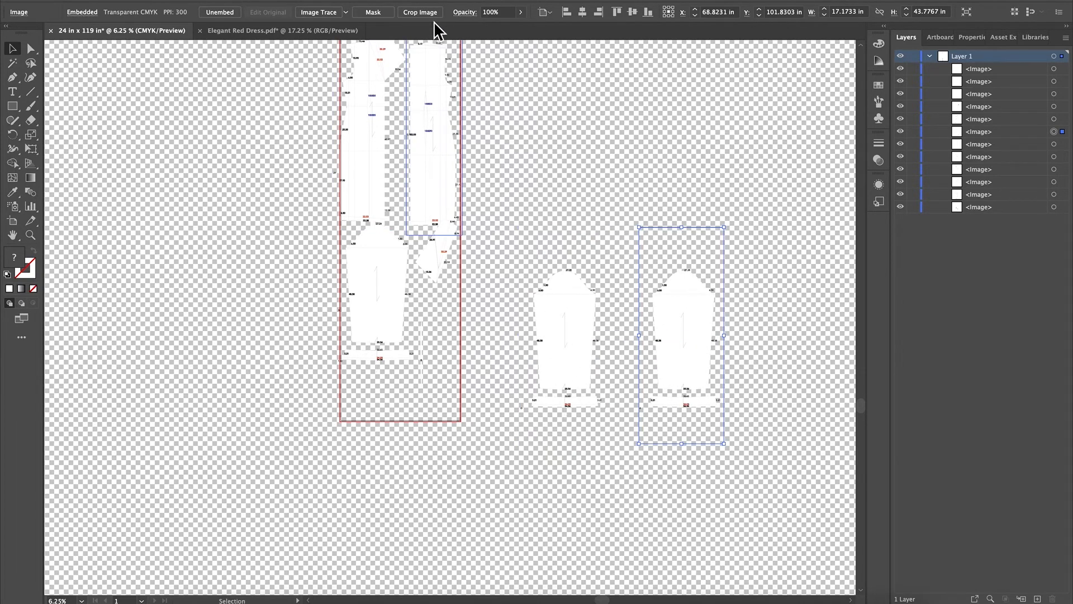
pyautogui.click(421, 12)
pyautogui.moveTo(683, 425); pyautogui.dragTo(684, 392)
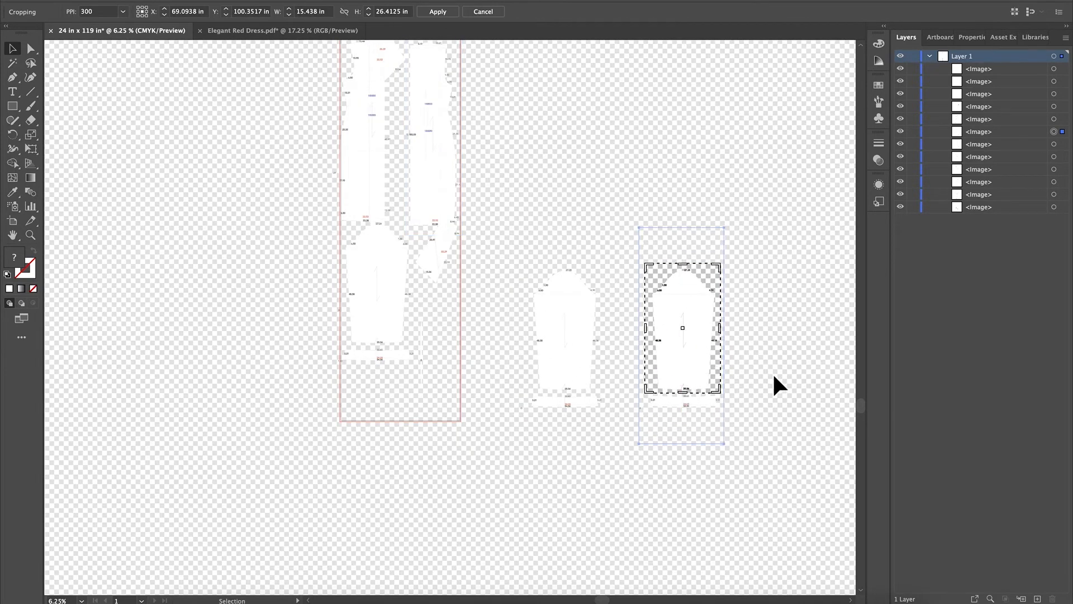
pyautogui.press('Return')
# - Crop the other copy of the right sleeve to only its cuff strip, about 15.44 × 5.07 in
pyautogui.click(569, 335)
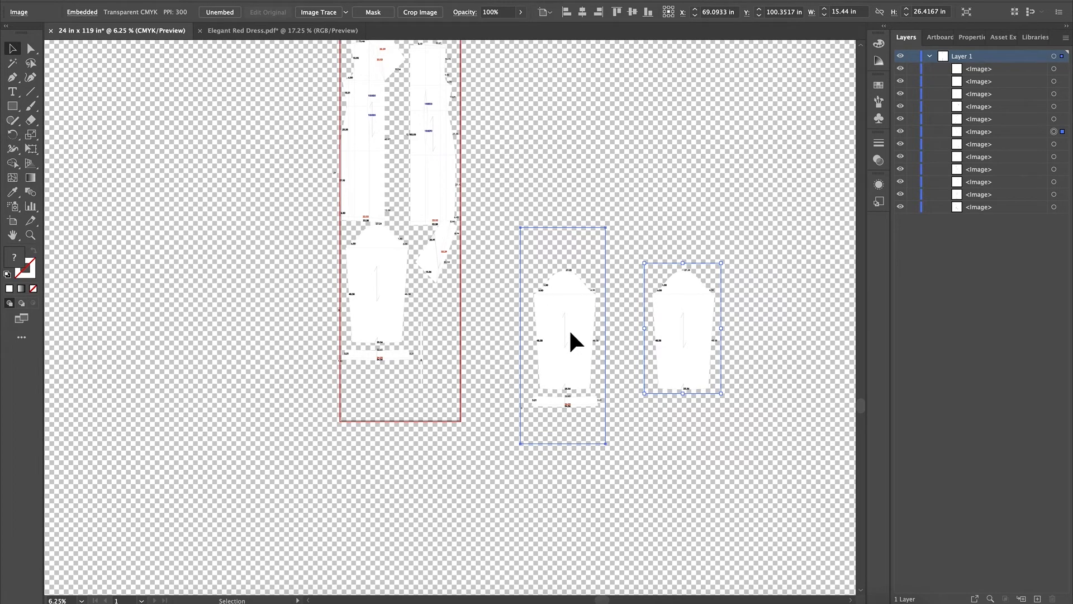
pyautogui.click(420, 12)
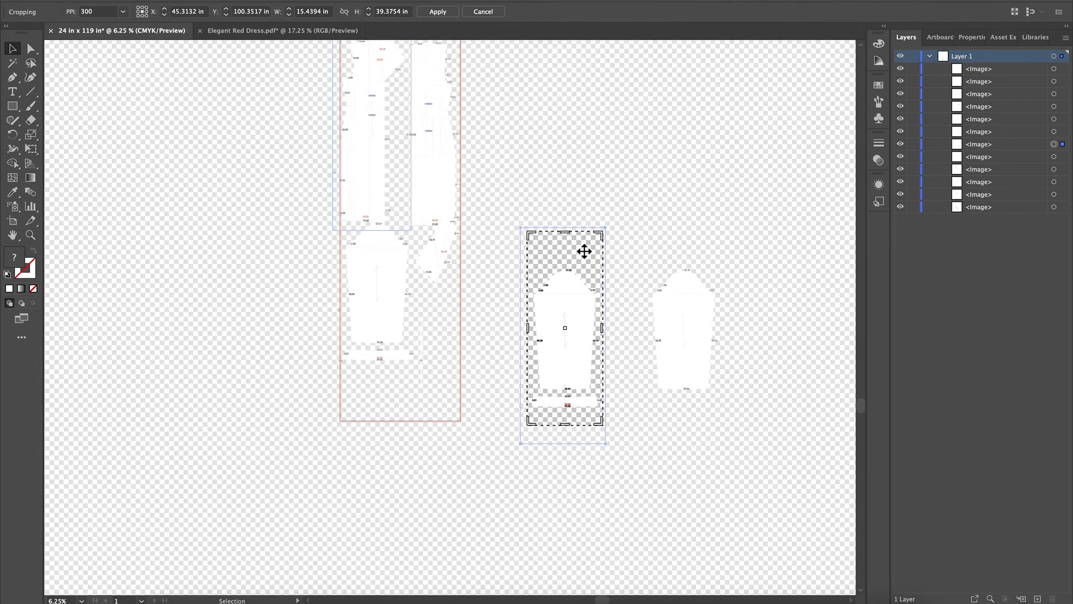
pyautogui.moveTo(573, 241); pyautogui.dragTo(568, 415)
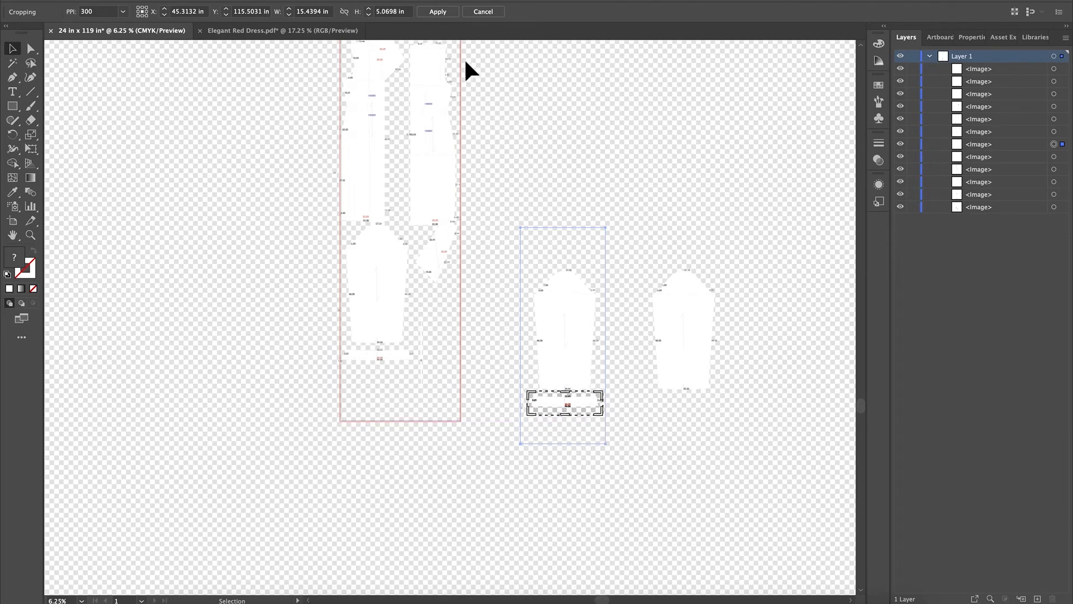
pyautogui.press('Return')
# - Replace the uncropped left sleeve on the artboard with the cropped sleeve, and set the cuff strip beneath it
pyautogui.moveTo(390, 314); pyautogui.dragTo(201, 288)
pyautogui.moveTo(667, 330); pyautogui.dragTo(377, 288)
pyautogui.moveTo(575, 398); pyautogui.dragTo(413, 365)
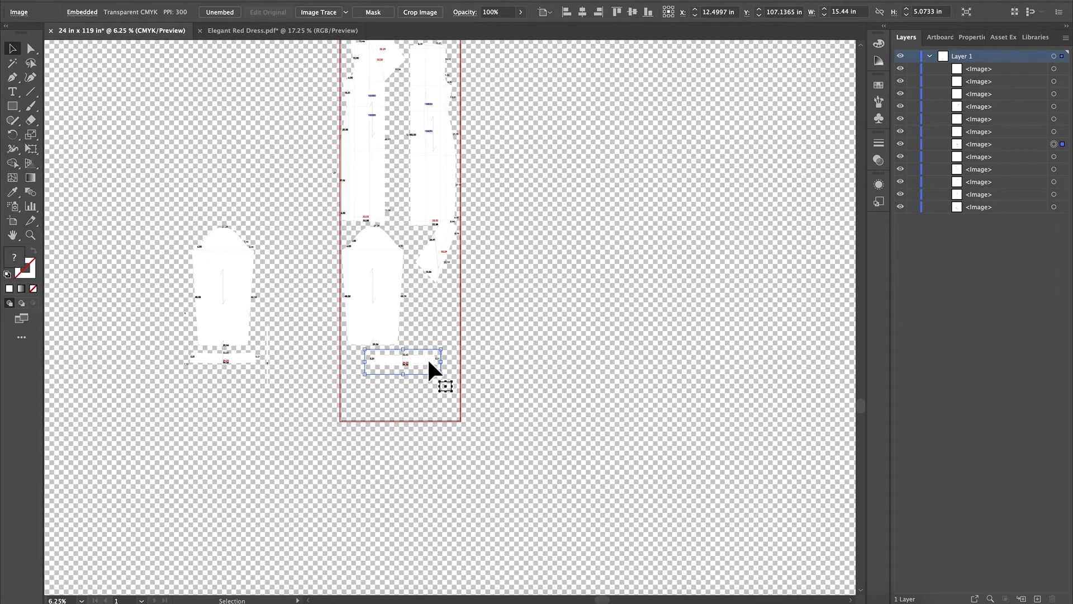
pyautogui.moveTo(441, 249); pyautogui.dragTo(438, 273)
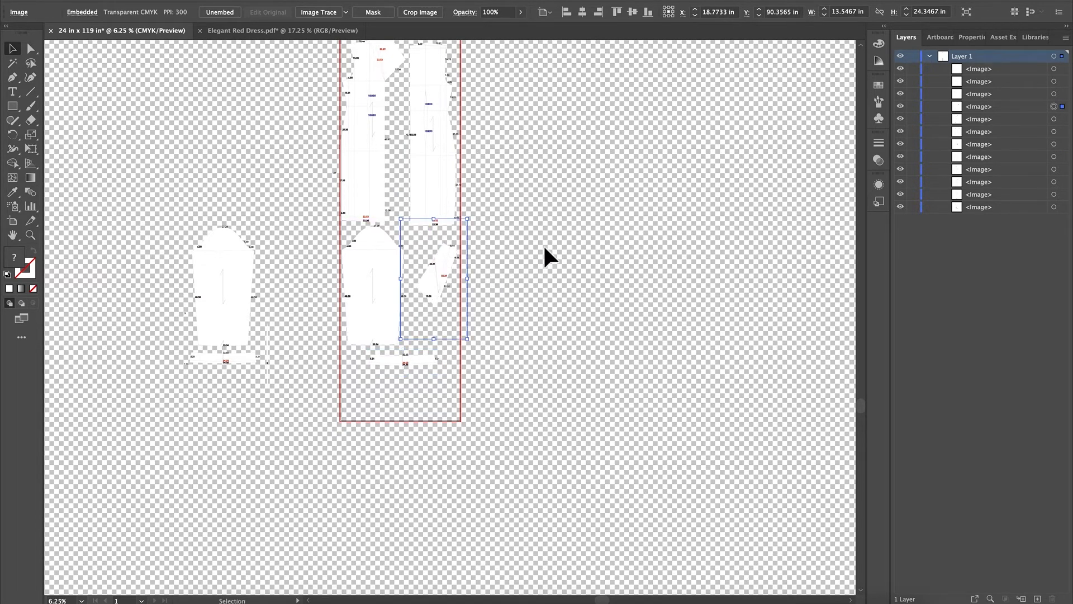
# - Duplicate the uncropped left sleeve beside the artboard and crop the copy to the sleeve alone, about 15.19 × 27.61 in
pyautogui.moveTo(235, 296); pyautogui.dragTo(695, 315)
pyautogui.click(420, 12)
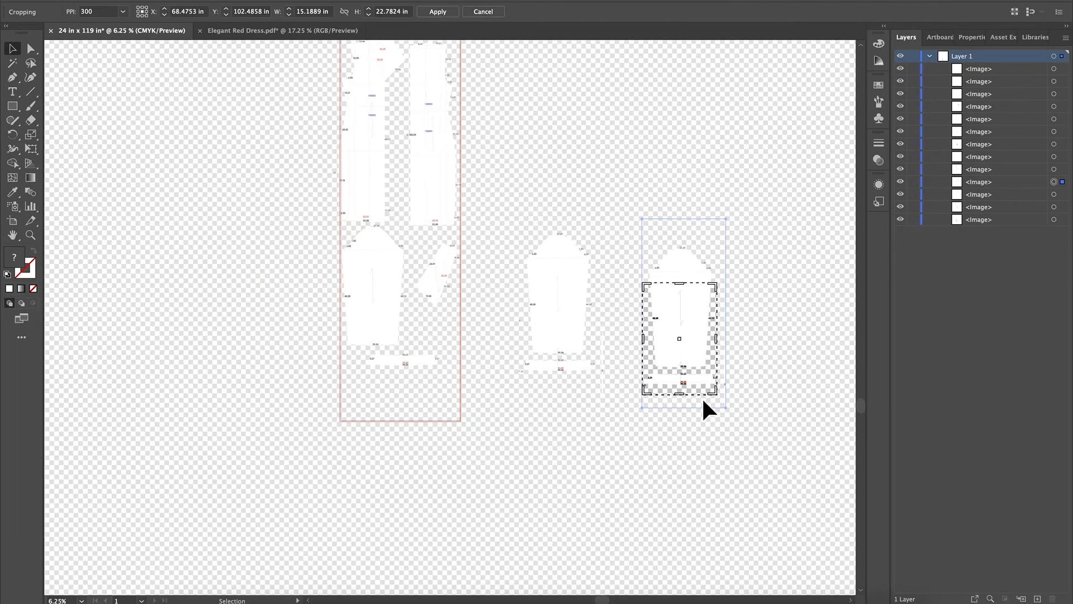
pyautogui.moveTo(686, 294); pyautogui.dragTo(686, 237)
pyautogui.moveTo(680, 393); pyautogui.dragTo(687, 370)
pyautogui.press('Return')
# - Crop the remaining uncropped sleeve to only its cuff strip, about 16.34 × 4.46 in, keeping its measurement labels whole
pyautogui.click(563, 270)
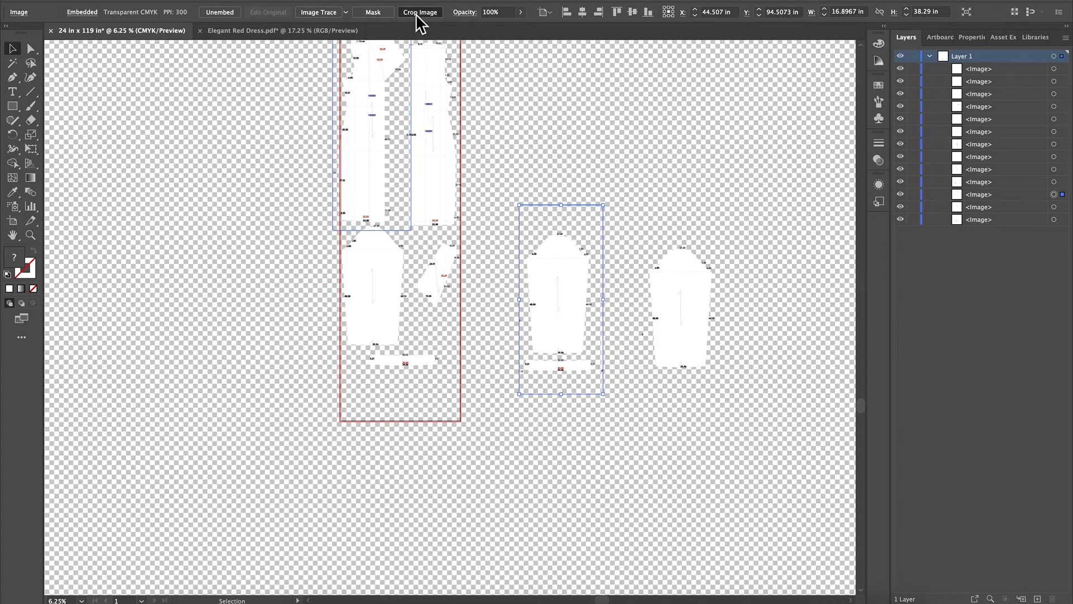
pyautogui.click(420, 11)
pyautogui.moveTo(564, 277); pyautogui.dragTo(564, 364)
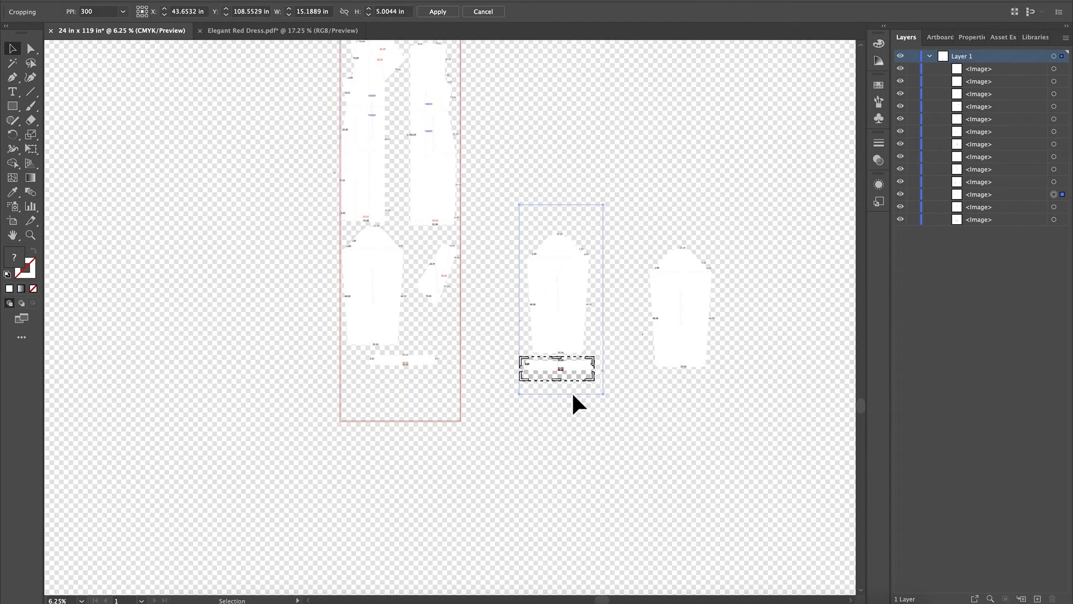
pyautogui.click(574, 378)
pyautogui.moveTo(596, 375); pyautogui.dragTo(596, 374)
pyautogui.hotkey('ctrl', '=')
pyautogui.hotkey('ctrl', '=')
pyautogui.hotkey('ctrl', '=')
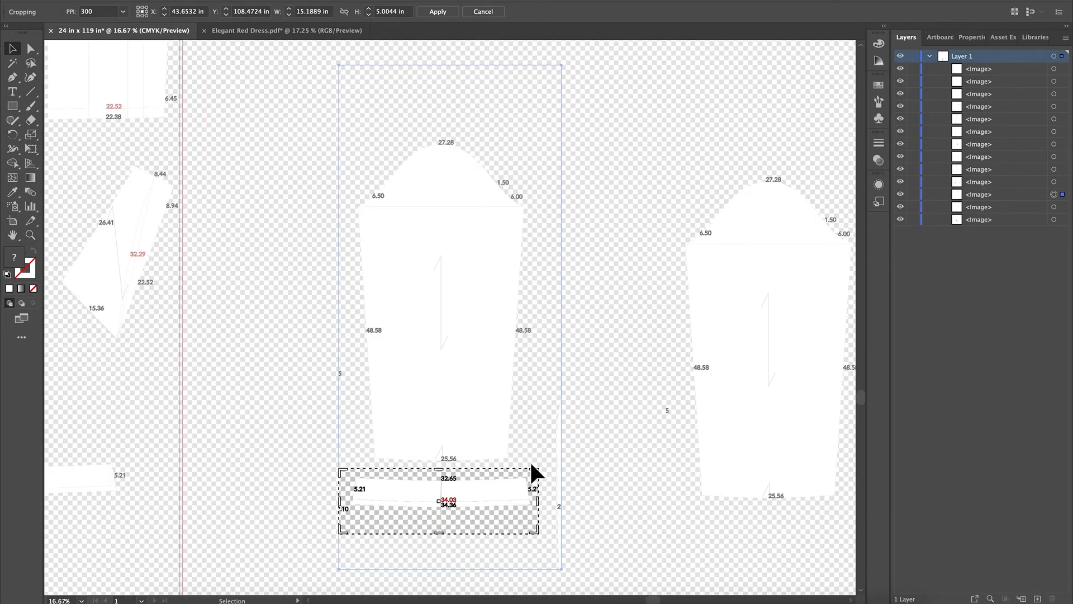
pyautogui.moveTo(540, 500); pyautogui.dragTo(554, 503)
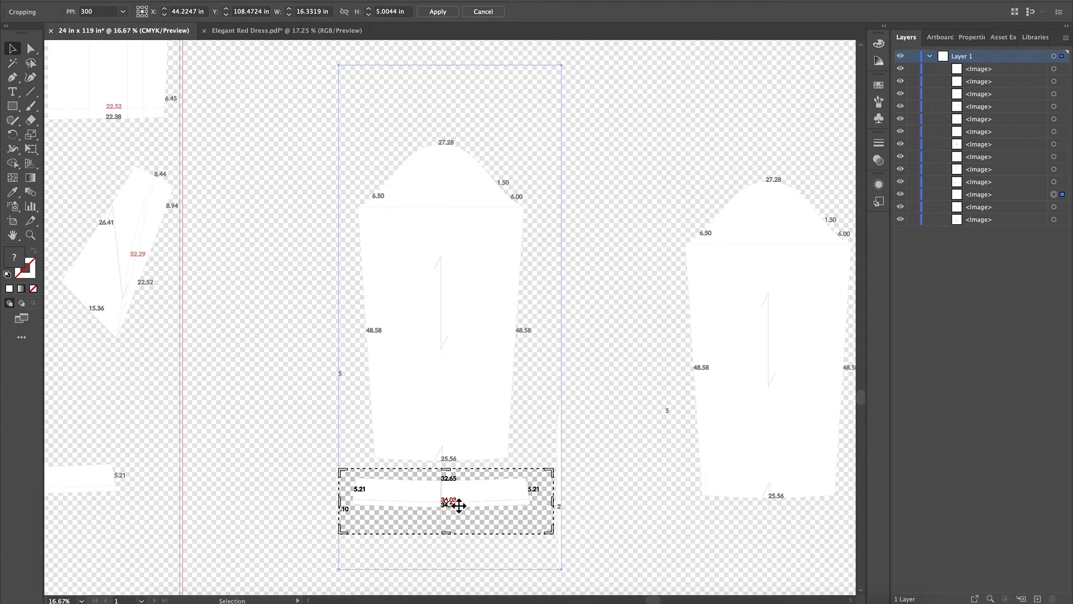
pyautogui.moveTo(452, 541); pyautogui.dragTo(452, 531)
pyautogui.press('Return')
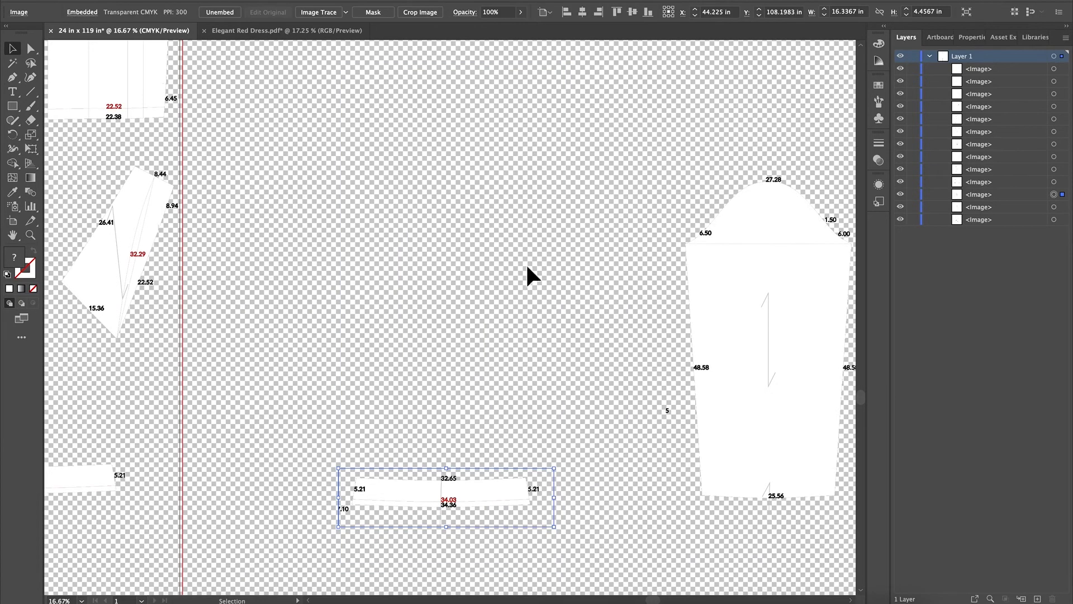
# - Set both cuff strips and the small piece aside off the artboard, clearing the space beside the left sleeve
pyautogui.hotkey('ctrl', '-')
pyautogui.hotkey('ctrl', '-')
pyautogui.hotkey('ctrl', '-')
pyautogui.moveTo(475, 315); pyautogui.dragTo(469, 347)
pyautogui.moveTo(295, 311); pyautogui.dragTo(439, 180)
pyautogui.moveTo(336, 232); pyautogui.dragTo(448, 260)
# - Place the second cropped sleeve in the artboard's lower right corner, rotated 180°, and nudge both sleeves to nest together
pyautogui.moveTo(587, 261); pyautogui.dragTo(336, 284)
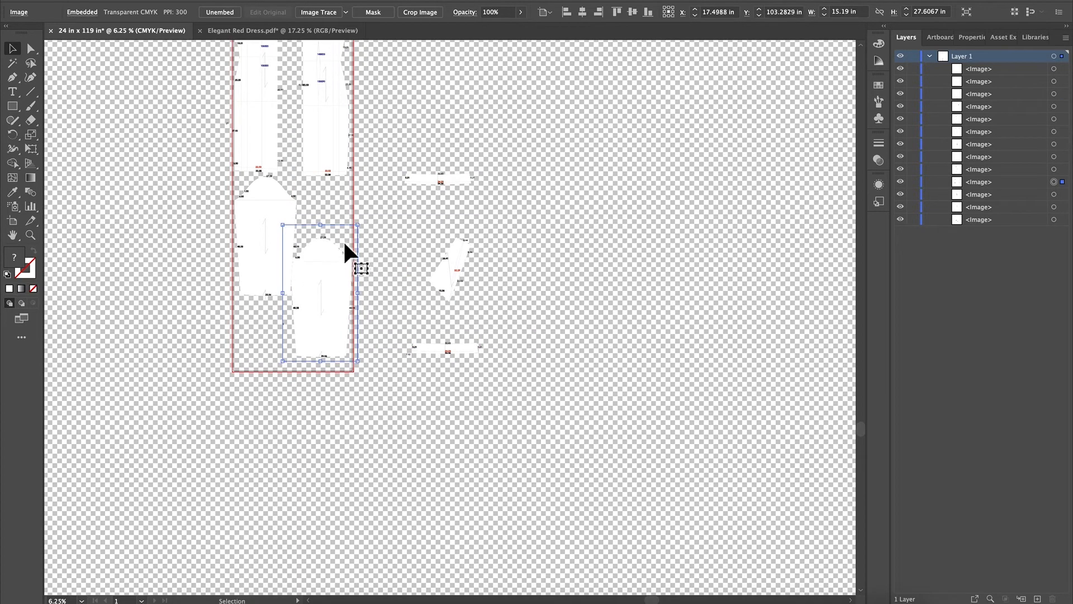
pyautogui.click(320, 270)
pyautogui.moveTo(362, 223); pyautogui.dragTo(272, 386)
pyautogui.moveTo(319, 288)
pyautogui.mouseDown()
pyautogui.moveTo(322, 312)
pyautogui.moveTo(320, 302)
pyautogui.mouseUp()
pyautogui.click(256, 229)
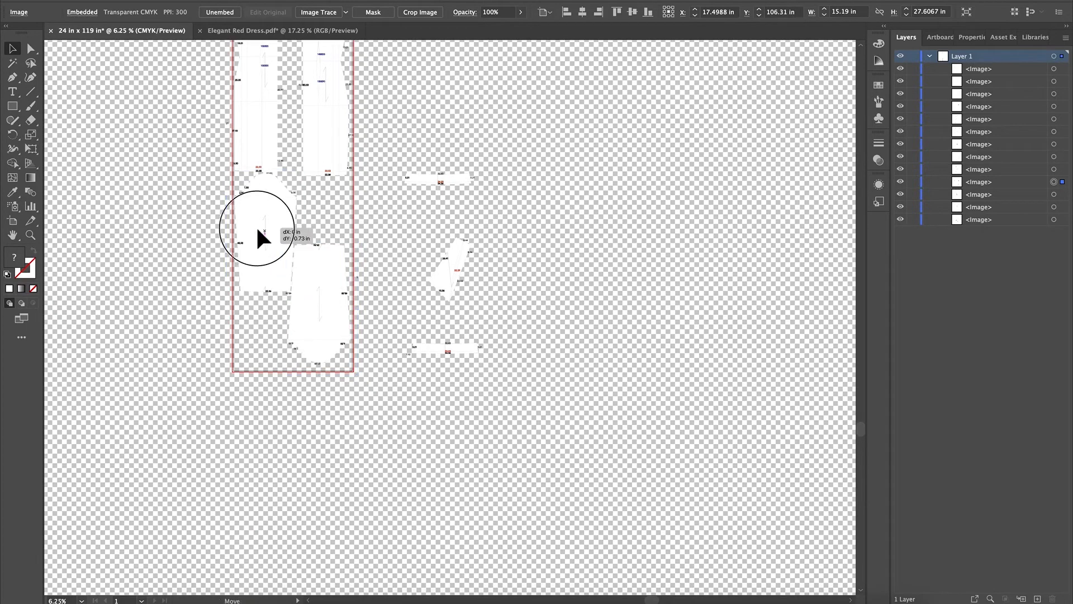
# - Place both cuff strips upright, end to end, in the narrow gap between the two middle dress panels
pyautogui.click(398, 243)
pyautogui.click(455, 179)
pyautogui.moveTo(455, 179); pyautogui.dragTo(317, 177)
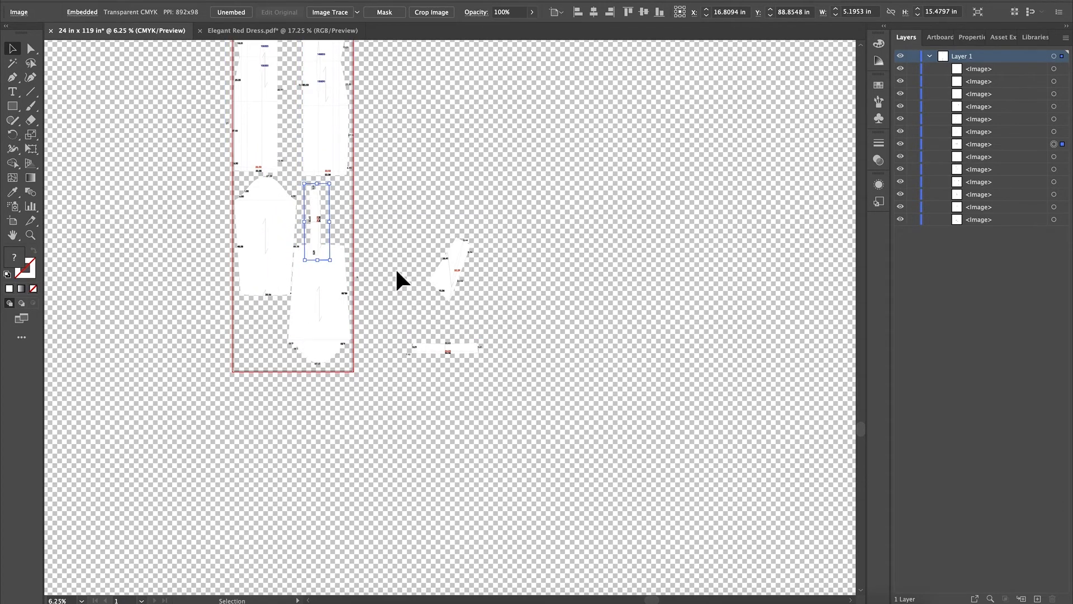
pyautogui.press('super+=')
pyautogui.moveTo(454, 315); pyautogui.dragTo(422, 122)
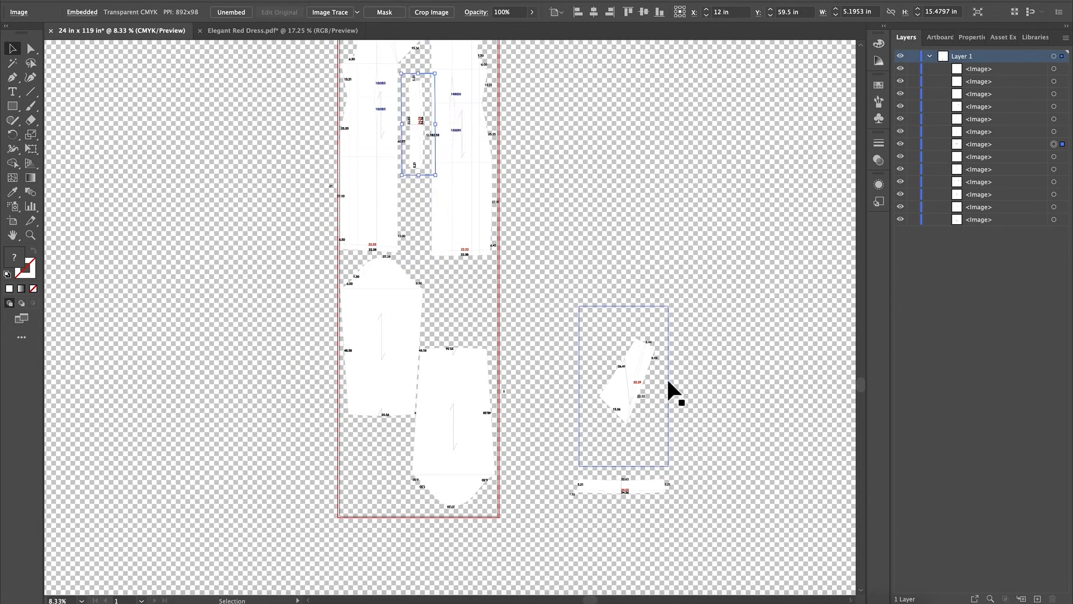
pyautogui.moveTo(644, 482); pyautogui.dragTo(474, 238)
pyautogui.moveTo(493, 283); pyautogui.dragTo(417, 194)
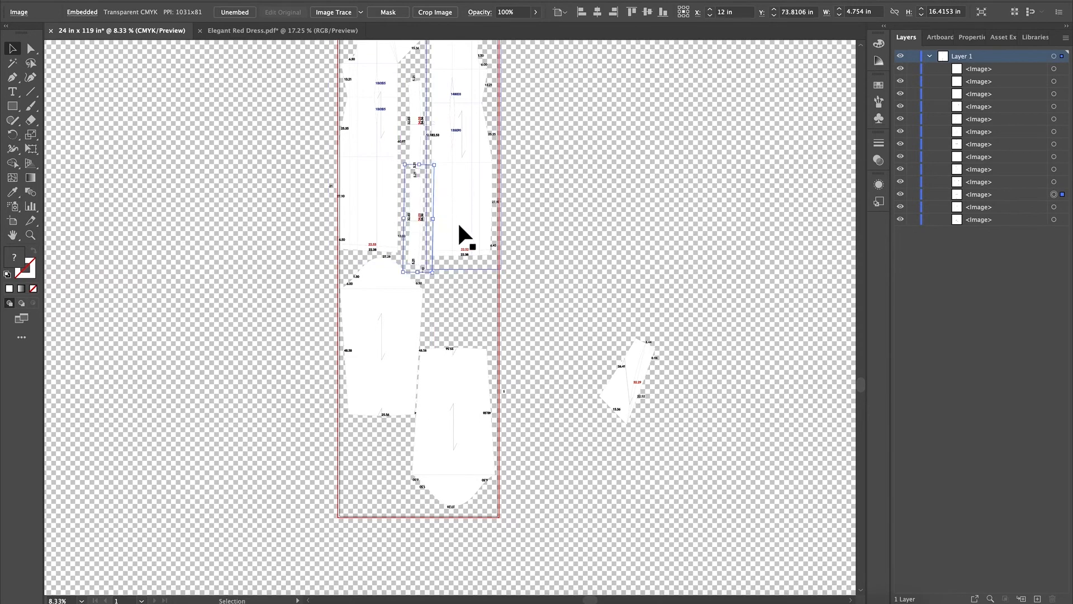
pyautogui.click(556, 242)
pyautogui.click(415, 115)
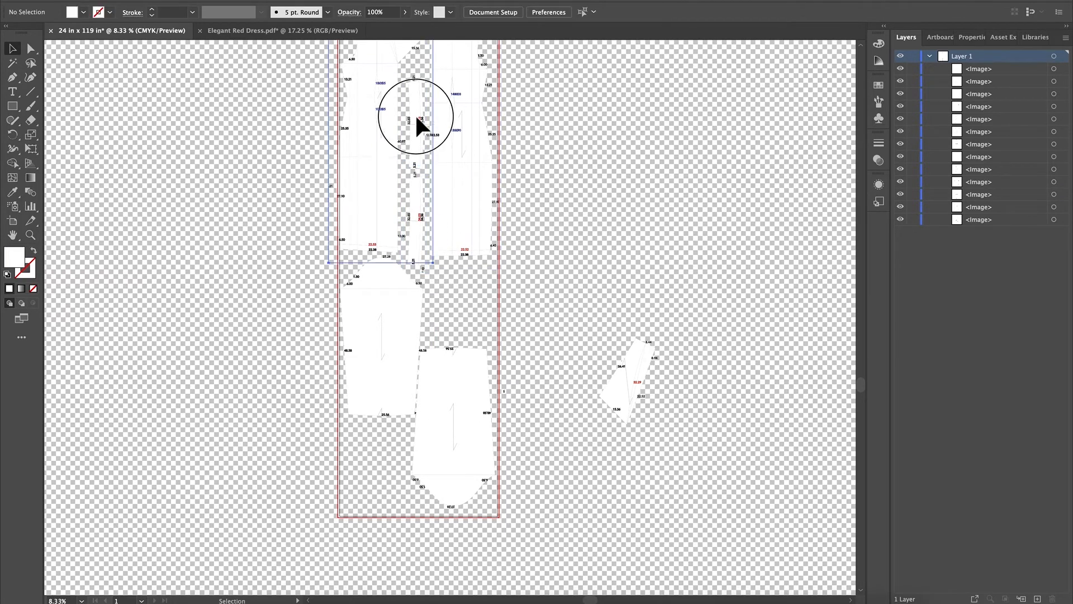
# - Raise the rotated sleeve alongside the left sleeve and bring the small piece beside the artboard's top down near its lower end
pyautogui.hotkey('ctrl', '-')
pyautogui.hotkey('ctrl', '-')
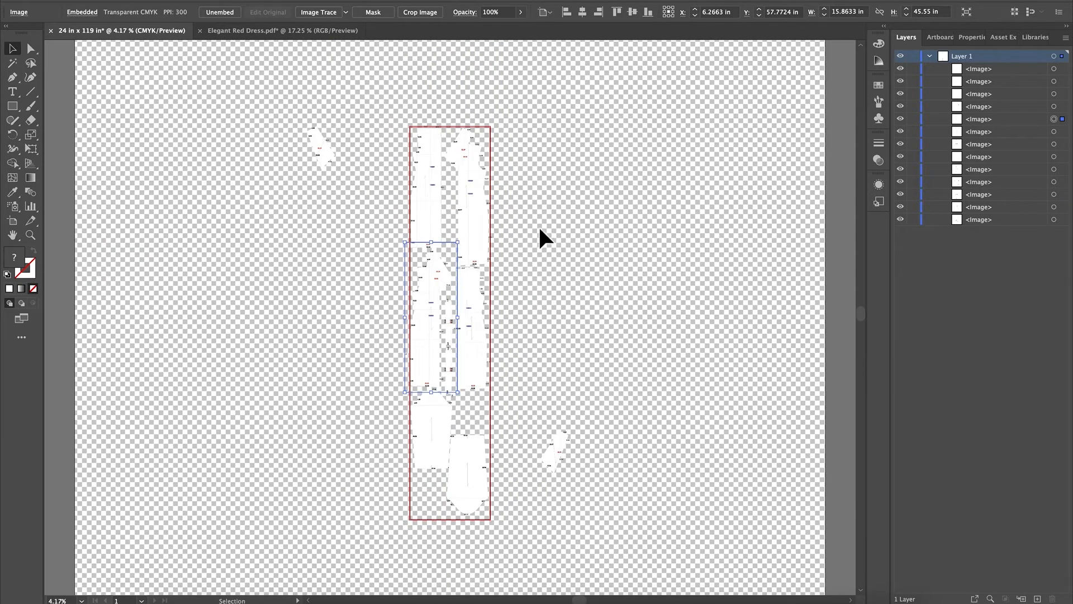
pyautogui.moveTo(470, 187); pyautogui.dragTo(427, 188)
pyautogui.moveTo(433, 339); pyautogui.dragTo(467, 351)
pyautogui.click(468, 412)
pyautogui.moveTo(477, 466); pyautogui.dragTo(476, 438)
pyautogui.moveTo(322, 145); pyautogui.dragTo(339, 453)
pyautogui.hotkey('ctrl', '=')
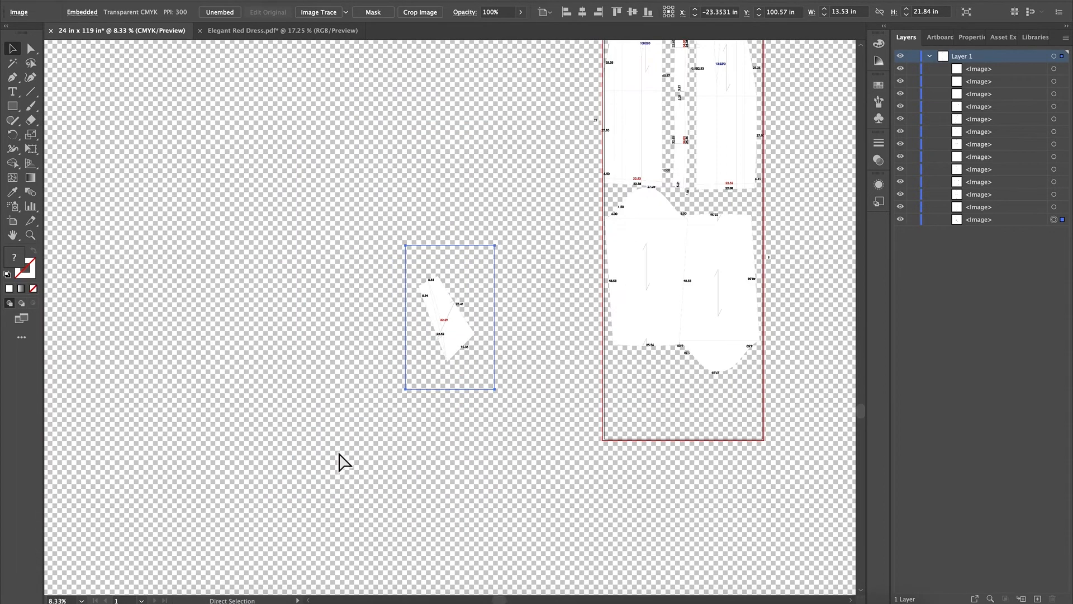
pyautogui.hscroll(5, 594, 497)
pyautogui.scroll(-1, 593, 497)
# - Nudge the rotated sleeve toward the artboard's right edge and adjust the left sleeve so the two no longer overlap
pyautogui.moveTo(582, 242); pyautogui.dragTo(594, 245)
pyautogui.moveTo(510, 248); pyautogui.dragTo(511, 254)
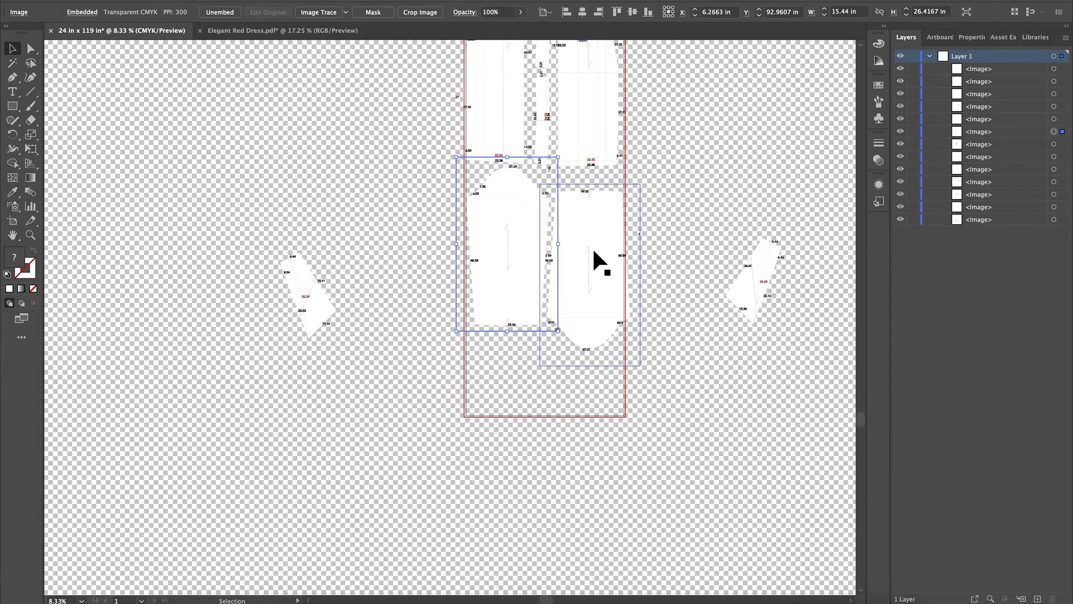
pyautogui.click(601, 234)
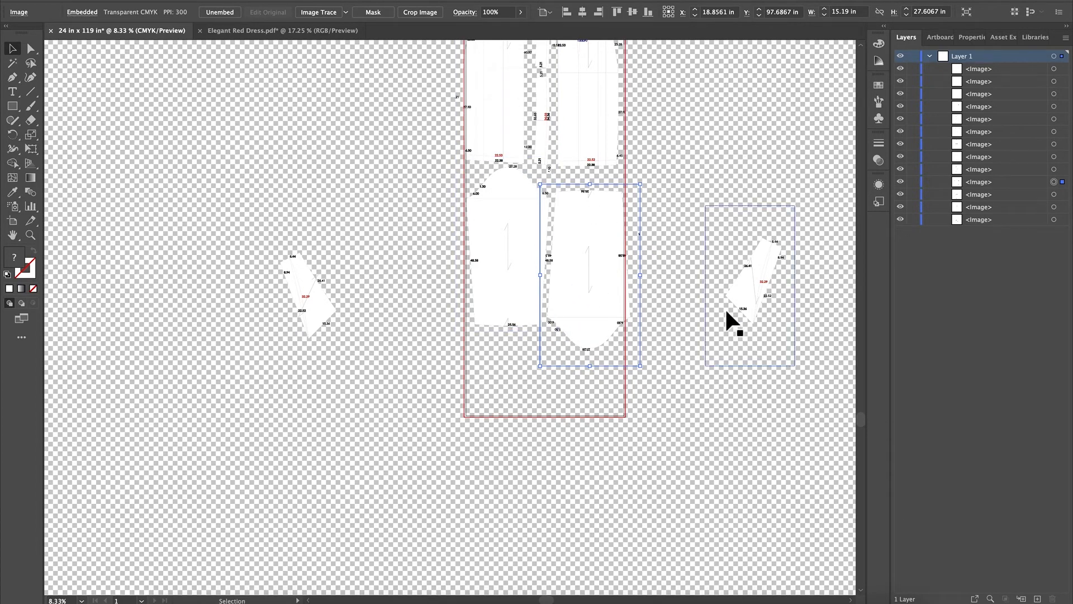
# - Place the first small piece on the artboard beneath the left sleeve and rotate it to lie nearly horizontal
pyautogui.moveTo(762, 280); pyautogui.dragTo(511, 373)
pyautogui.click(548, 291)
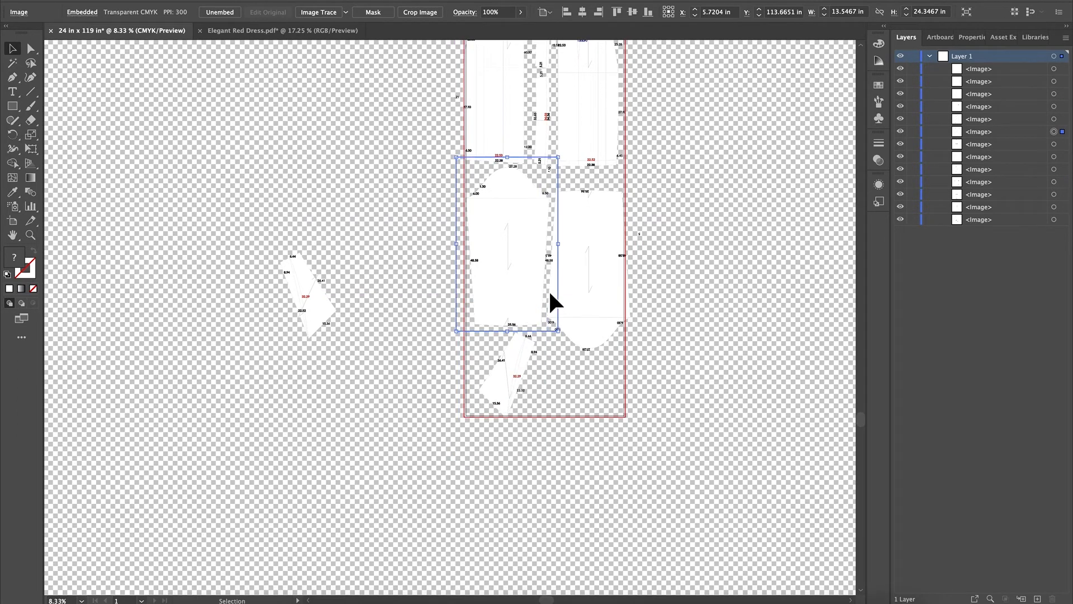
pyautogui.click(528, 388)
pyautogui.moveTo(557, 469); pyautogui.dragTo(463, 461)
pyautogui.moveTo(503, 370); pyautogui.dragTo(503, 340)
# - Add the second small piece beneath the rotated sleeve, turn it nearly horizontal and nudge it clear of the first piece
pyautogui.moveTo(325, 294); pyautogui.dragTo(601, 401)
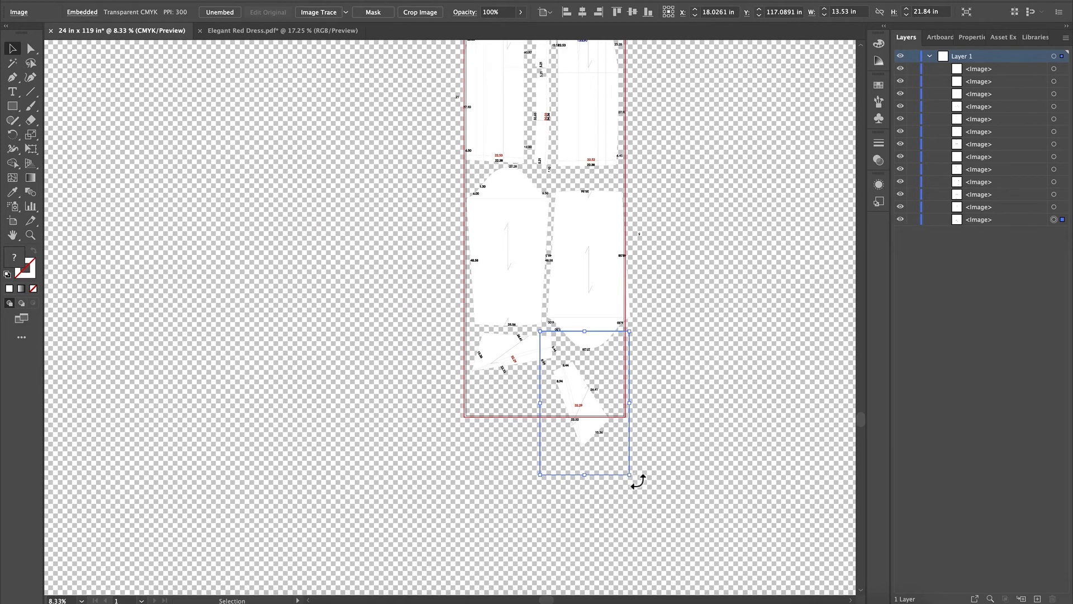
pyautogui.moveTo(641, 487); pyautogui.dragTo(473, 426)
pyautogui.moveTo(597, 394); pyautogui.dragTo(539, 390)
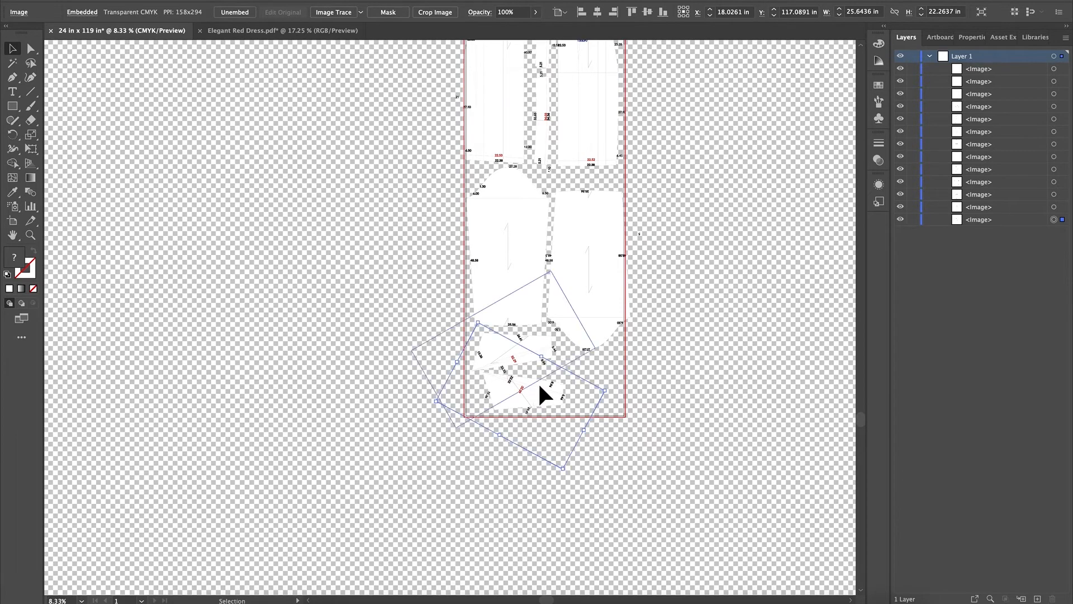
pyautogui.click(612, 463)
pyautogui.moveTo(546, 384); pyautogui.dragTo(597, 378)
pyautogui.click(707, 340)
pyautogui.moveTo(489, 348); pyautogui.dragTo(488, 347)
pyautogui.moveTo(585, 387); pyautogui.dragTo(581, 387)
pyautogui.click(753, 361)
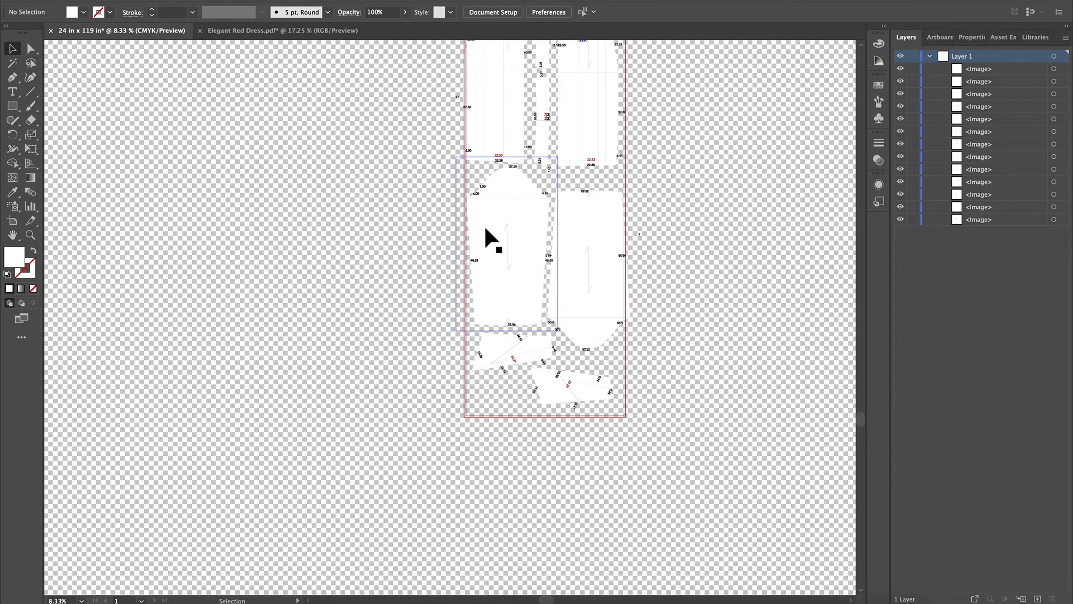
# - Shift the rotated sleeve against the left sleeve so it fits inside the artboard's right edge, at about X 17.69 in
pyautogui.click(30, 235)
pyautogui.moveTo(494, 215); pyautogui.dragTo(696, 243)
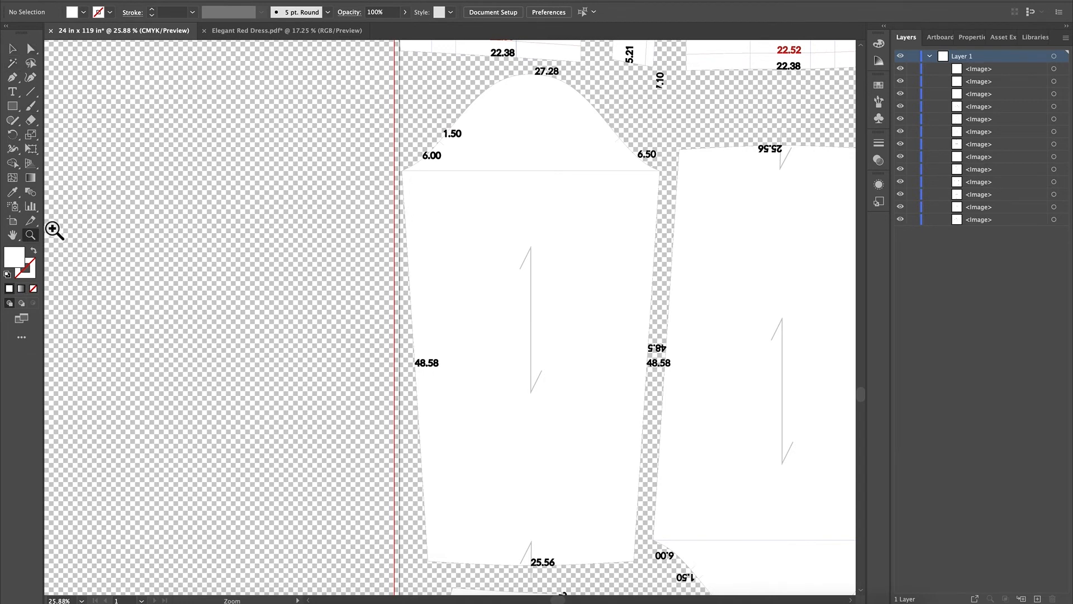
pyautogui.click(12, 235)
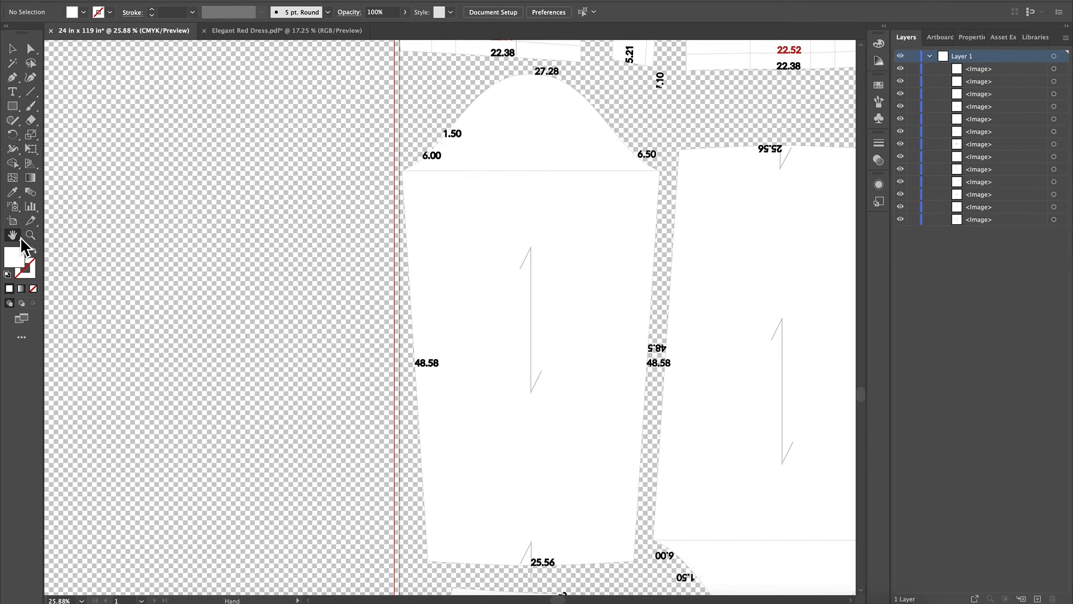
pyautogui.moveTo(779, 361); pyautogui.dragTo(539, 304)
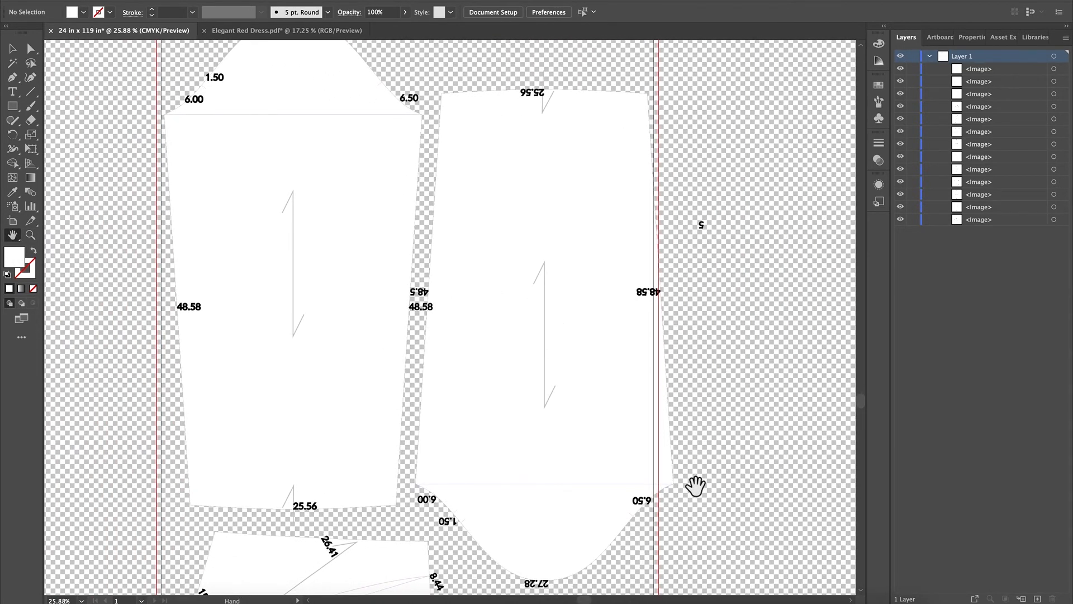
pyautogui.click(12, 53)
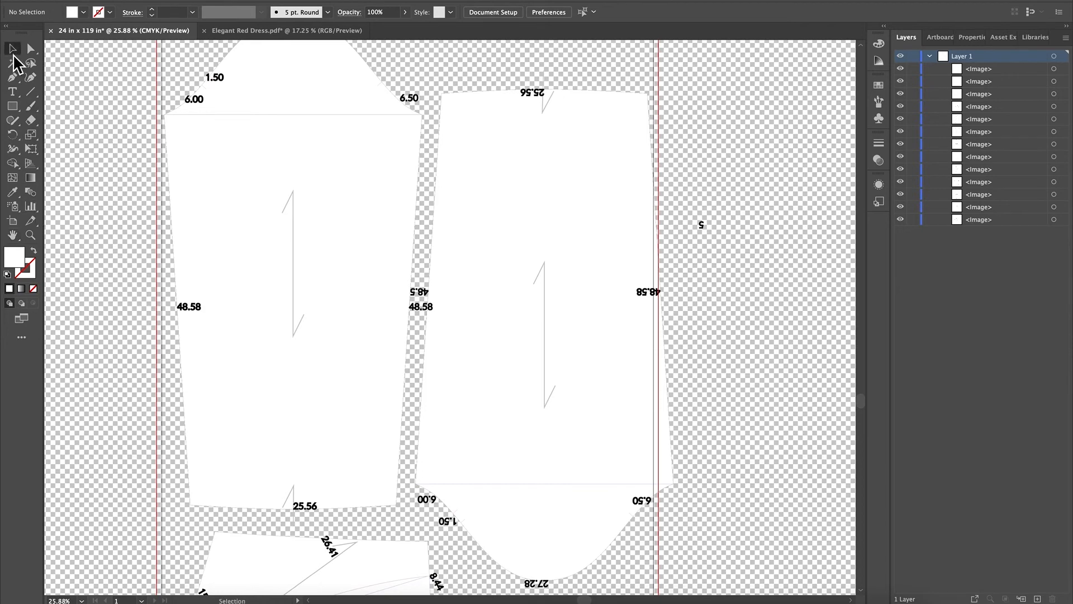
pyautogui.moveTo(587, 368); pyautogui.dragTo(575, 365)
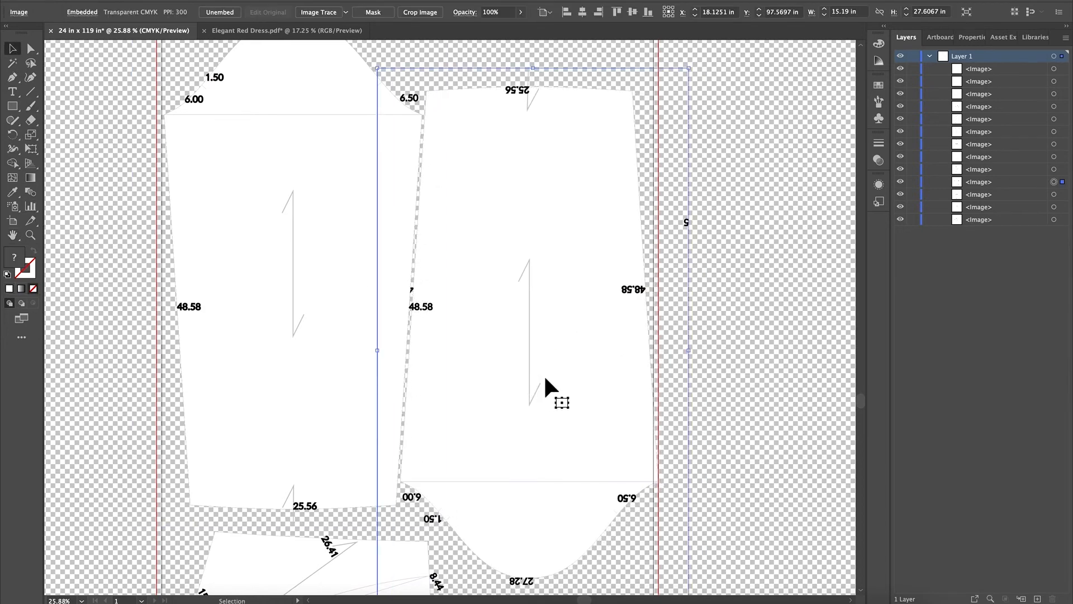
pyautogui.moveTo(254, 330); pyautogui.dragTo(252, 330)
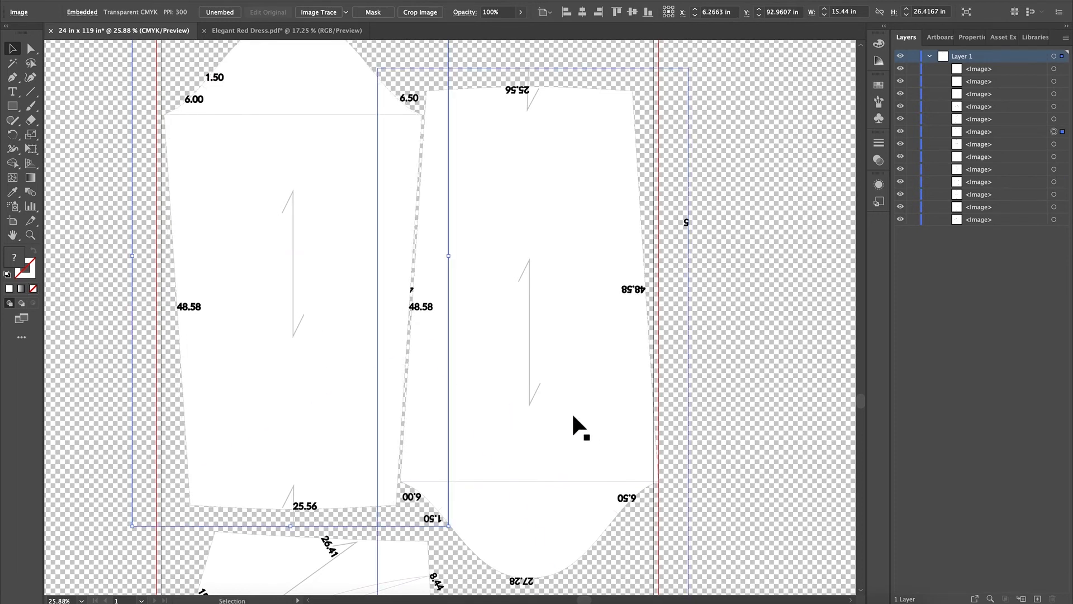
pyautogui.moveTo(572, 415); pyautogui.dragTo(563, 412)
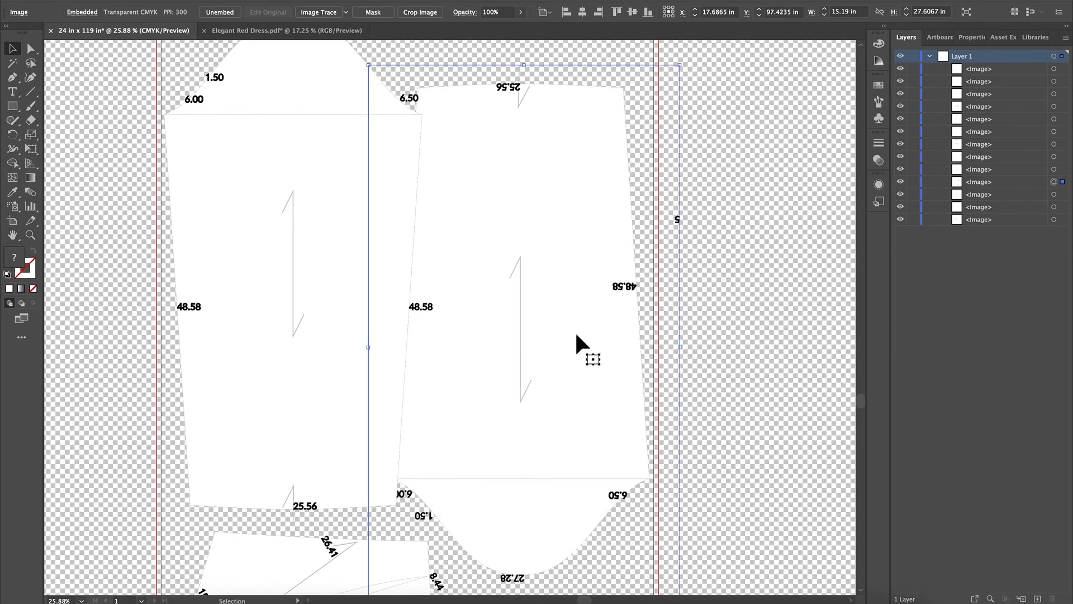
# - Fine-tune the rotated sleeve's horizontal position between the left sleeve and the artboard's right edge in small increments
pyautogui.press('a')
pyautogui.hotkey('ctrl', '+')
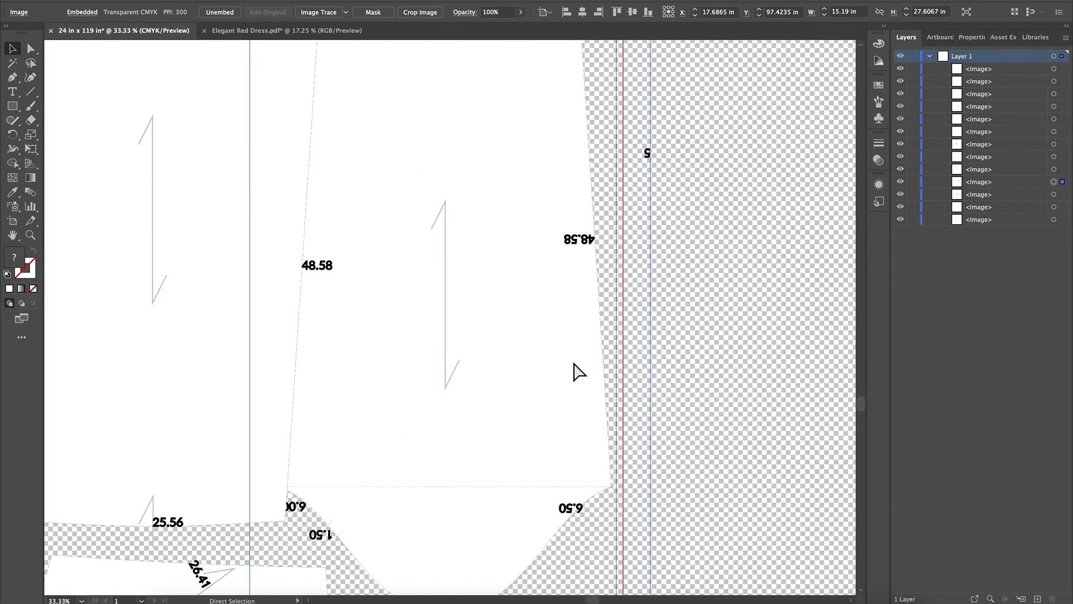
pyautogui.press('Right')
pyautogui.press('Right')
pyautogui.press('Right')
pyautogui.press('Right')
pyautogui.press('Right')
pyautogui.press('Right')
pyautogui.press('Right')
pyautogui.press('Right')
pyautogui.press('Right')
pyautogui.press('Right')
pyautogui.press('Right')
pyautogui.press('Right')
pyautogui.press('Right')
pyautogui.press('Right')
pyautogui.press('Right')
pyautogui.press('Right')
pyautogui.press('Right')
pyautogui.press('Left')
pyautogui.press('Left')
pyautogui.press('Left')
pyautogui.press('Left')
pyautogui.press('Left')
pyautogui.press('Left')
pyautogui.press('Left')
pyautogui.press('Left')
pyautogui.press('Left')
pyautogui.press('Left')
pyautogui.press('Left')
pyautogui.press('Left')
pyautogui.press('Left')
pyautogui.press('Left')
# - Move the two small pieces off the artboard, one to each side, to free the space below the sleeves
pyautogui.press('super+minus')
pyautogui.press('super+minus')
pyautogui.press('super+minus')
pyautogui.press('super+minus')
pyautogui.click(359, 277)
pyautogui.moveTo(430, 434); pyautogui.dragTo(650, 395)
pyautogui.moveTo(385, 389); pyautogui.dragTo(228, 393)
# - Lower the rotated sleeve to the artboard's bottom edge and raise the left sleeve slightly toward the panel above it
pyautogui.moveTo(458, 351); pyautogui.dragTo(456, 416)
pyautogui.moveTo(365, 296); pyautogui.dragTo(367, 291)
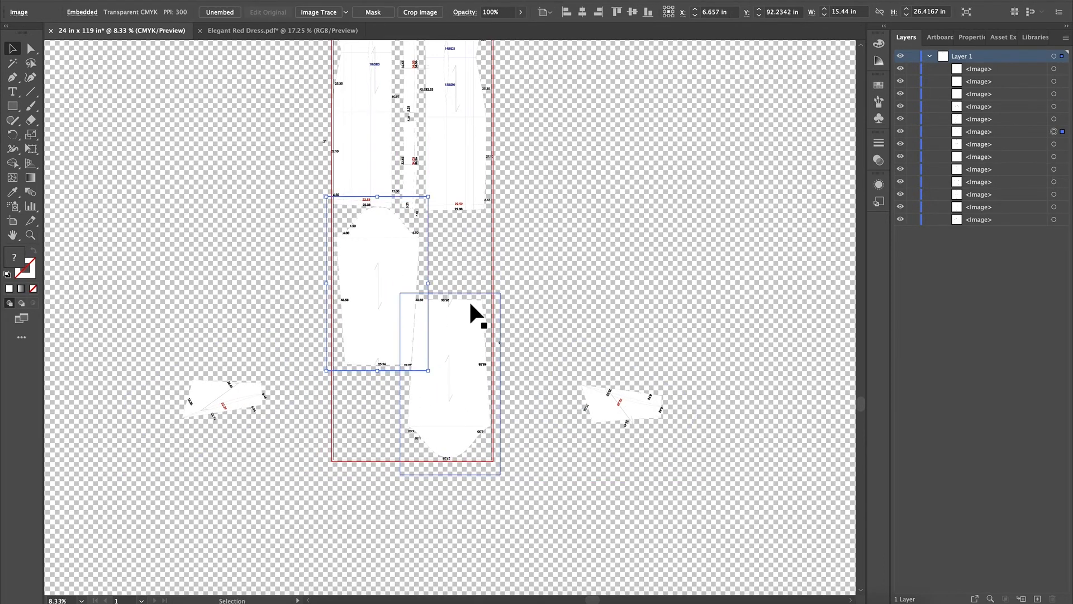
pyautogui.click(541, 322)
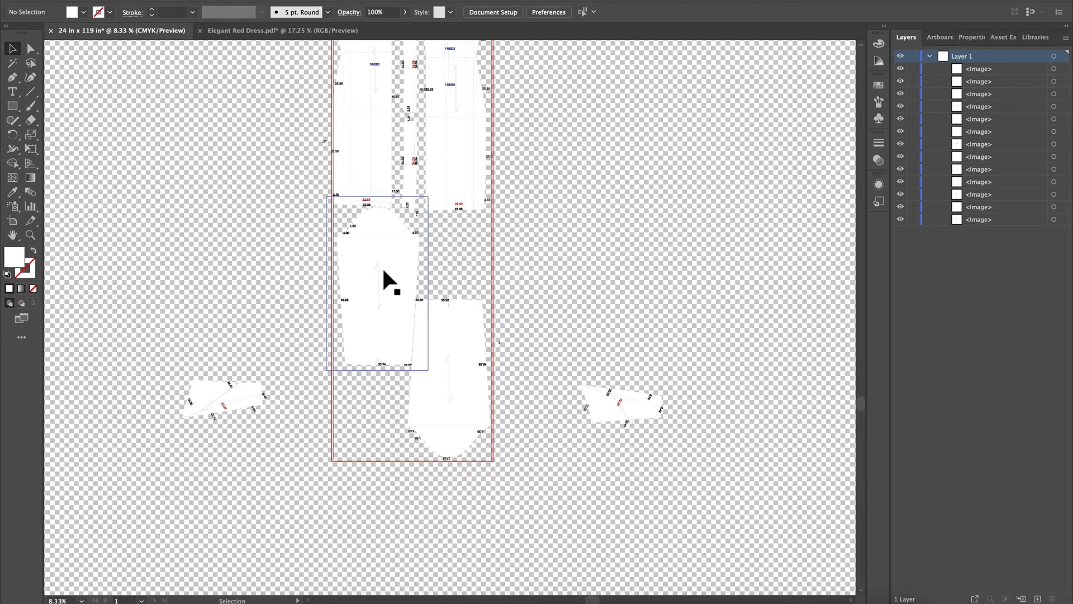
pyautogui.click(460, 350)
# - Align the left sleeve just inside the artboard's left edge, close under the panel above, at about X 6.27 in, Y 92.39 in
pyautogui.moveTo(369, 244); pyautogui.dragTo(365, 246)
pyautogui.hotkey('ctrl', '=')
pyautogui.hotkey('ctrl', '=')
pyautogui.hotkey('ctrl', '=')
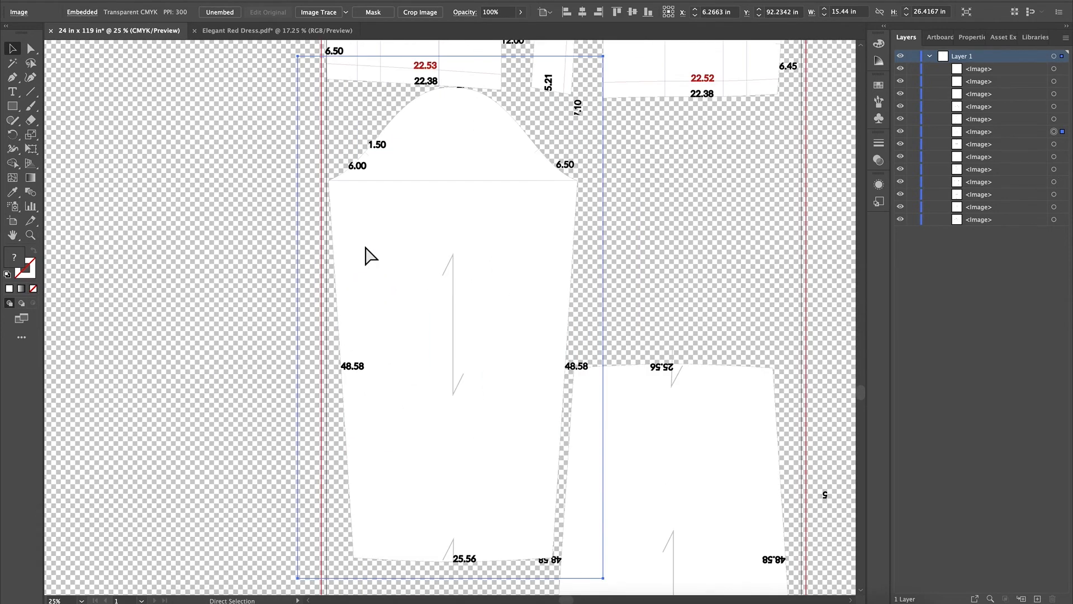
pyautogui.moveTo(451, 226); pyautogui.dragTo(448, 224)
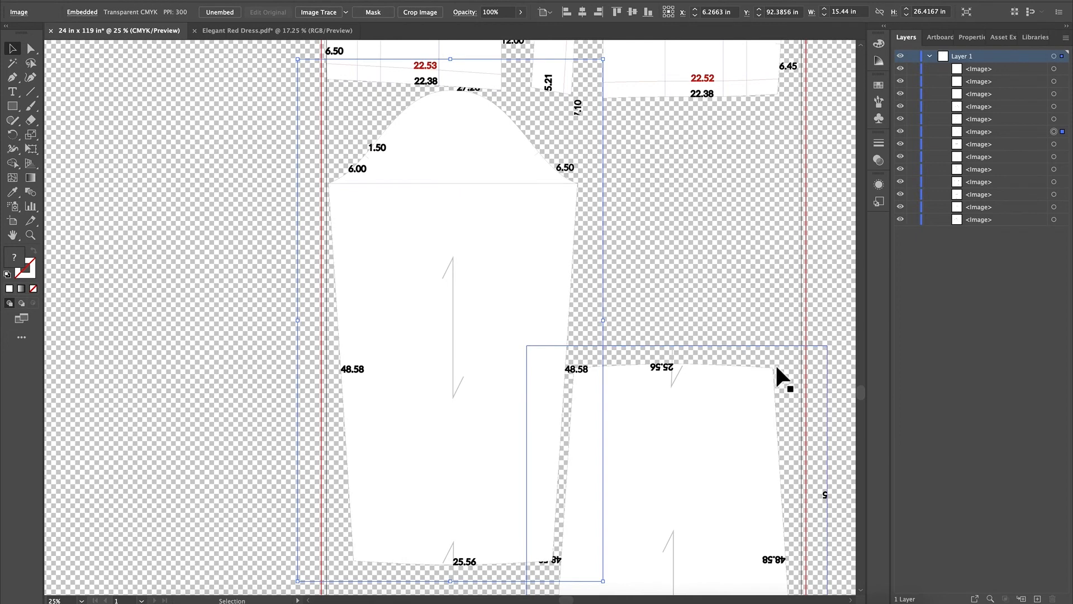
pyautogui.hotkey('ctrl', '-')
pyautogui.hotkey('ctrl', '-')
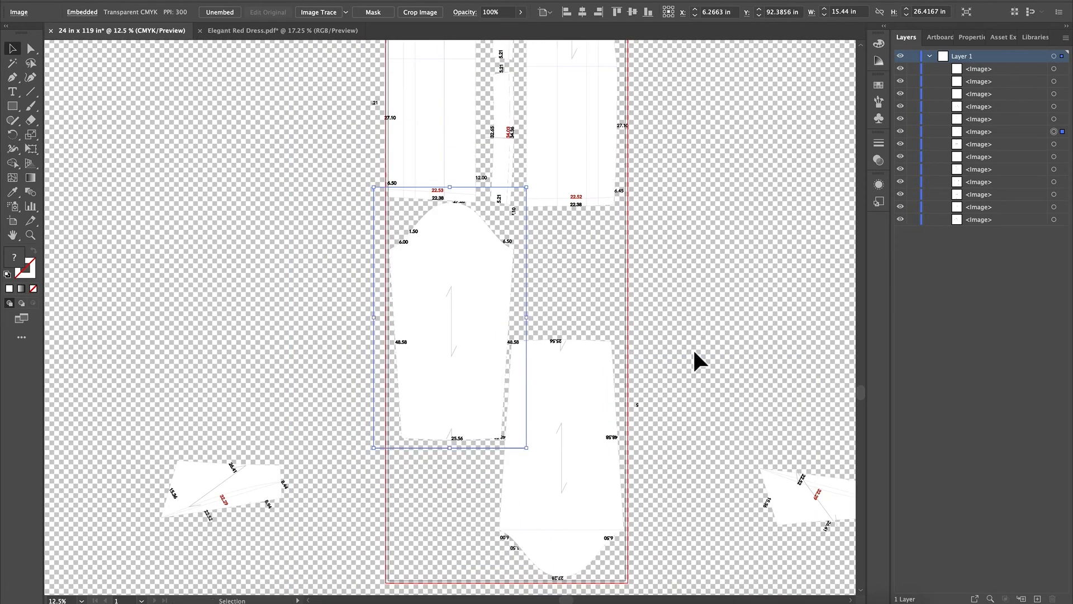
# - Settle the rotated sleeve in the artboard's lower right corner at about X 17.73 in, Y 107.48 in, checking its edge clearance
pyautogui.moveTo(572, 444); pyautogui.dragTo(572, 442)
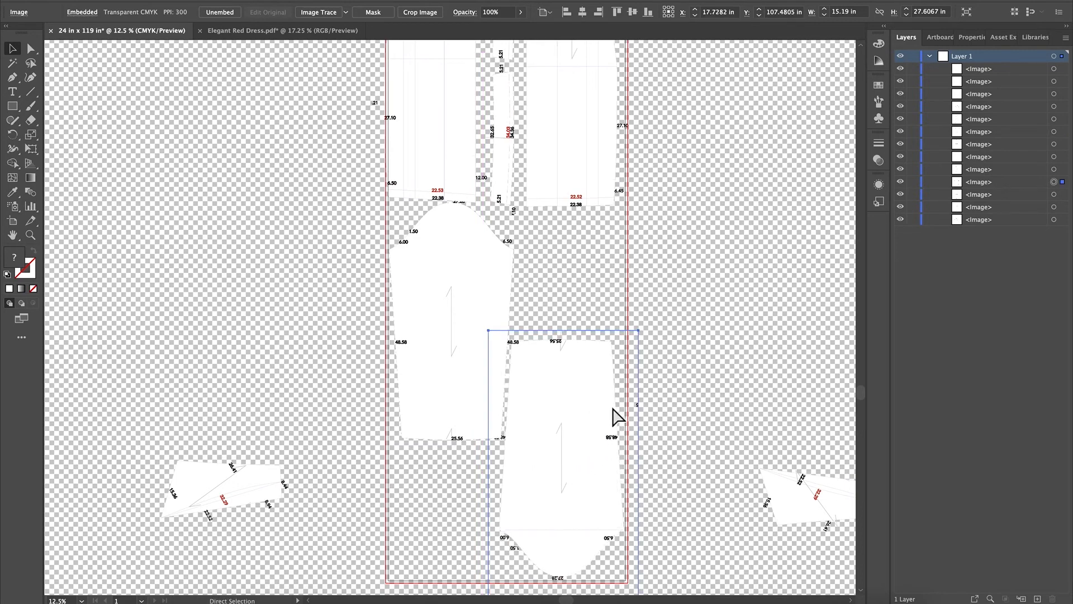
pyautogui.hotkey('ctrl', '+')
pyautogui.hotkey('ctrl', '+')
pyautogui.hotkey('ctrl', '+')
pyautogui.hotkey('ctrl', '+')
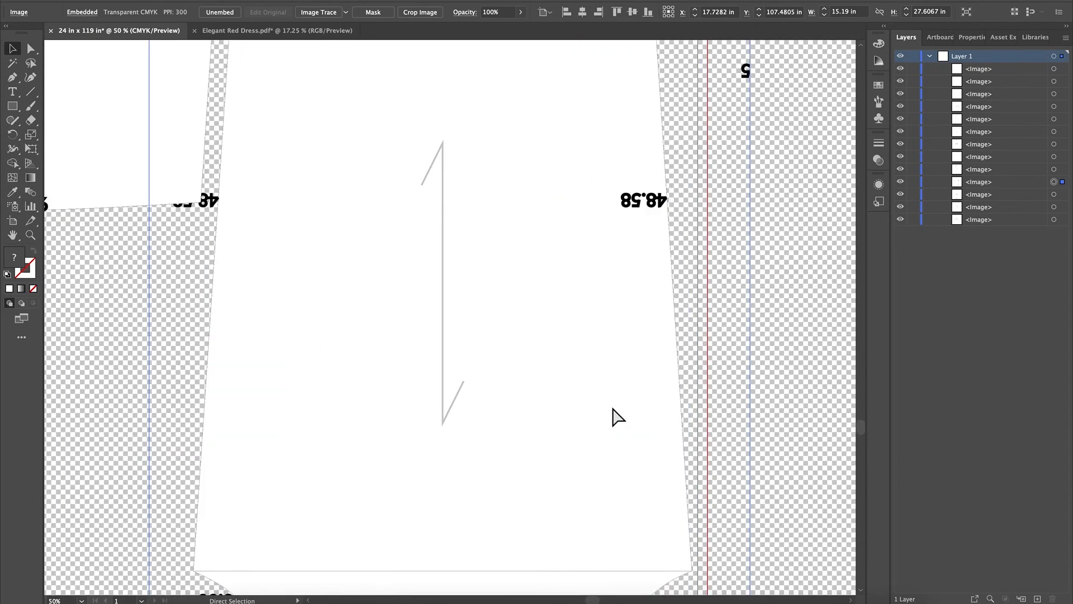
pyautogui.hotkey('ctrl', '-')
pyautogui.hotkey('ctrl', '-')
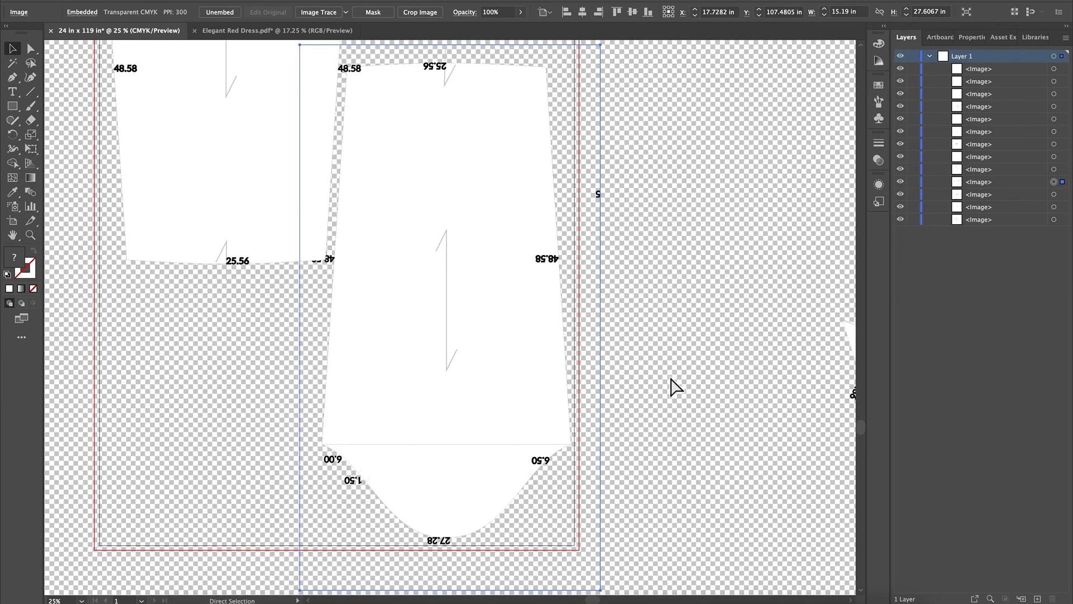
pyautogui.hotkey('ctrl', '-')
pyautogui.hotkey('ctrl', '-')
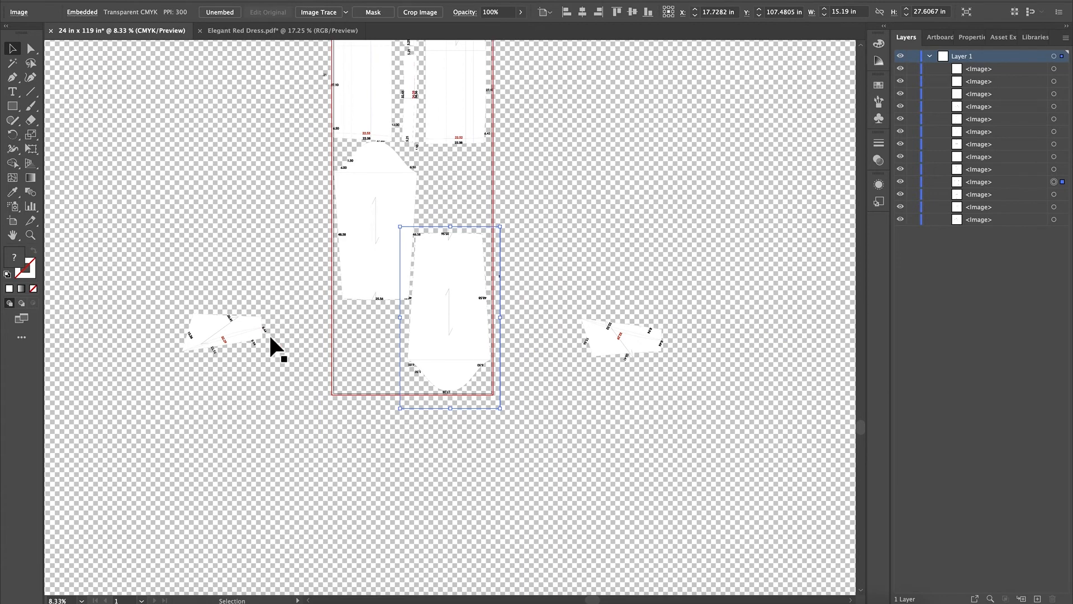
# - Fit one small piece beneath the left sleeve and the other above the rotated sleeve, turning both back to a near-upright angle
pyautogui.moveTo(229, 325); pyautogui.dragTo(378, 342)
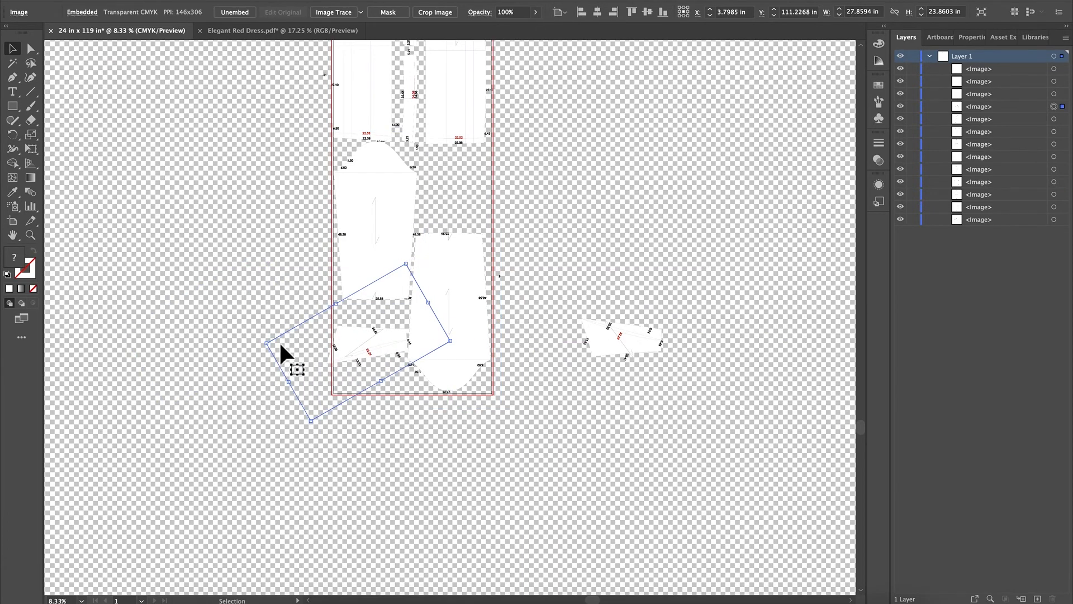
pyautogui.moveTo(266, 347); pyautogui.dragTo(377, 363)
pyautogui.moveTo(640, 339); pyautogui.dragTo(506, 200)
pyautogui.moveTo(531, 281); pyautogui.dragTo(506, 156)
pyautogui.moveTo(473, 203)
pyautogui.mouseDown()
pyautogui.moveTo(452, 187)
pyautogui.moveTo(469, 195)
pyautogui.mouseUp()
pyautogui.click(637, 216)
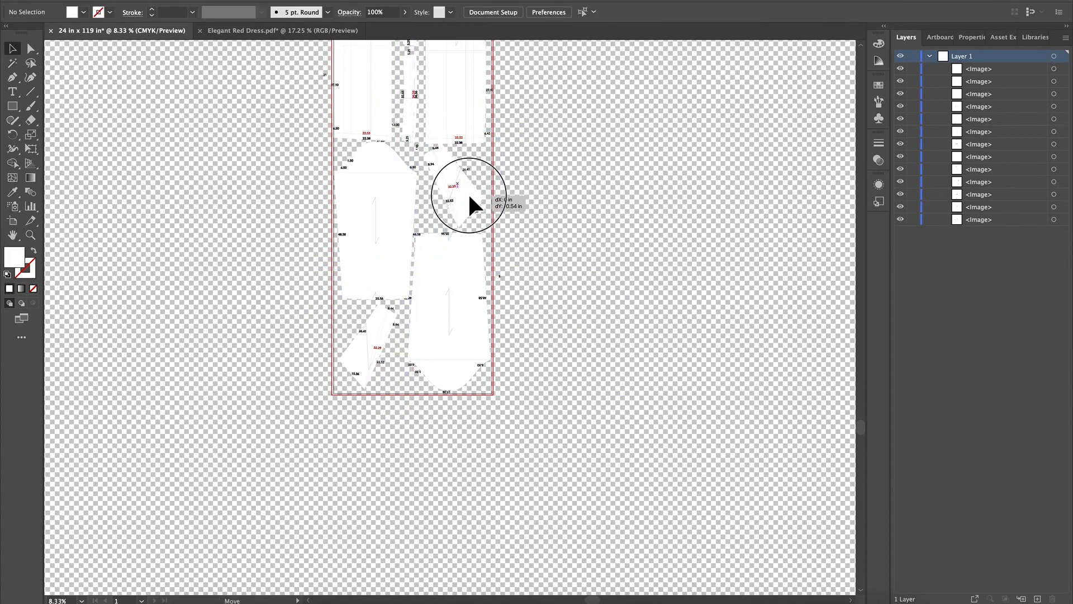
pyautogui.click(658, 209)
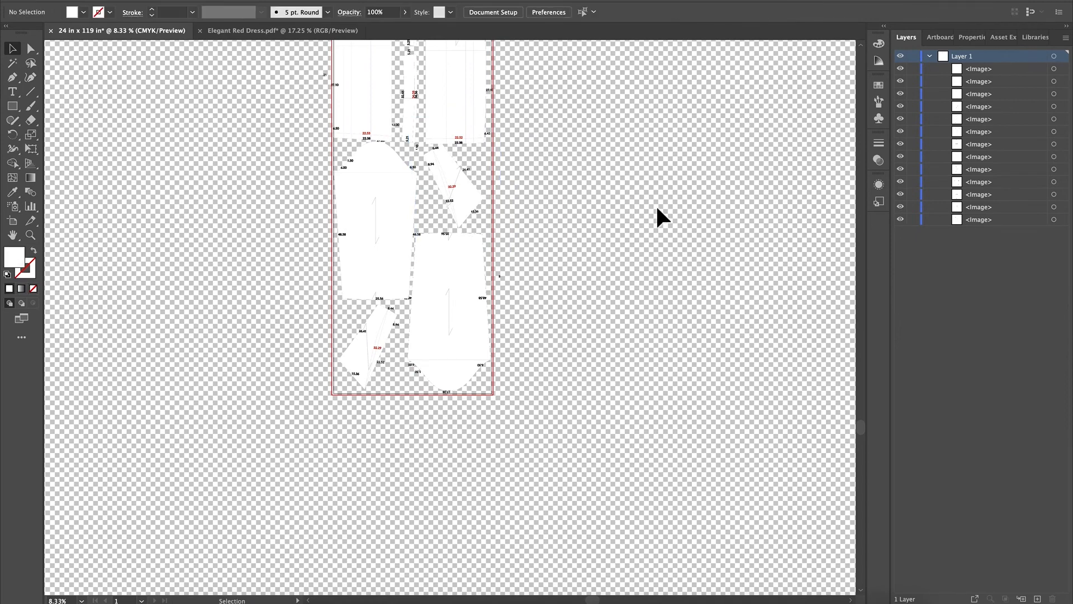
# - Examine the whole nested layout on the artboard, including the upper dress panels up close
pyautogui.press('super+minus')
pyautogui.press('super+minus')
pyautogui.press('super+minus')
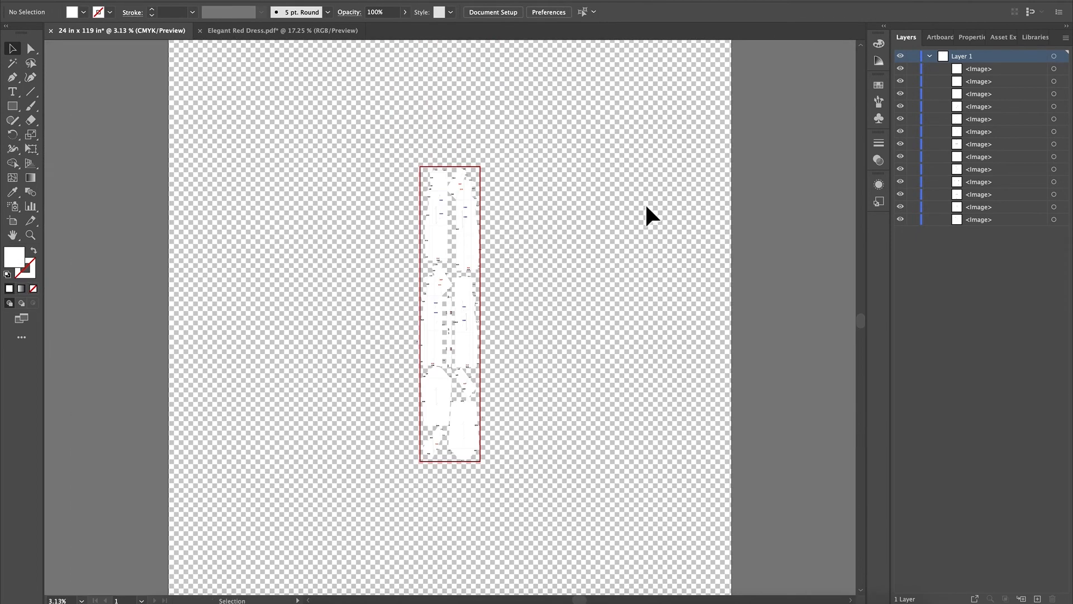
pyautogui.scroll(-2, 581, 221)
pyautogui.scroll(3, 581, 221)
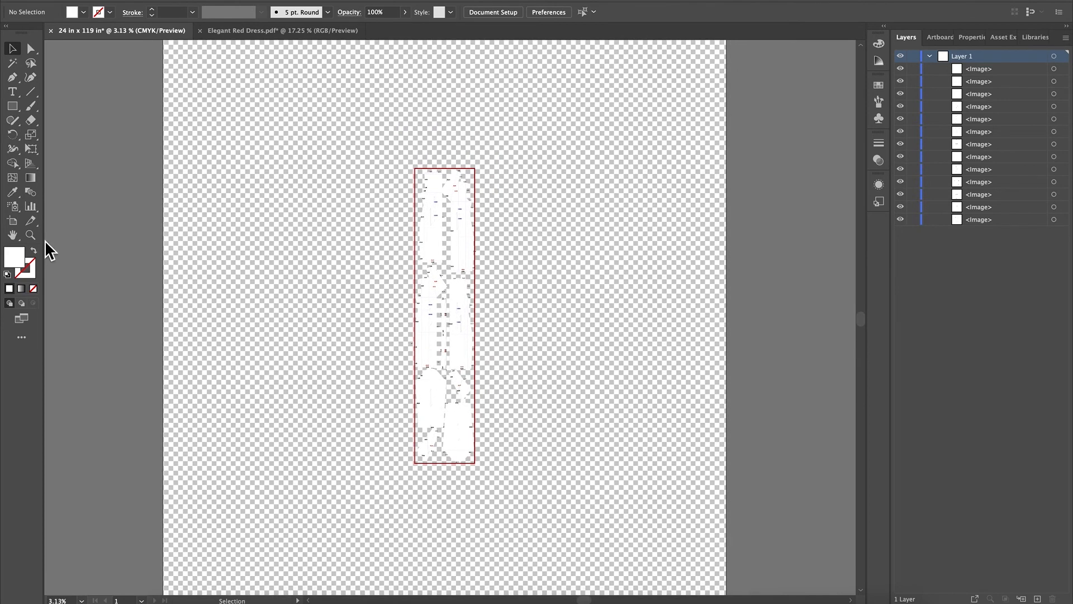
pyautogui.moveTo(428, 196); pyautogui.dragTo(587, 252)
pyautogui.moveTo(444, 210); pyautogui.dragTo(472, 216)
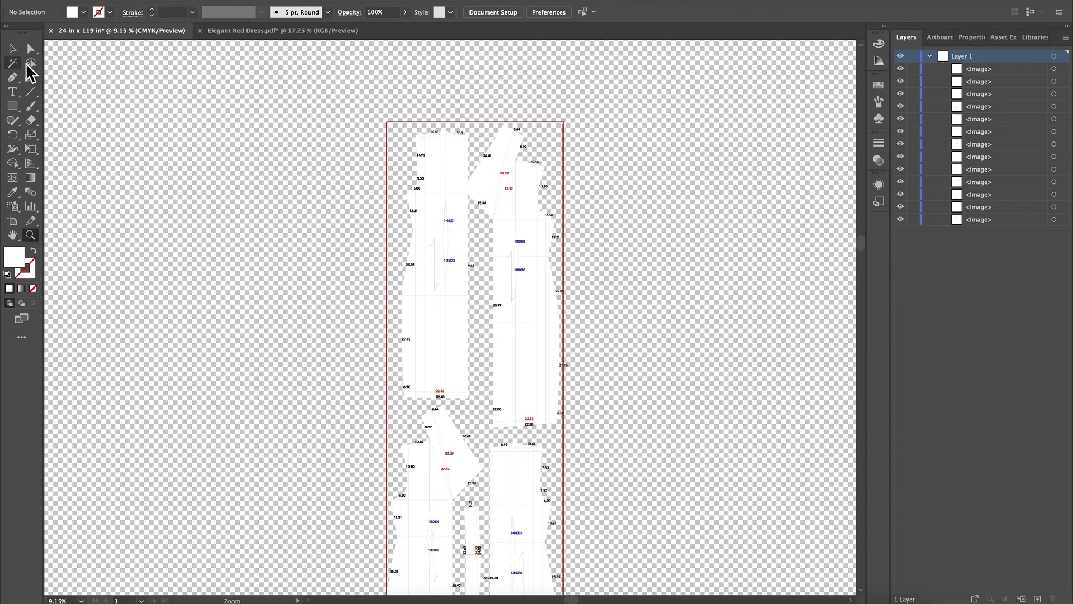
# - Shift the upper-left dress panel left until its fabric edge sits just inside the artboard's left edge, widening the gap to its neighbour
pyautogui.click(13, 49)
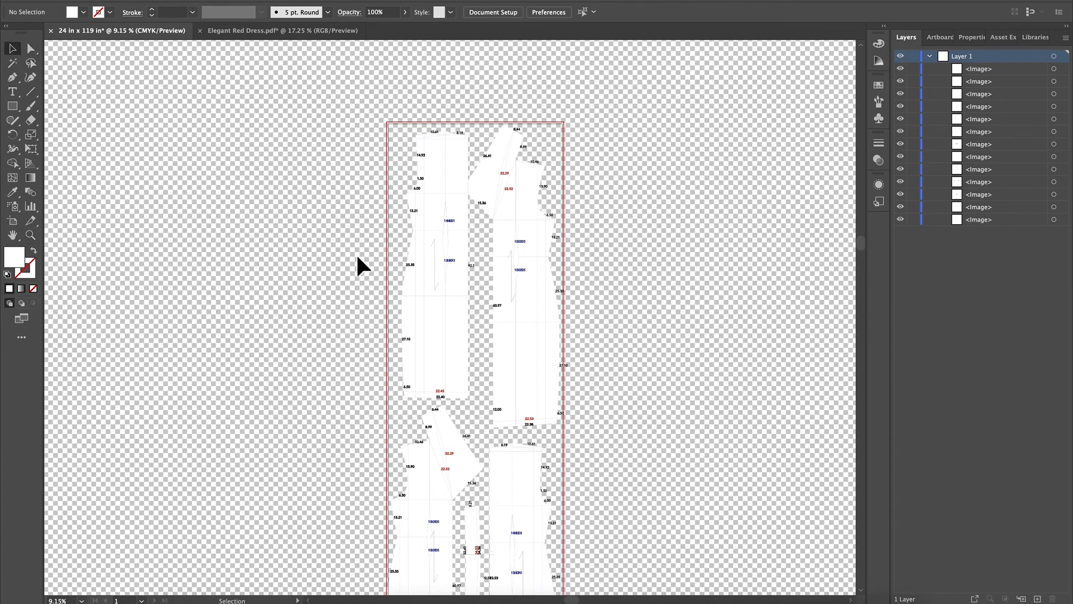
pyautogui.moveTo(445, 211); pyautogui.dragTo(438, 210)
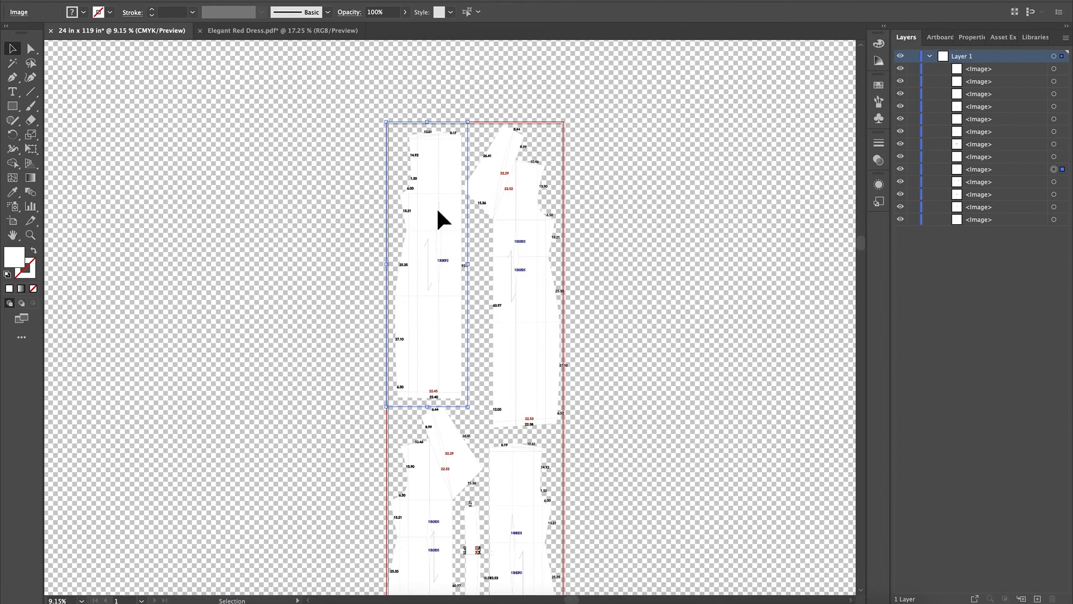
pyautogui.click(525, 209)
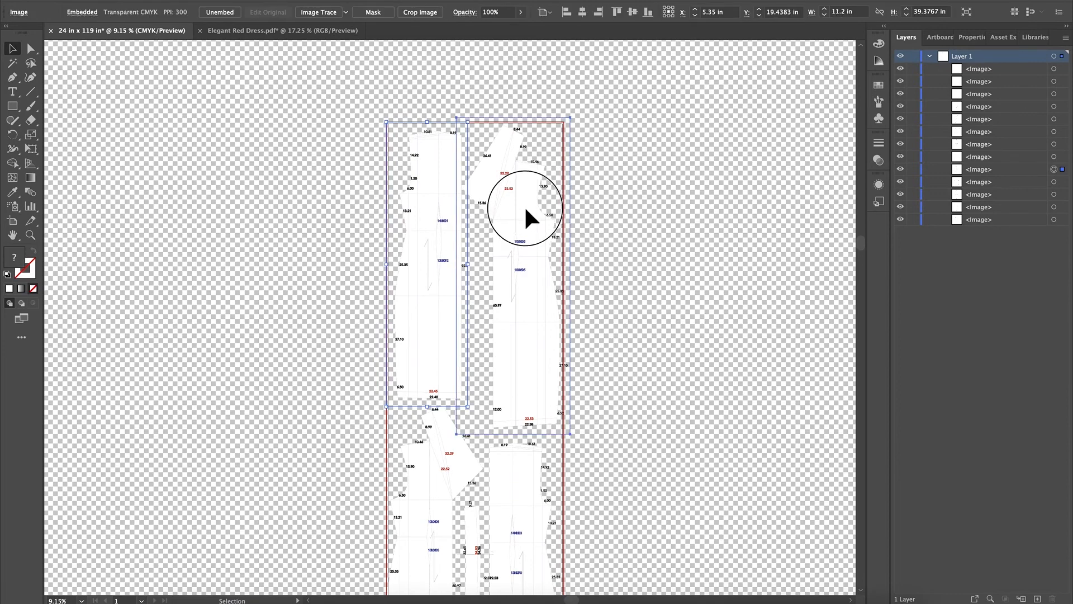
pyautogui.moveTo(446, 221); pyautogui.dragTo(442, 216)
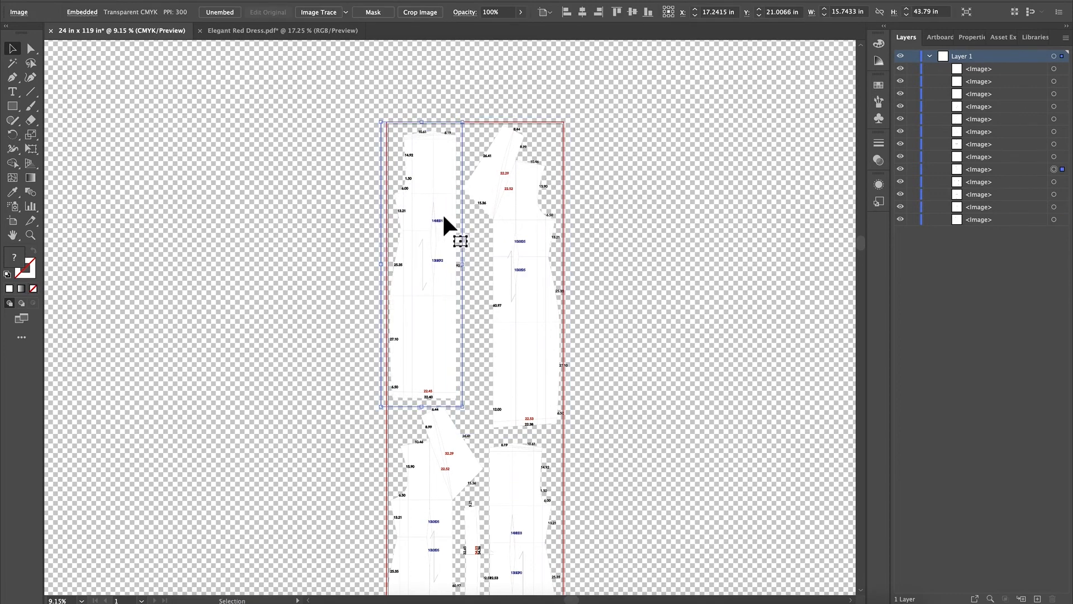
pyautogui.click(431, 229)
pyautogui.click(586, 201)
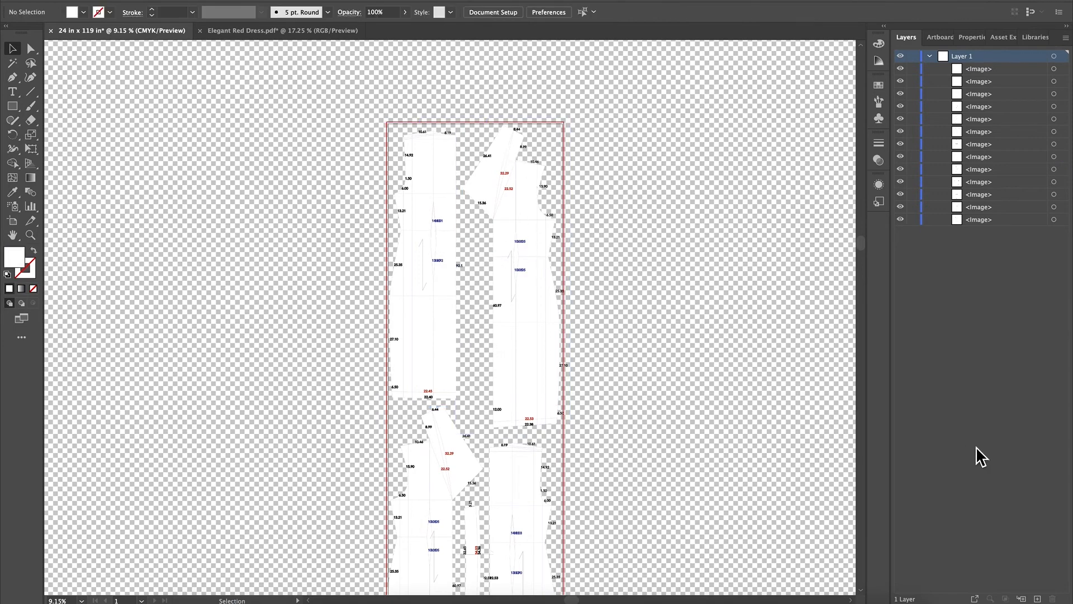
# - Nudge both second-row dress panels slightly right, placing the left one at about X 6.94 in, Y 59.5 in
pyautogui.scroll(-5, 627, 459)
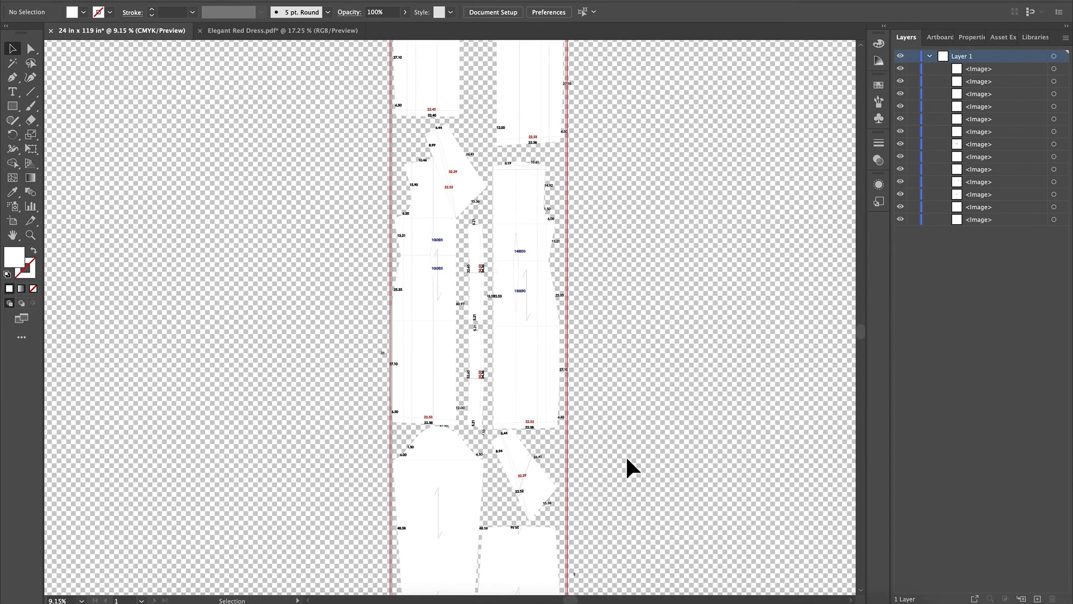
pyautogui.click(540, 255)
pyautogui.moveTo(418, 266); pyautogui.dragTo(441, 280)
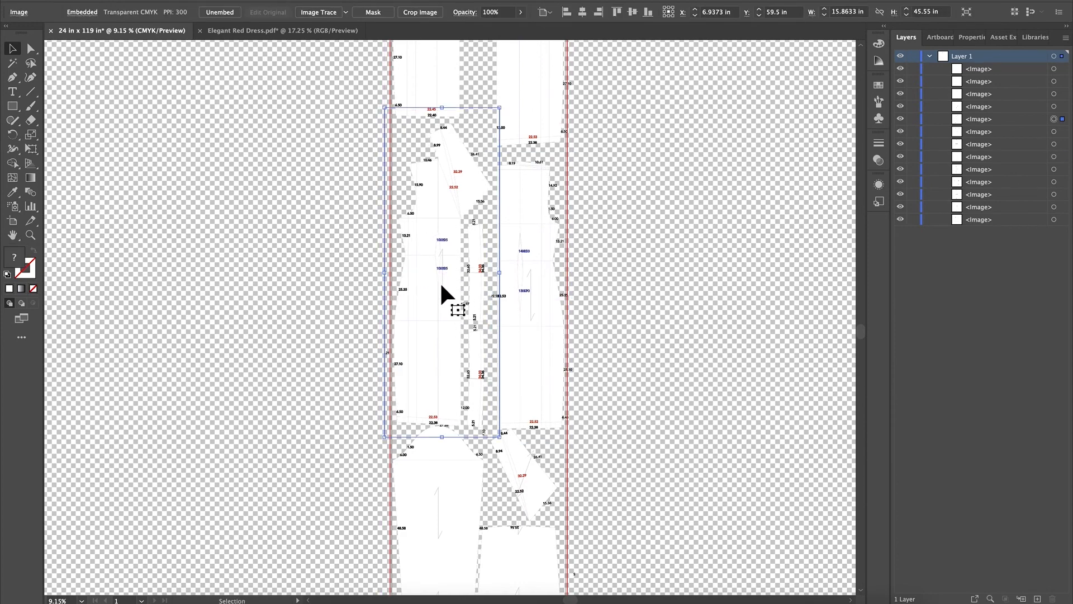
pyautogui.click(673, 287)
# - Examine the second-row panel's clearance at the artboard's left edge up close, and review the complete nested layout
pyautogui.press('z')
pyautogui.moveTo(380, 312); pyautogui.dragTo(524, 375)
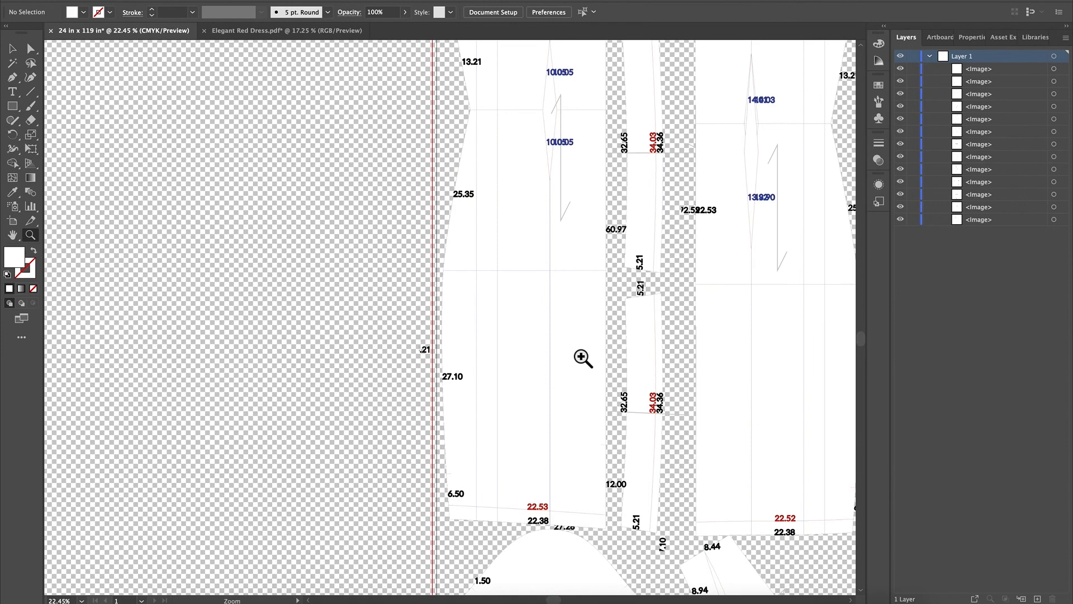
pyautogui.moveTo(584, 348); pyautogui.dragTo(439, 351)
pyautogui.click(13, 235)
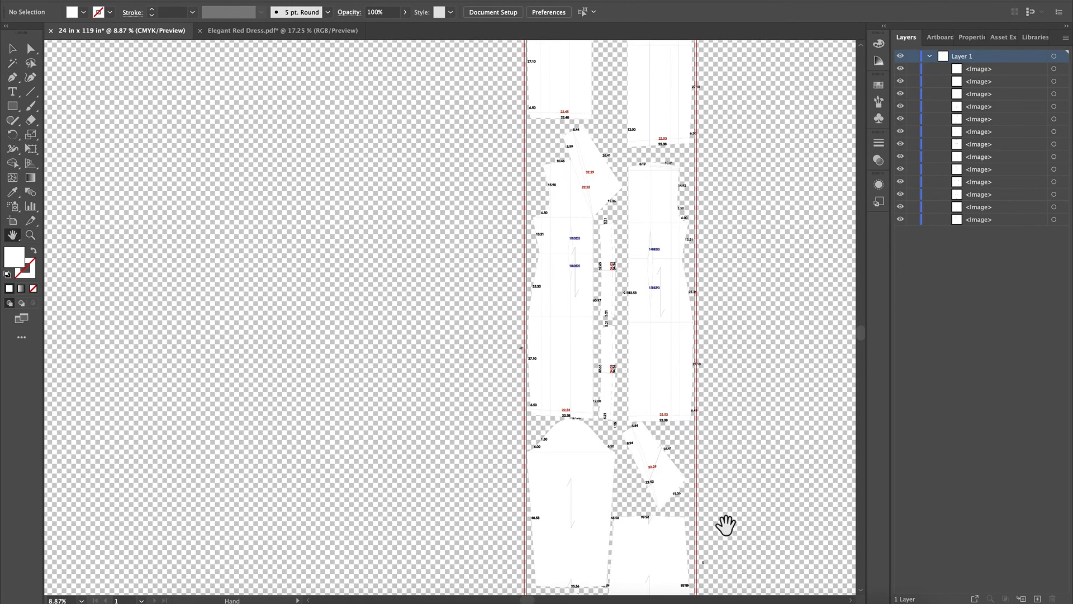
pyautogui.moveTo(747, 524); pyautogui.dragTo(613, 360)
pyautogui.moveTo(649, 279); pyautogui.dragTo(643, 384)
pyautogui.press('super+minus')
pyautogui.moveTo(656, 230); pyautogui.dragTo(649, 342)
pyautogui.press('super+minus')
pyautogui.moveTo(548, 457); pyautogui.dragTo(550, 410)
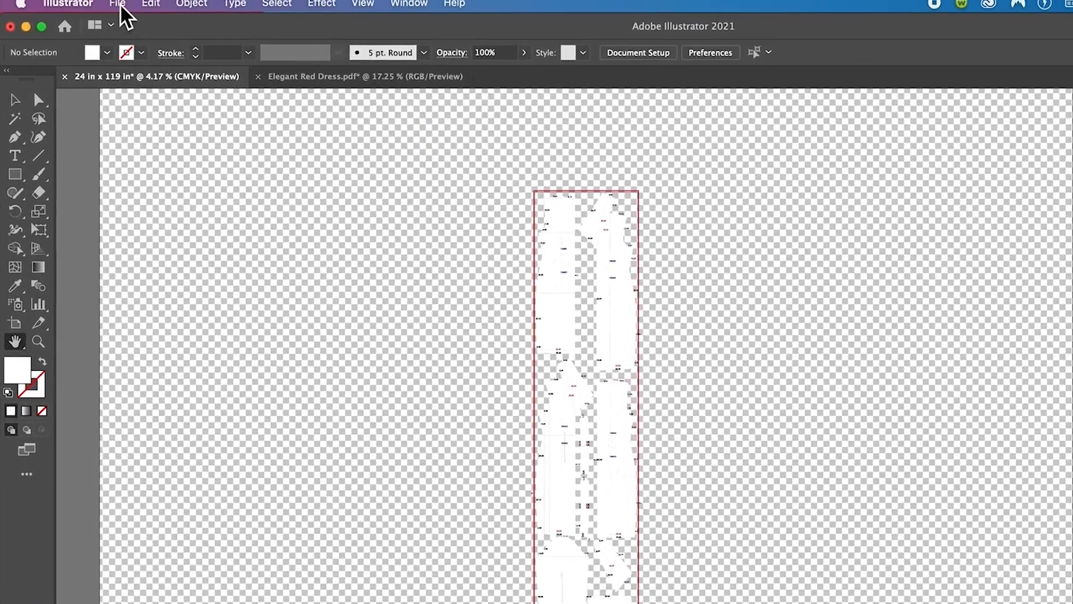
# - Save the layout as Elegant Red Dress_24 in x 119 in.ai in the Elegant Red Dress folder, accepting the default Illustrator 2020 options
pyautogui.click(121, 7)
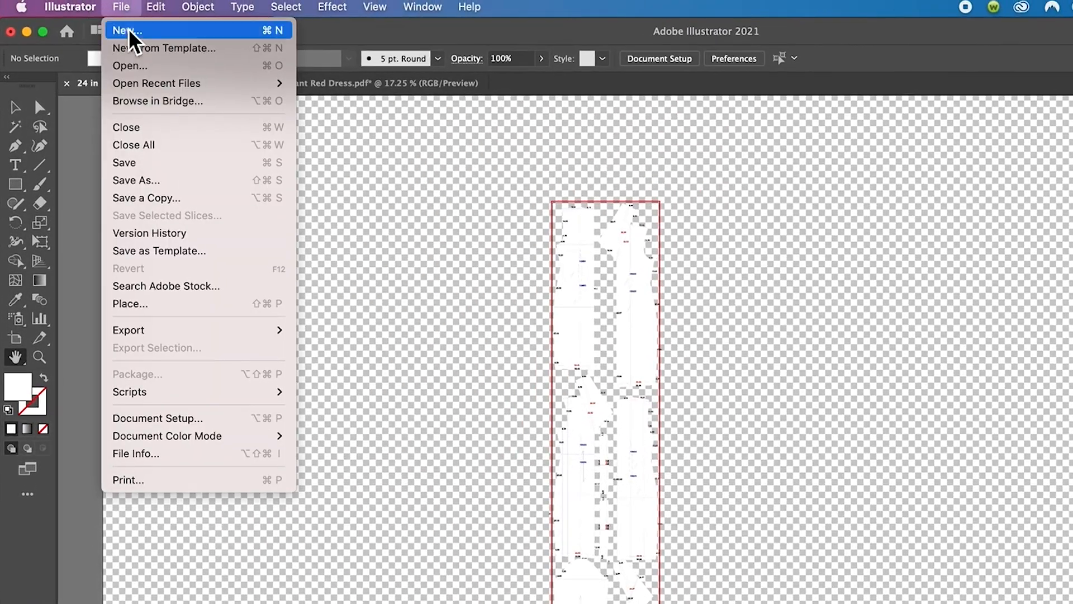
pyautogui.click(158, 182)
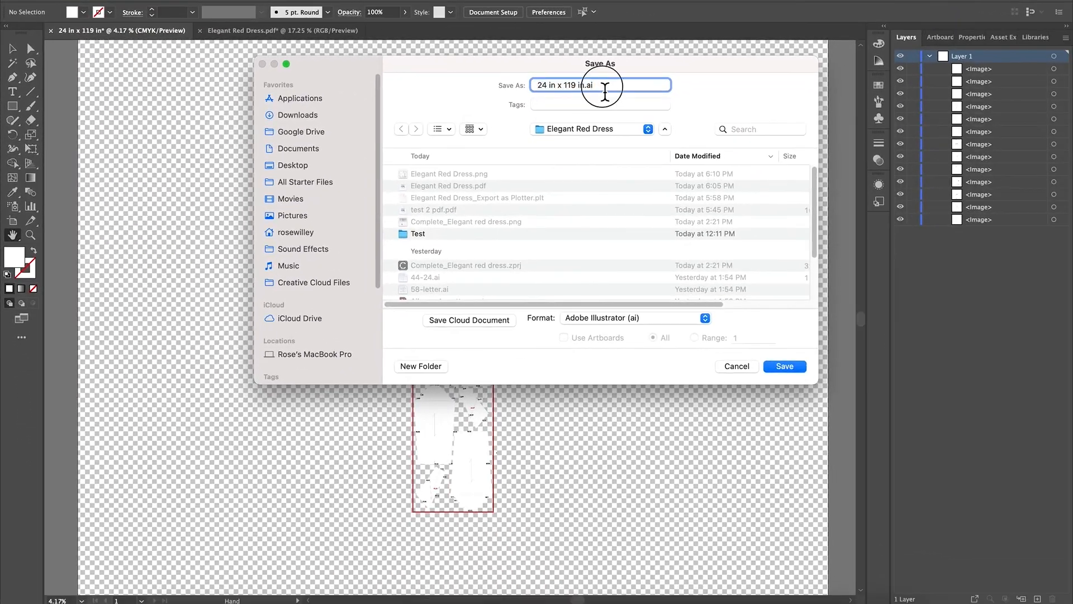
pyautogui.click(643, 99)
pyautogui.write('d Dress_')
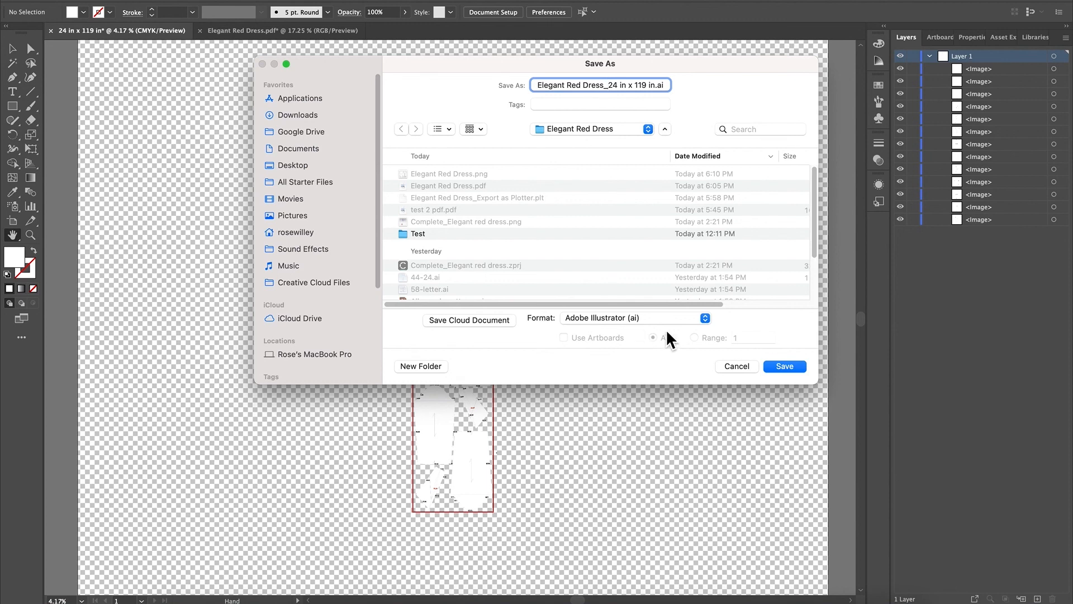
pyautogui.click(797, 368)
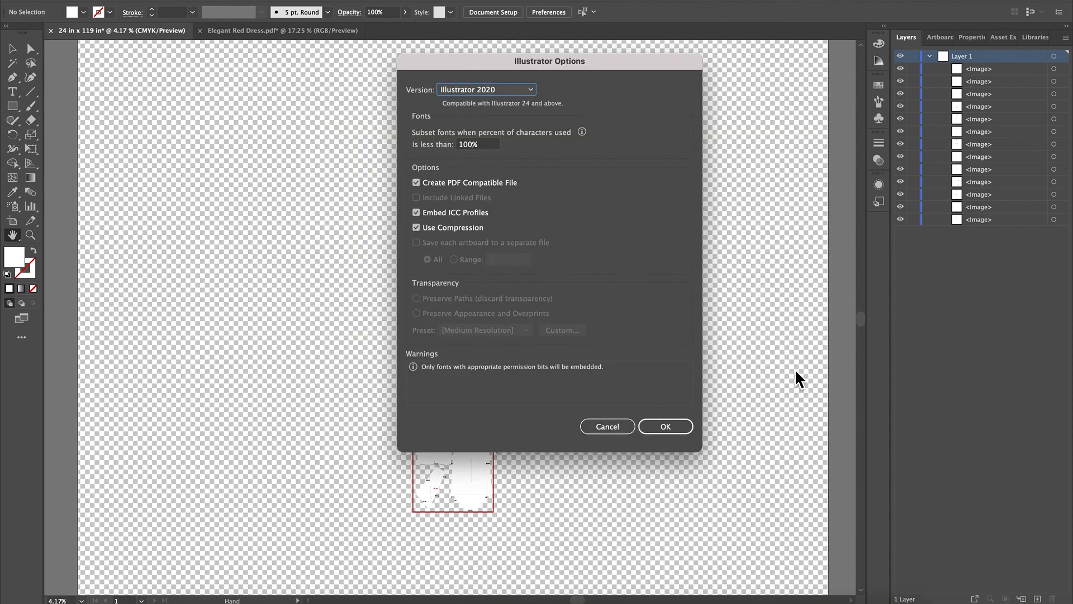
pyautogui.click(674, 433)
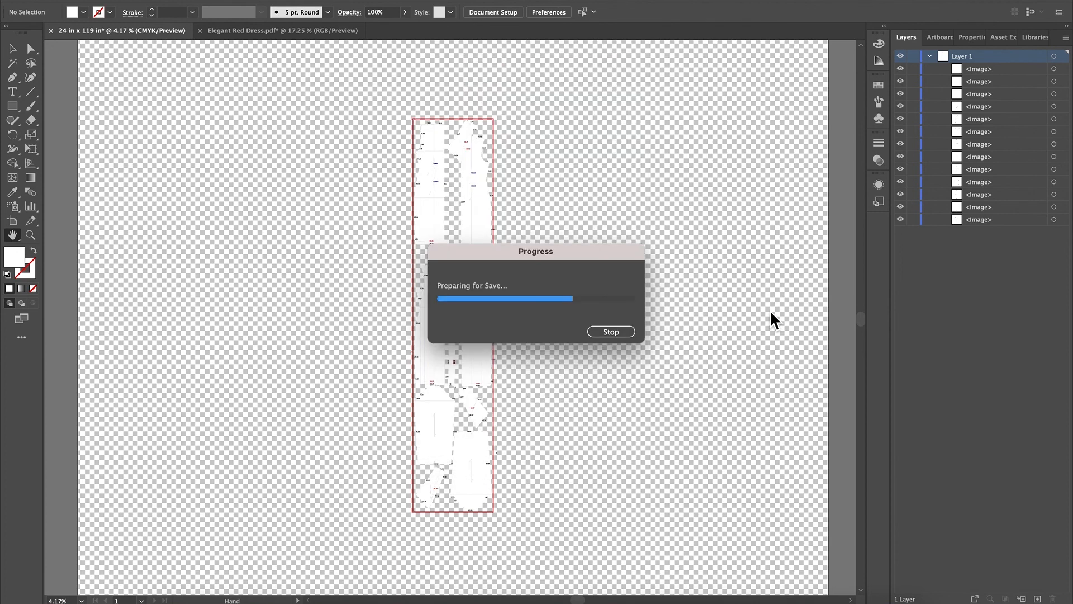